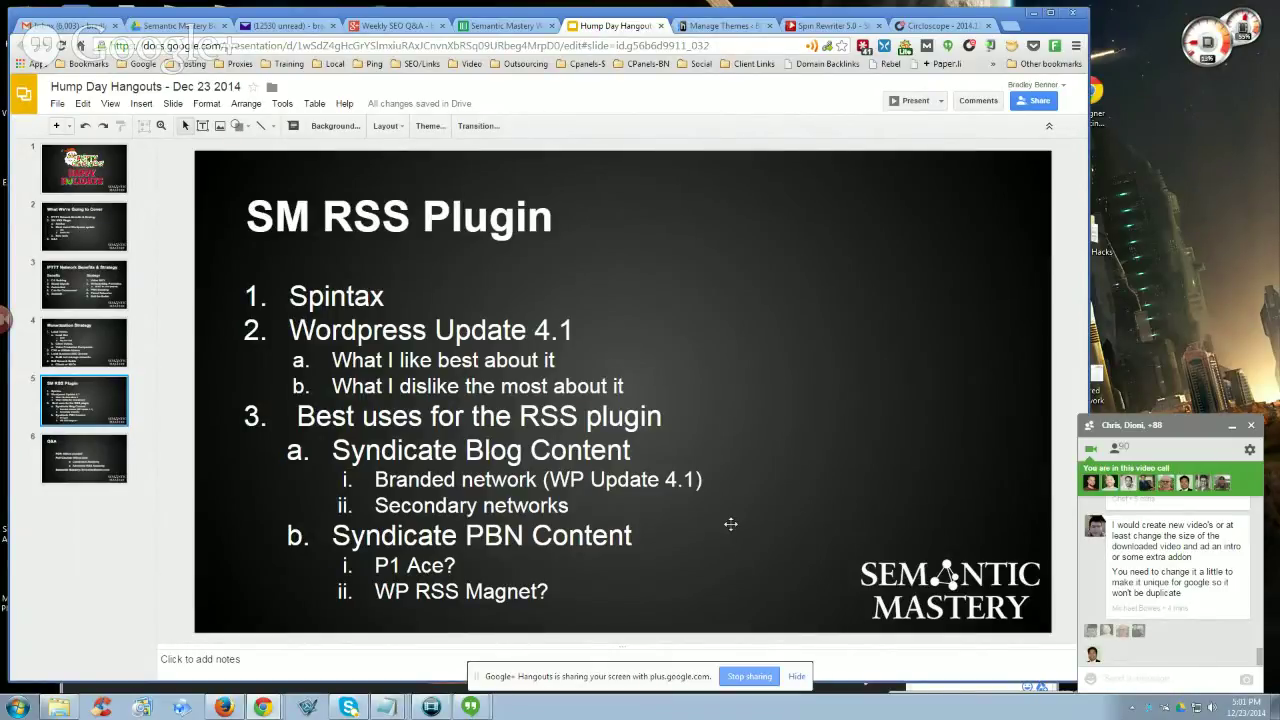
Return to the SM RSS Plugin slide, then bring up WordPress's Installed Plugins list
key("Down")
left_click(124, 382)
left_click(722, 27)
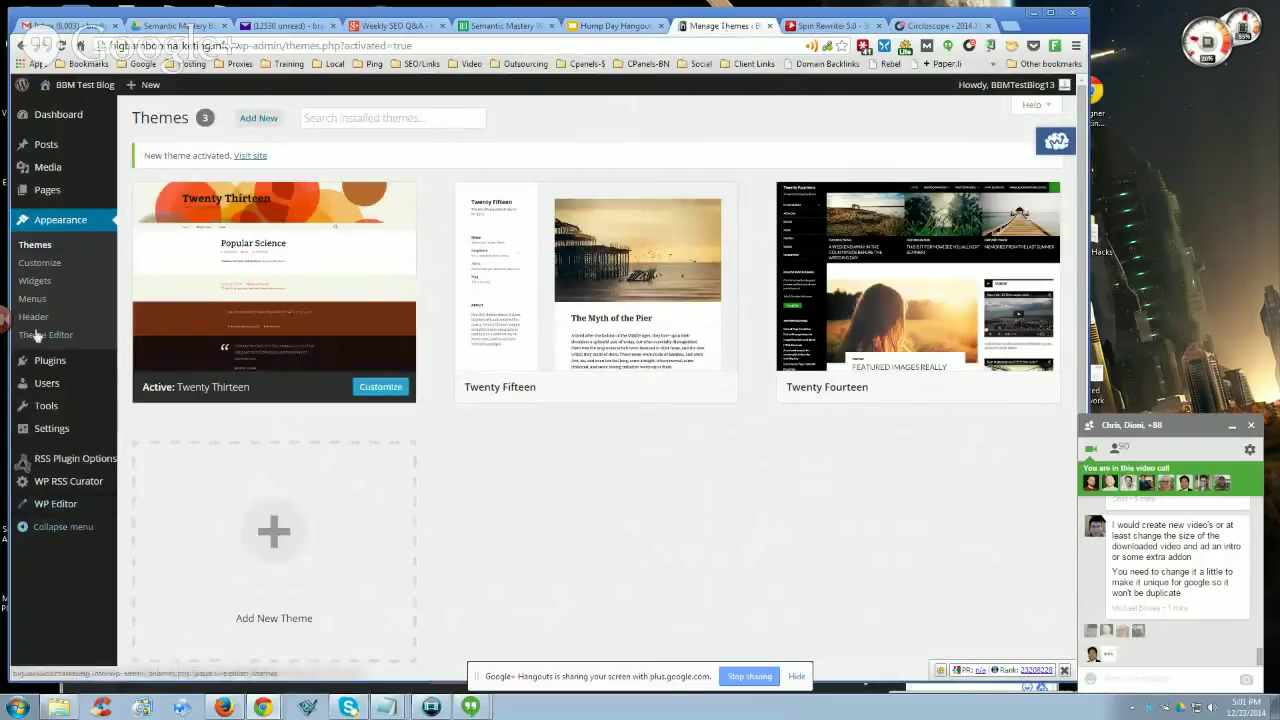
mouse_move(57, 364)
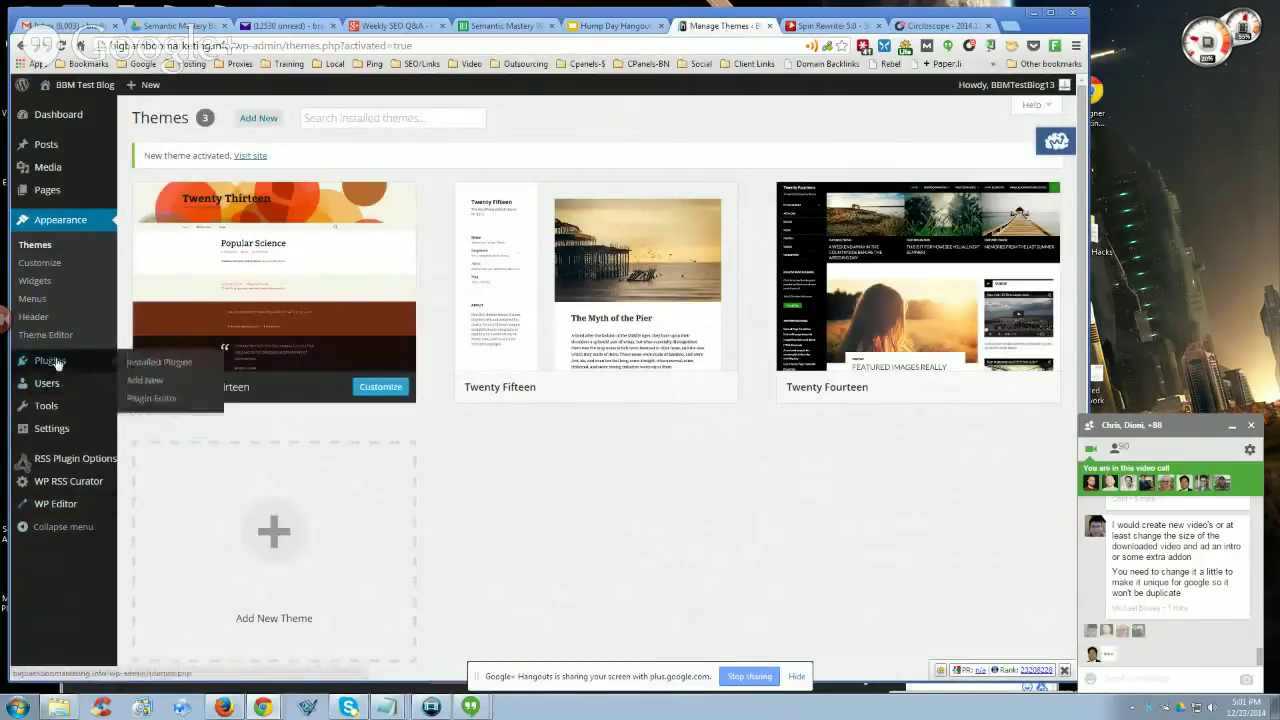
left_click(156, 364)
Activate the WordPress SEO plugin and open its SEO > RSS settings page
scroll(334, 411, "down", 3)
scroll(334, 411, "down", 3)
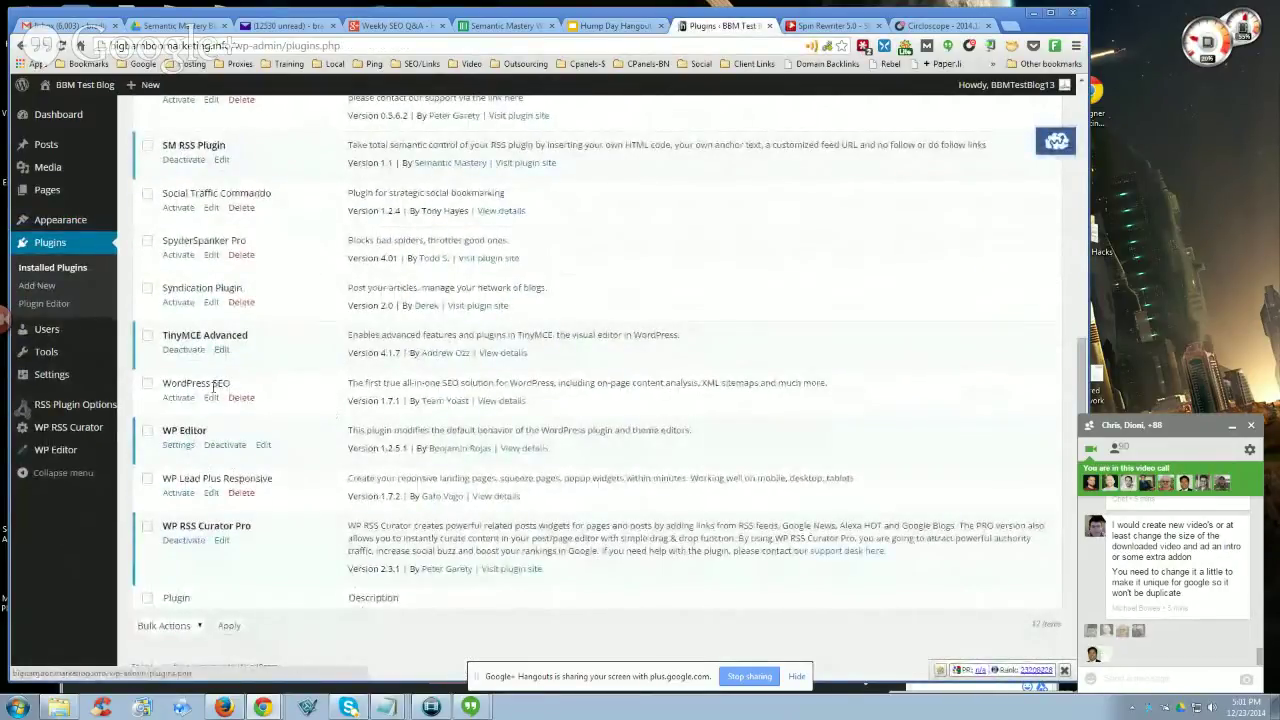
left_click(182, 398)
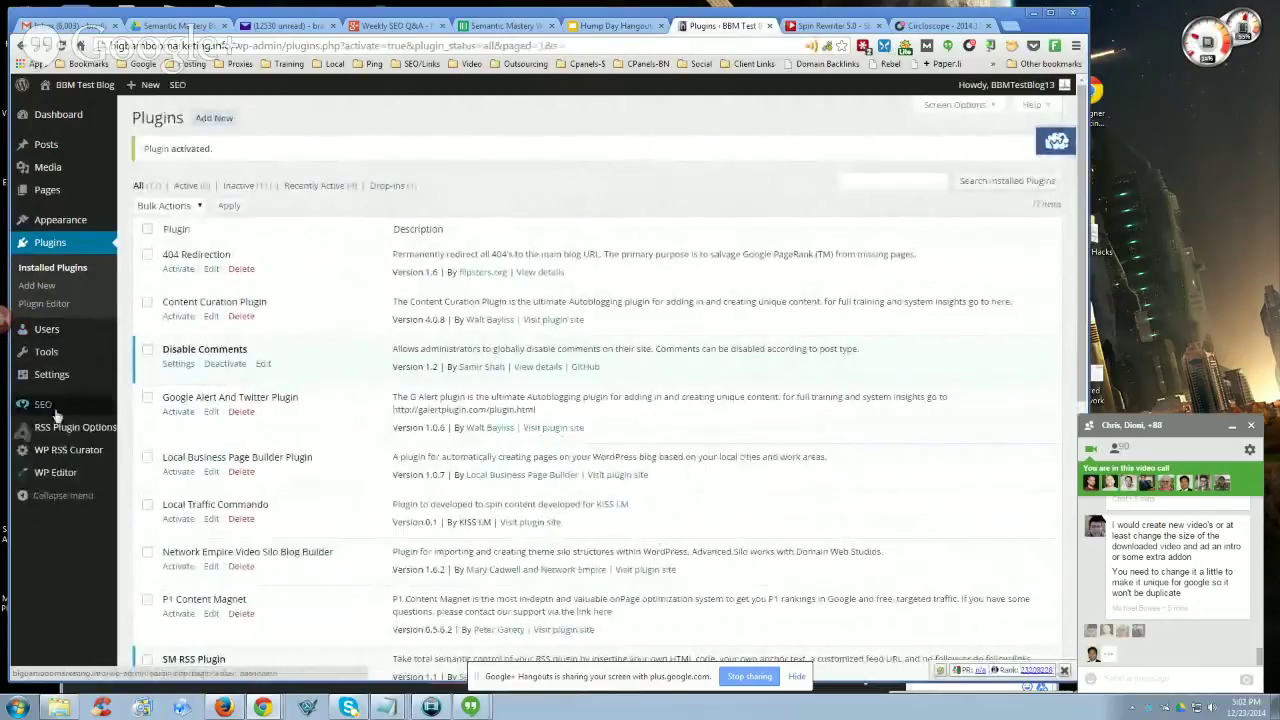
mouse_move(46, 406)
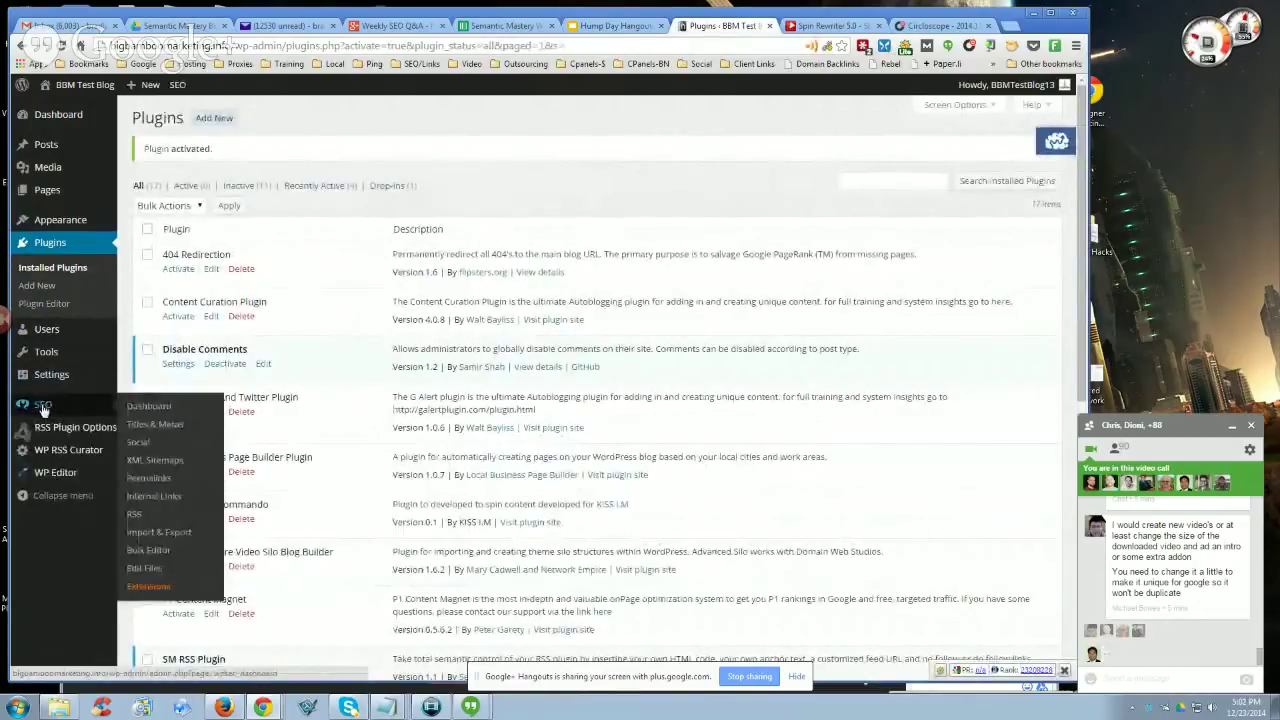
left_click(143, 518)
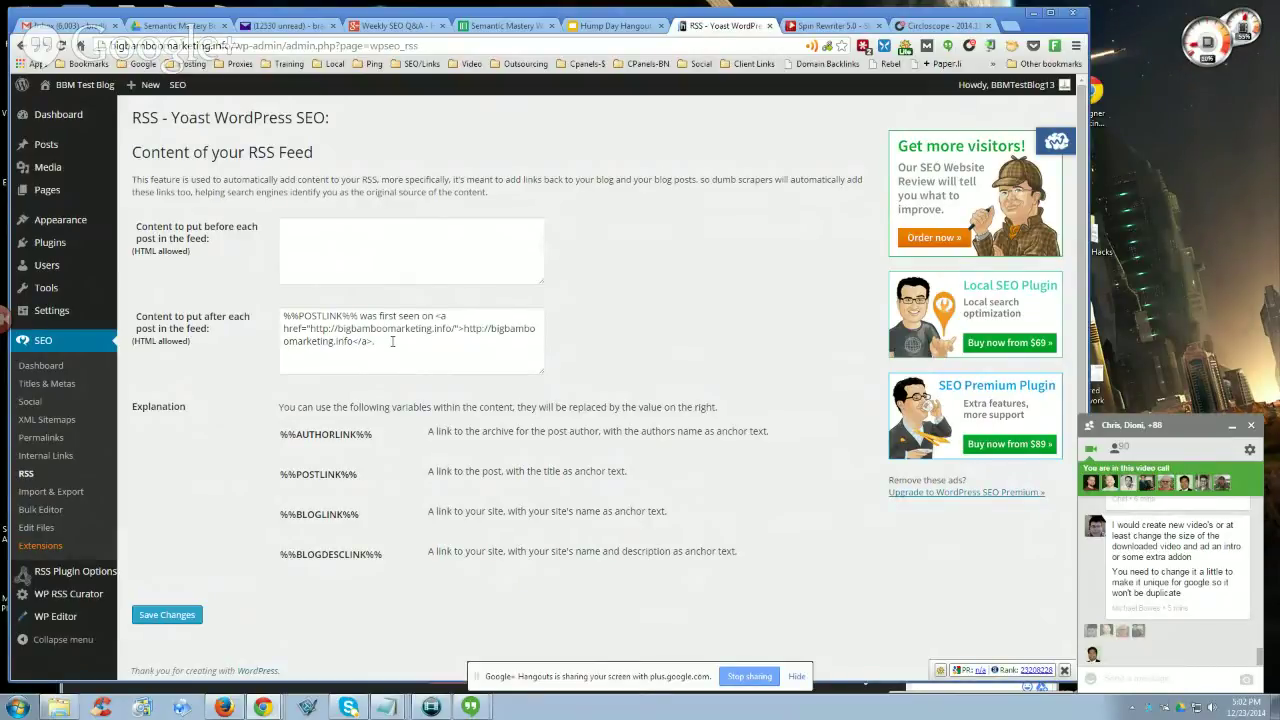
Click into the after-each-post feed field holding the '%%POSTLINK%% was first seen on' text
left_click(373, 346)
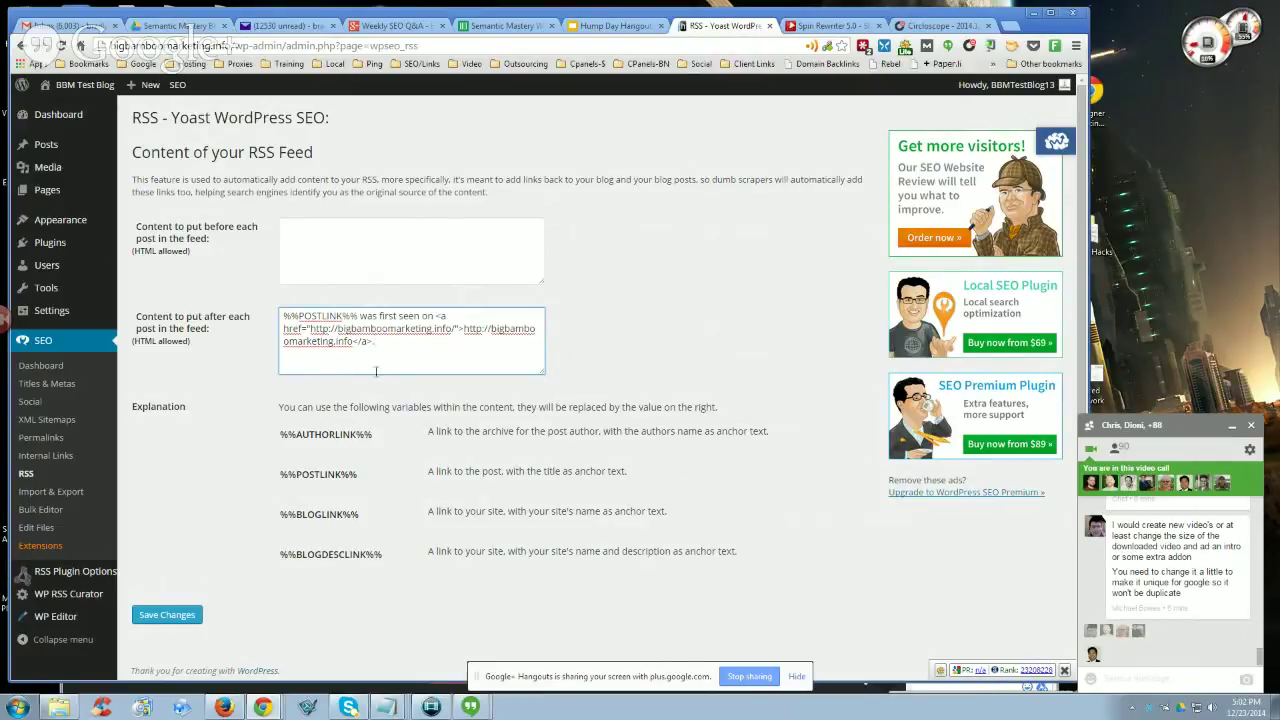
left_click_drag(376, 344, 284, 315)
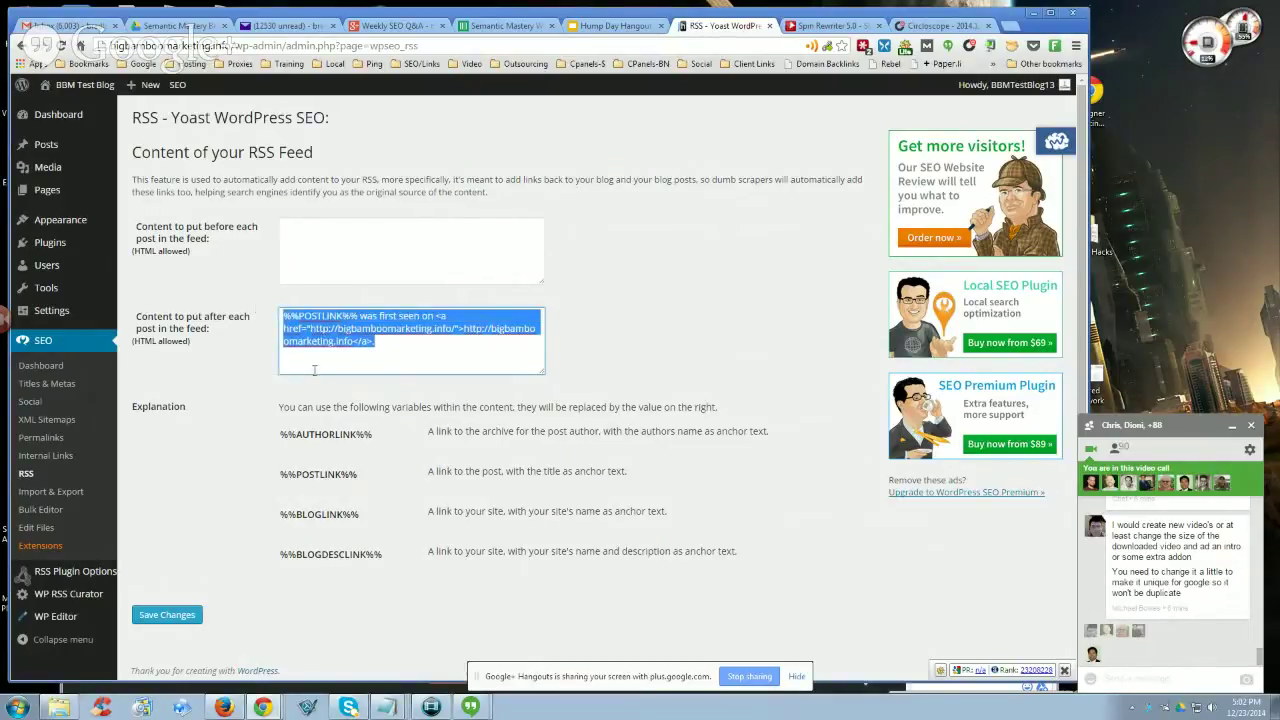
left_click(382, 349)
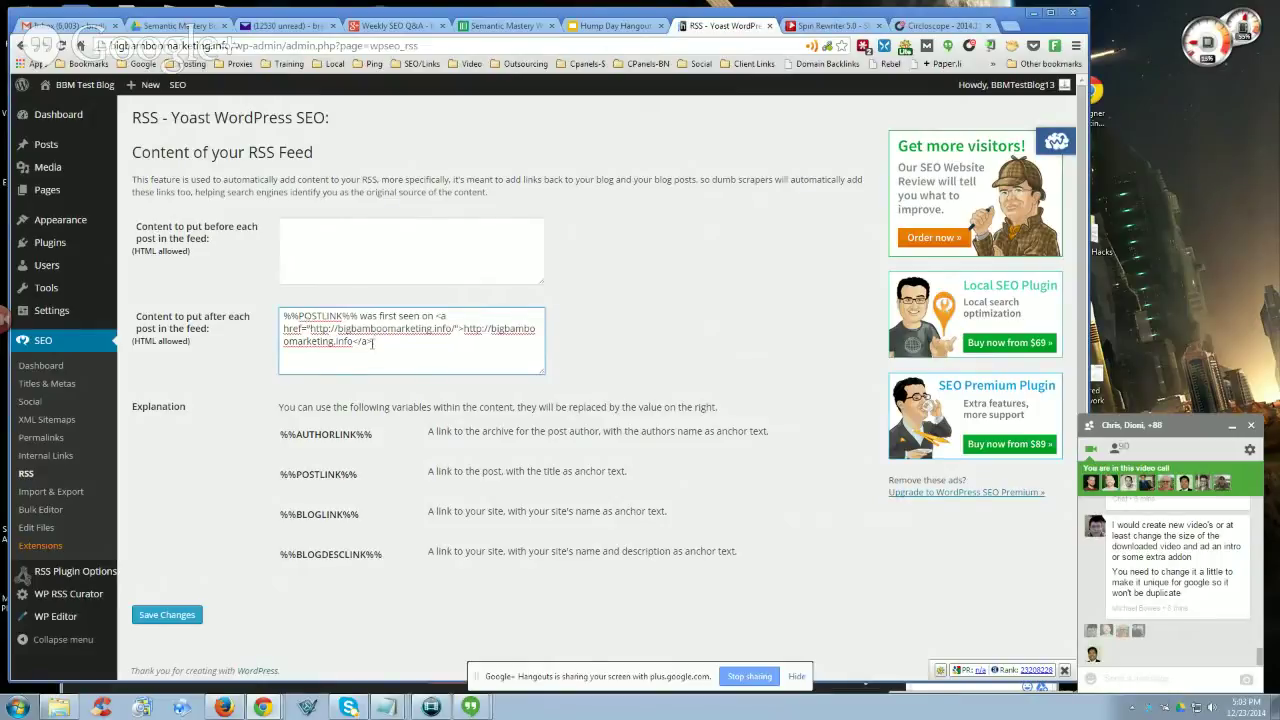
left_click_drag(374, 342, 274, 305)
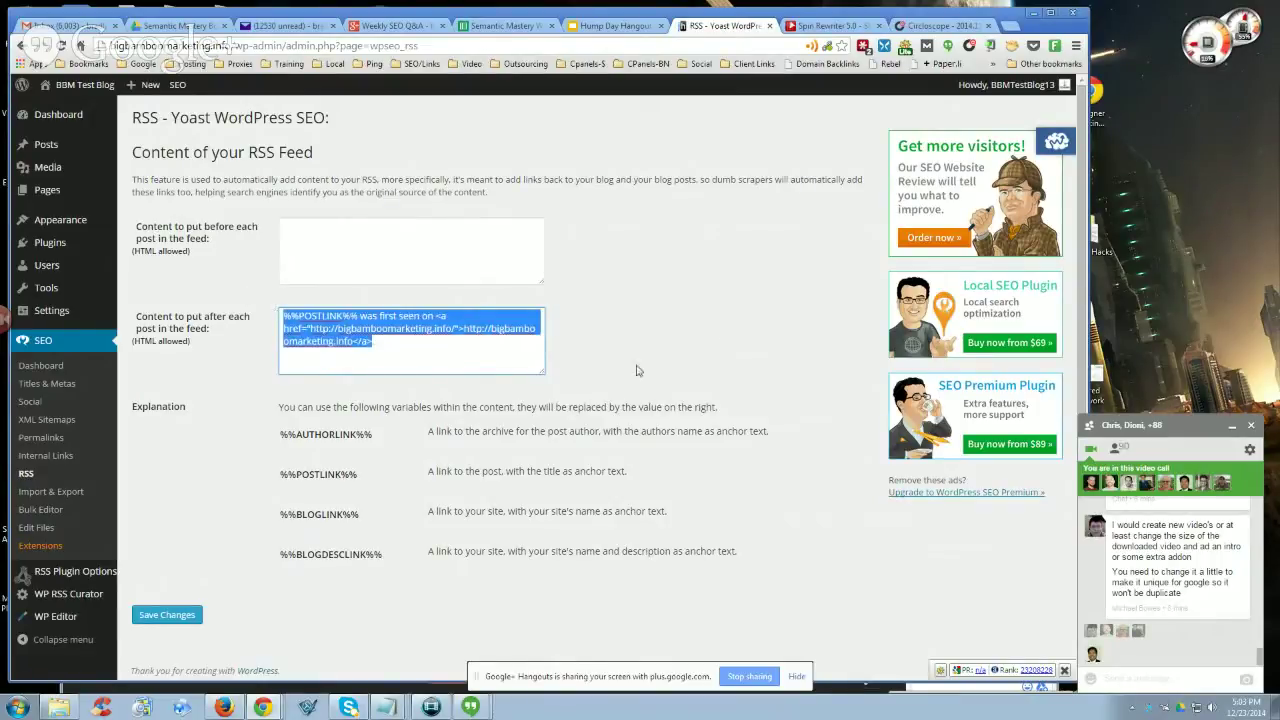
left_click(392, 347)
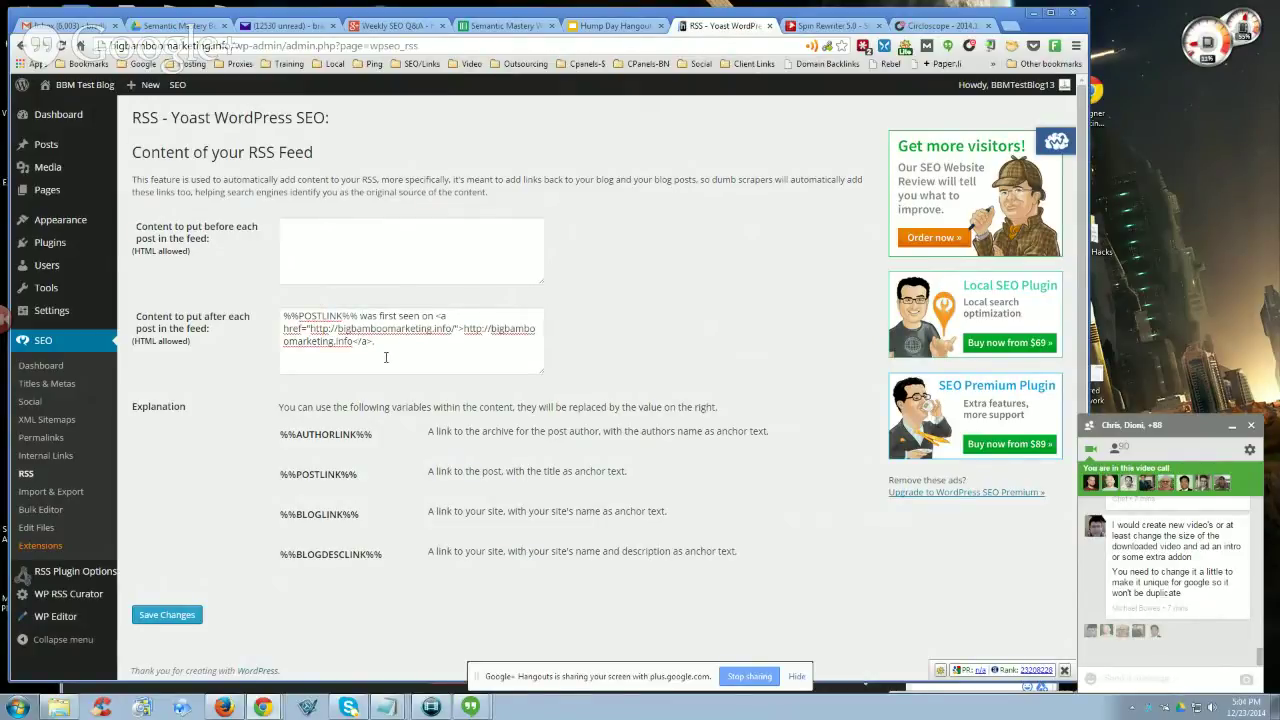
left_click_drag(381, 340, 285, 312)
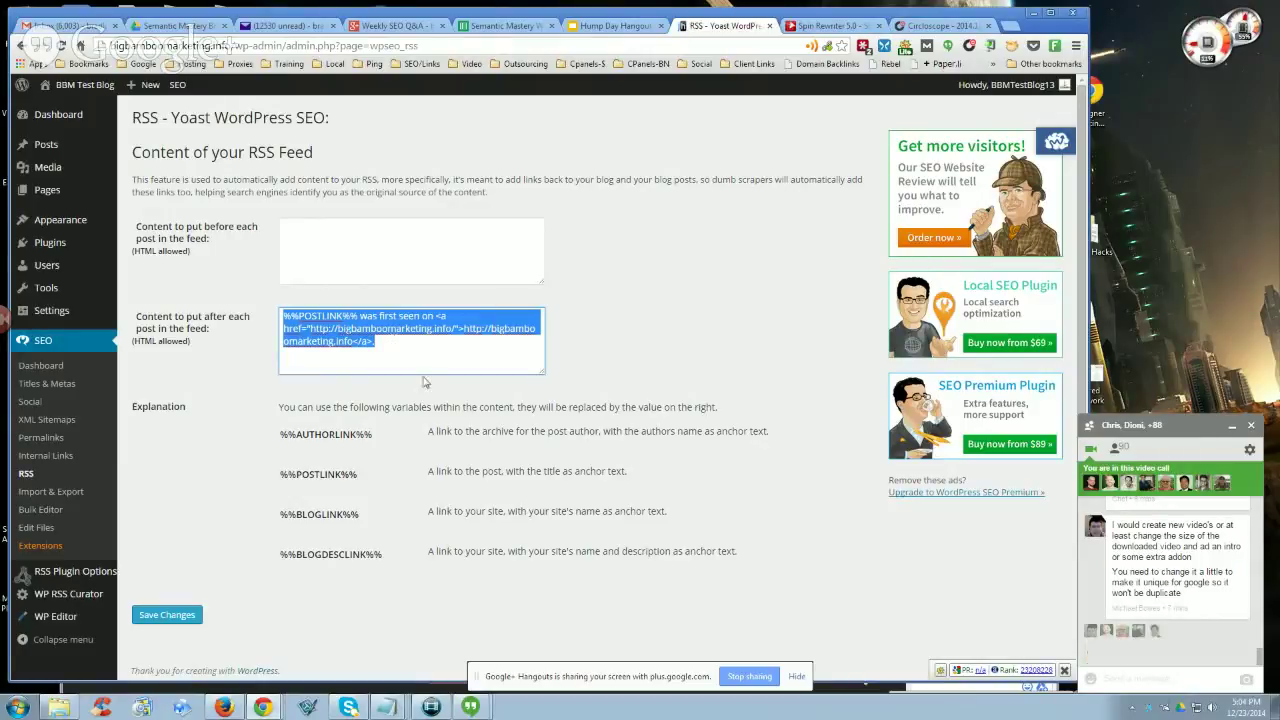
left_click(399, 347)
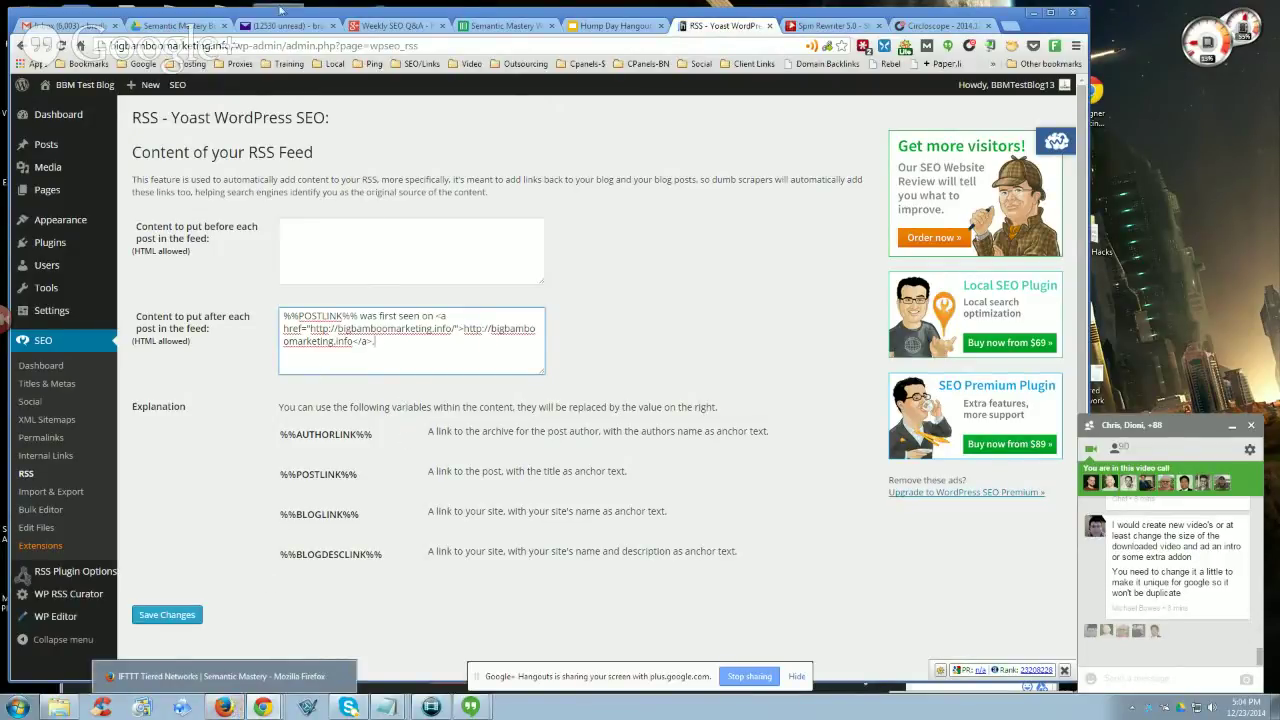
left_click_drag(232, 45, 109, 45)
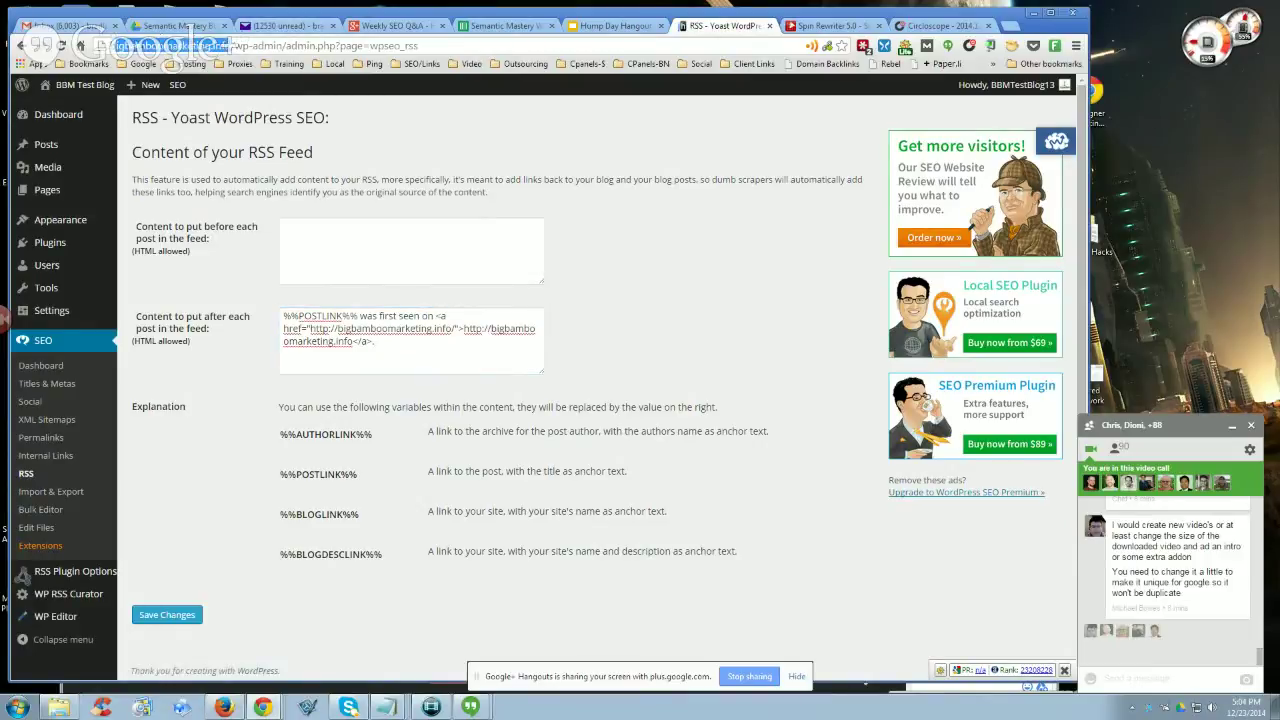
Copy the blog's domain from Chrome's address bar
left_click(145, 45)
left_click_drag(229, 45, 110, 45)
right_click(126, 44)
left_click(150, 89)
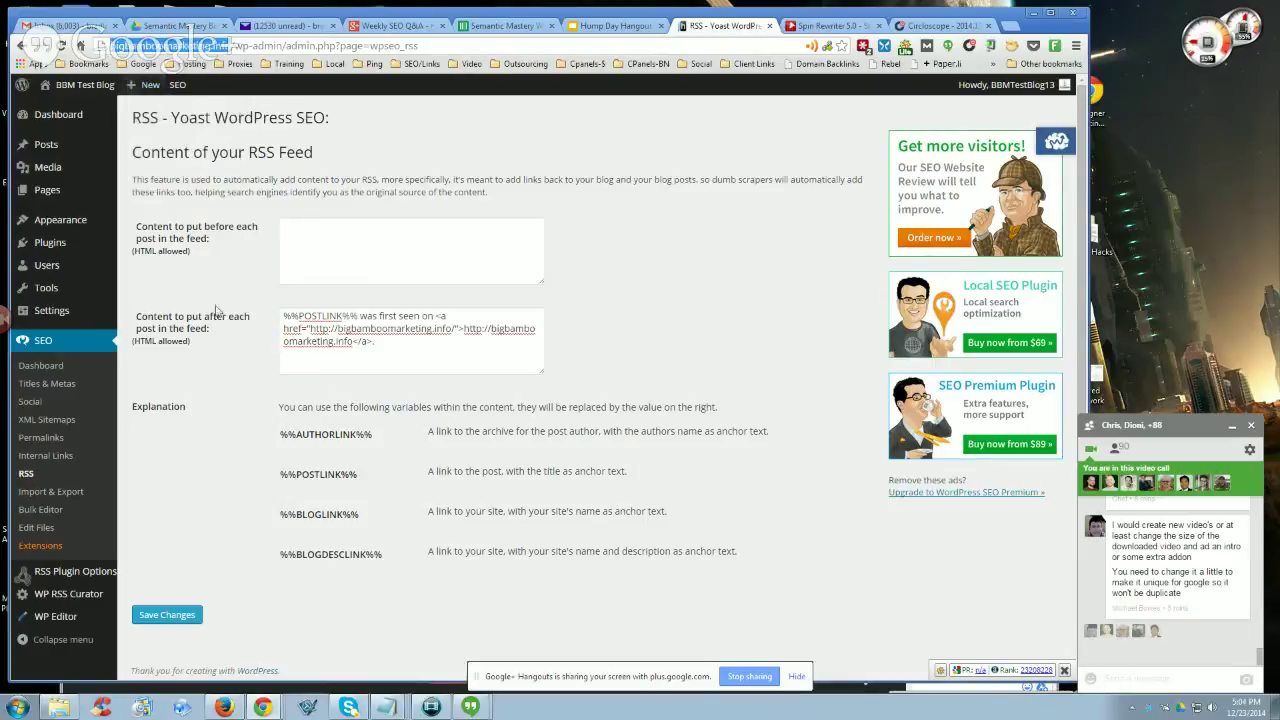
Load the blog's /feed in Firefox and check the 'was first seen on' attribution after each post
left_click(223, 707)
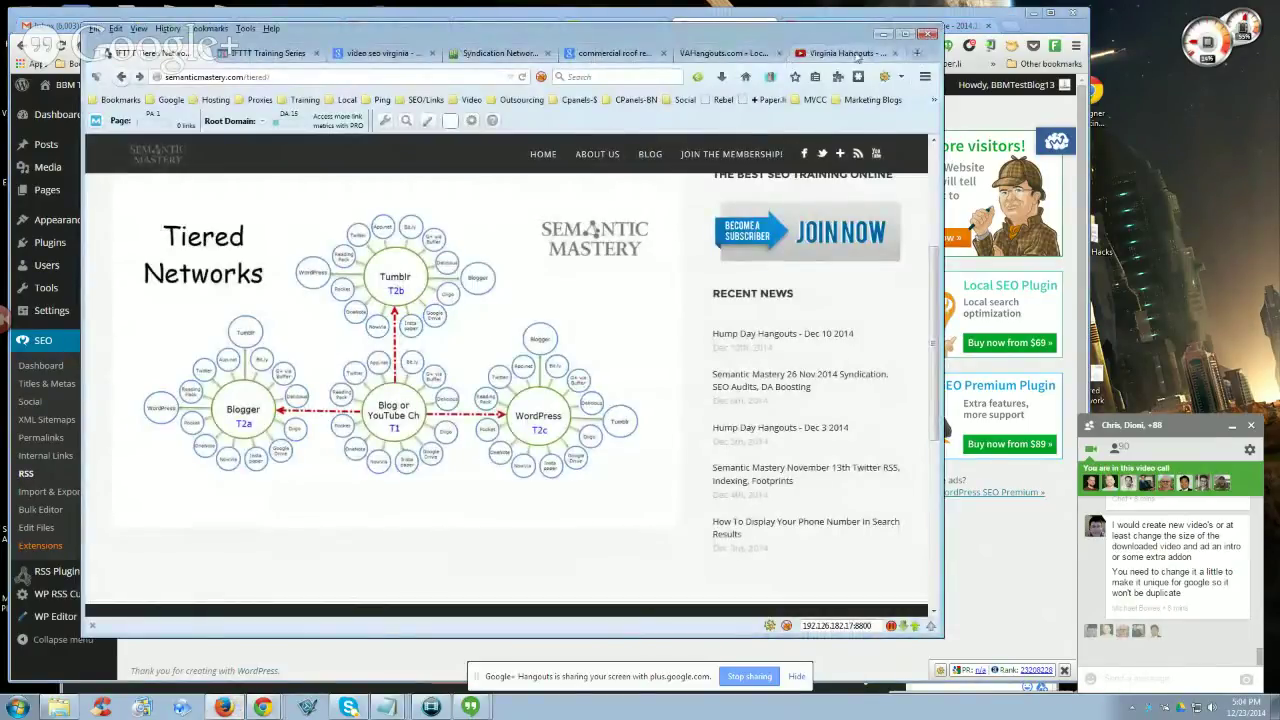
left_click(845, 53)
left_click(434, 76)
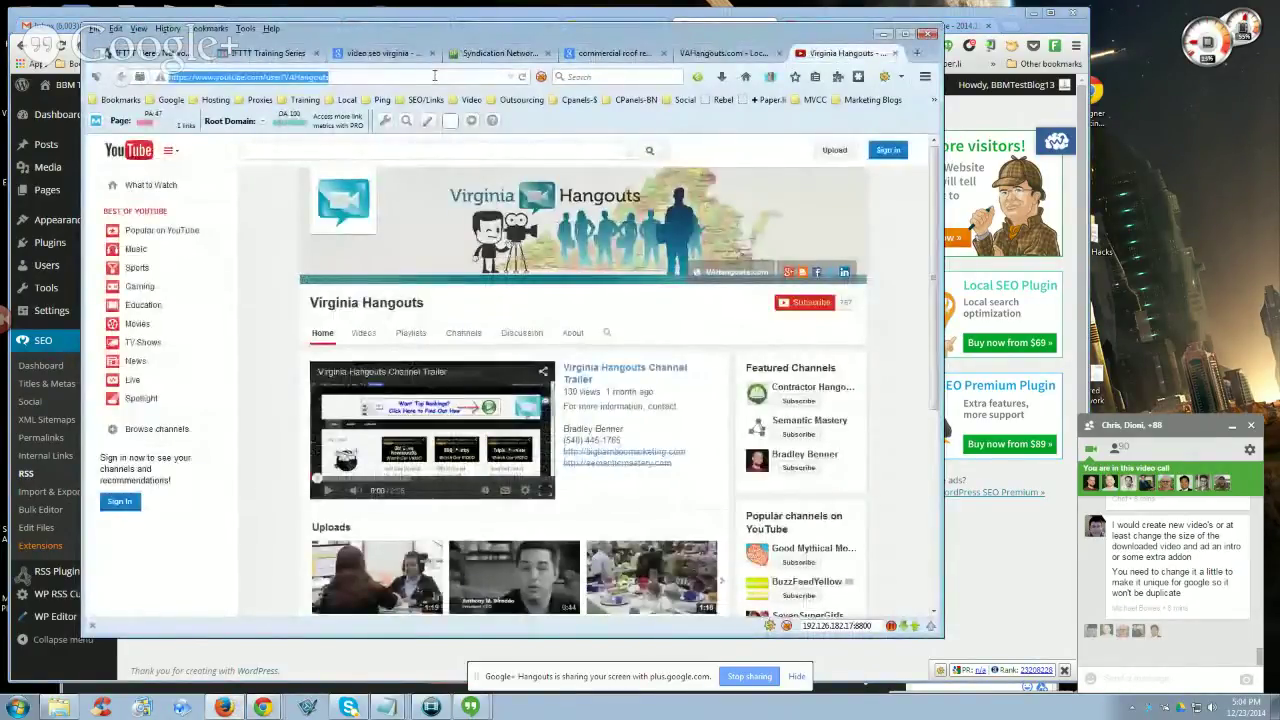
key("ctrl+v")
type("feed")
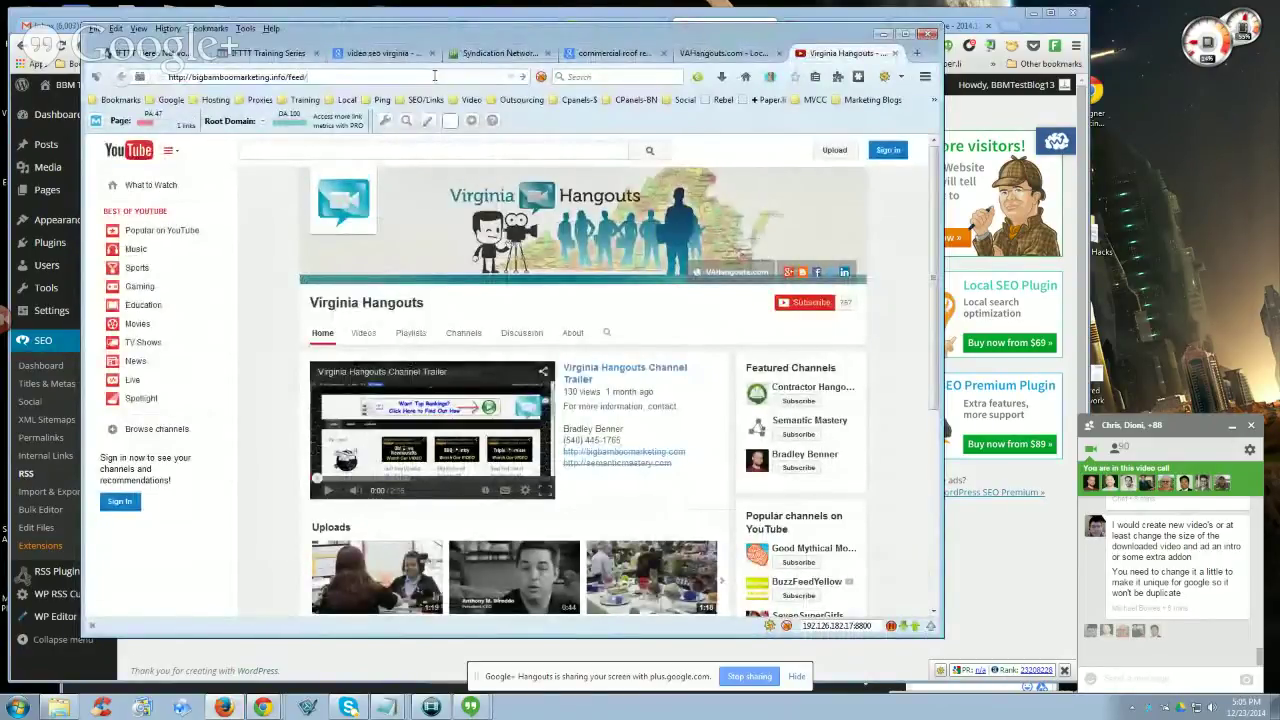
key("Return")
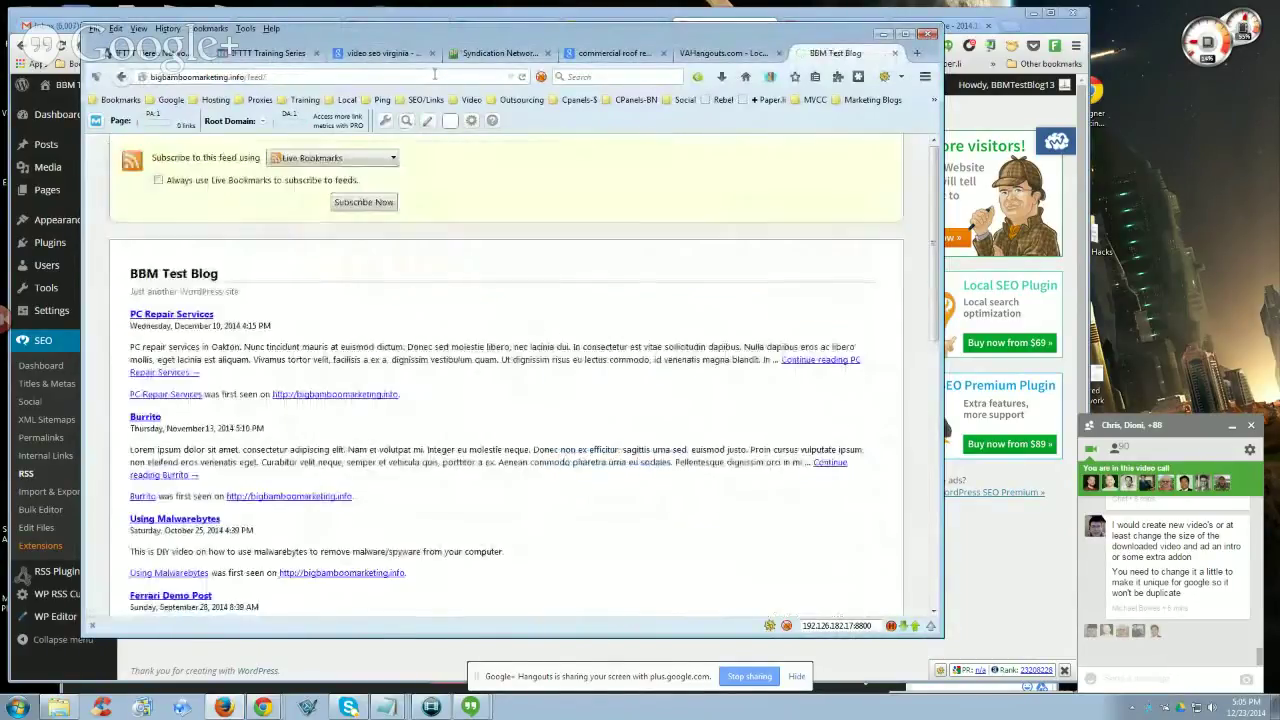
scroll(561, 293, "down", 2)
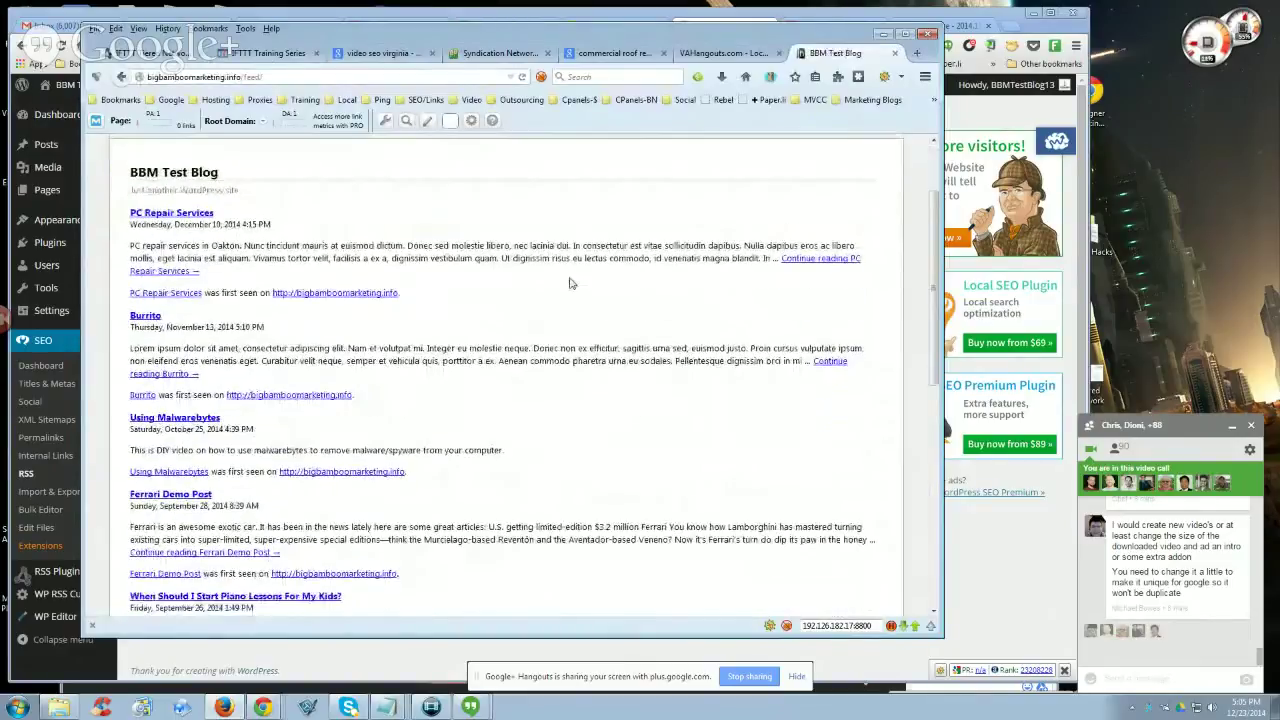
scroll(512, 297, "down", 1)
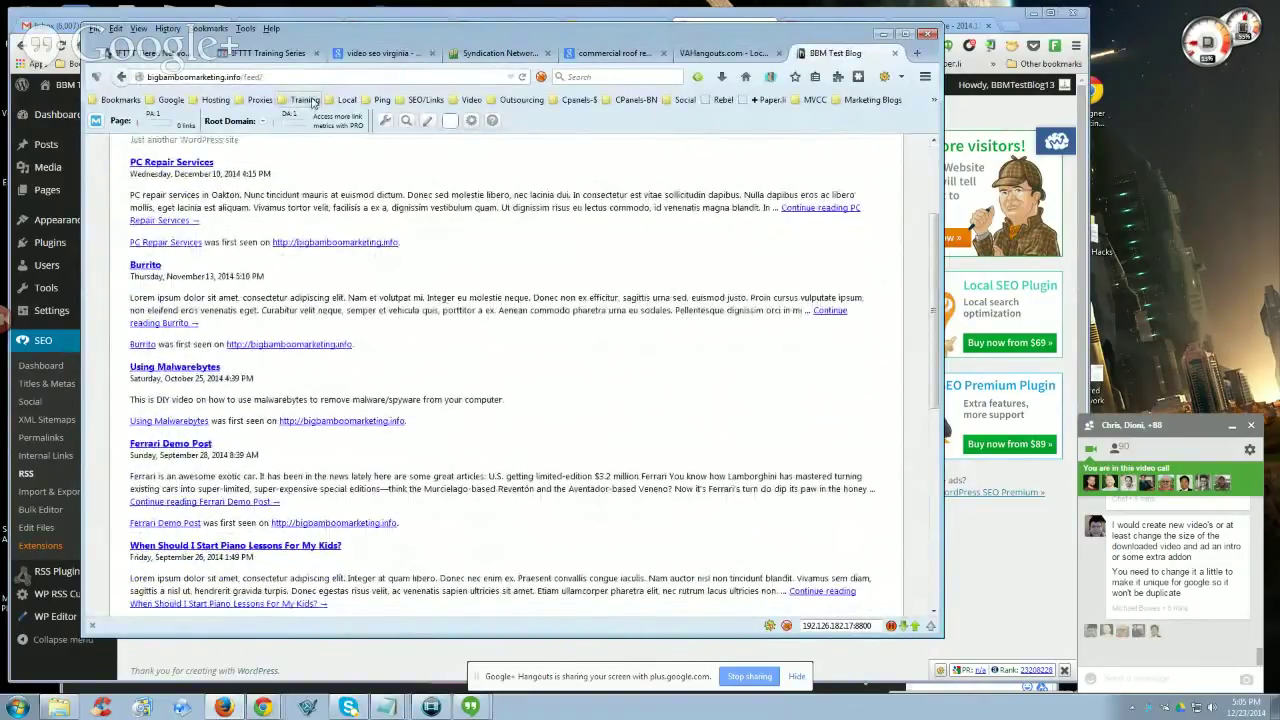
scroll(429, 237, "up", 2)
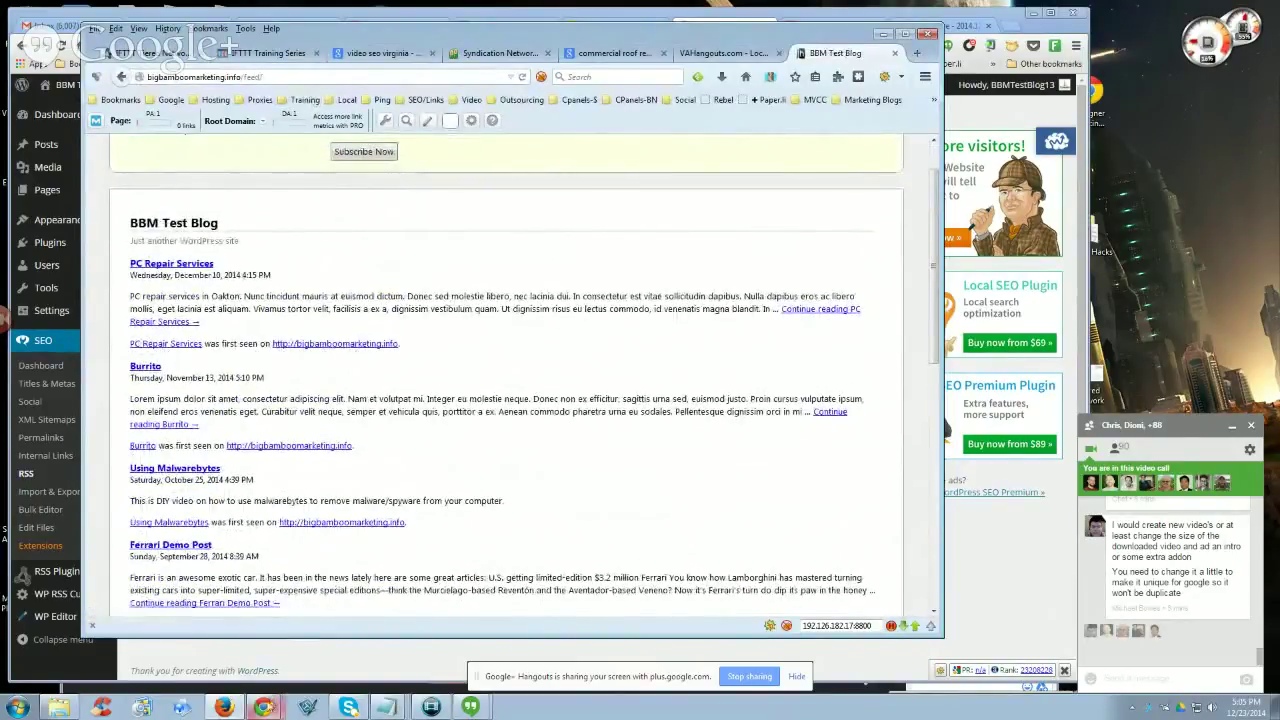
mouse_move(263, 707)
left_click(330, 632)
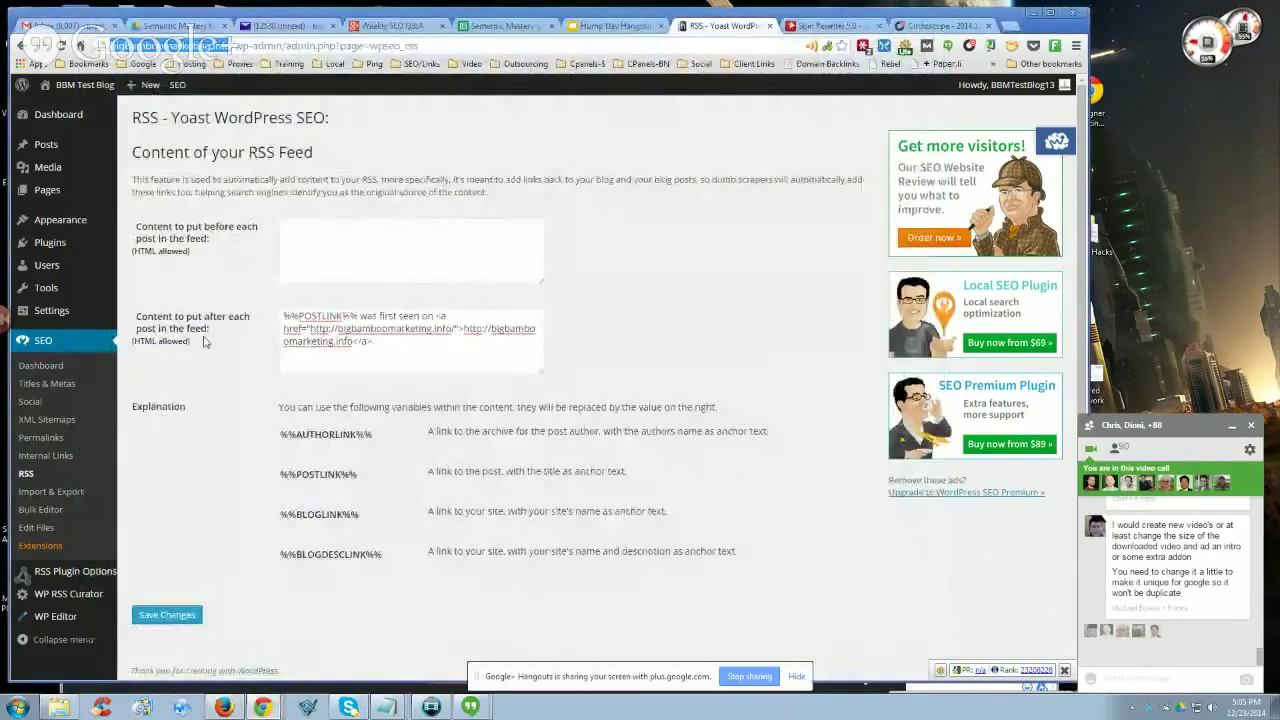
Move the attribution text from the after-post field into the before-post field
left_click_drag(386, 347, 270, 313)
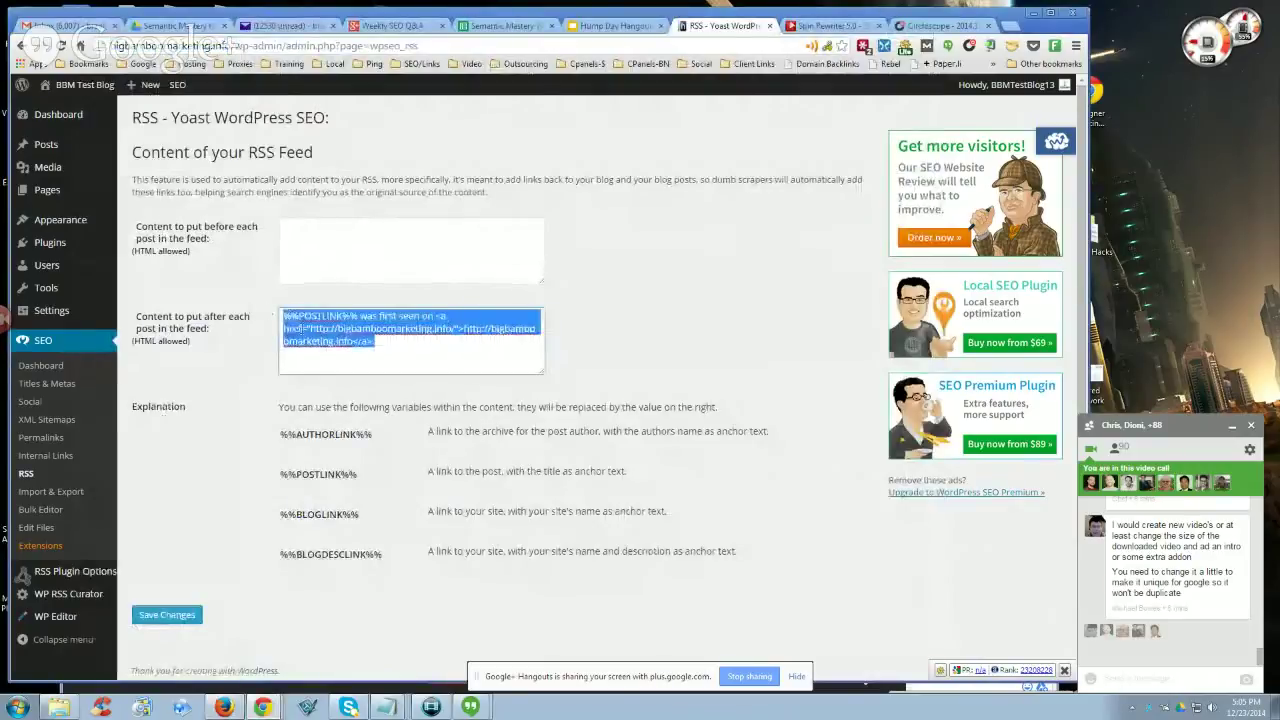
right_click(298, 322)
left_click(420, 392)
left_click(428, 226)
right_click(450, 238)
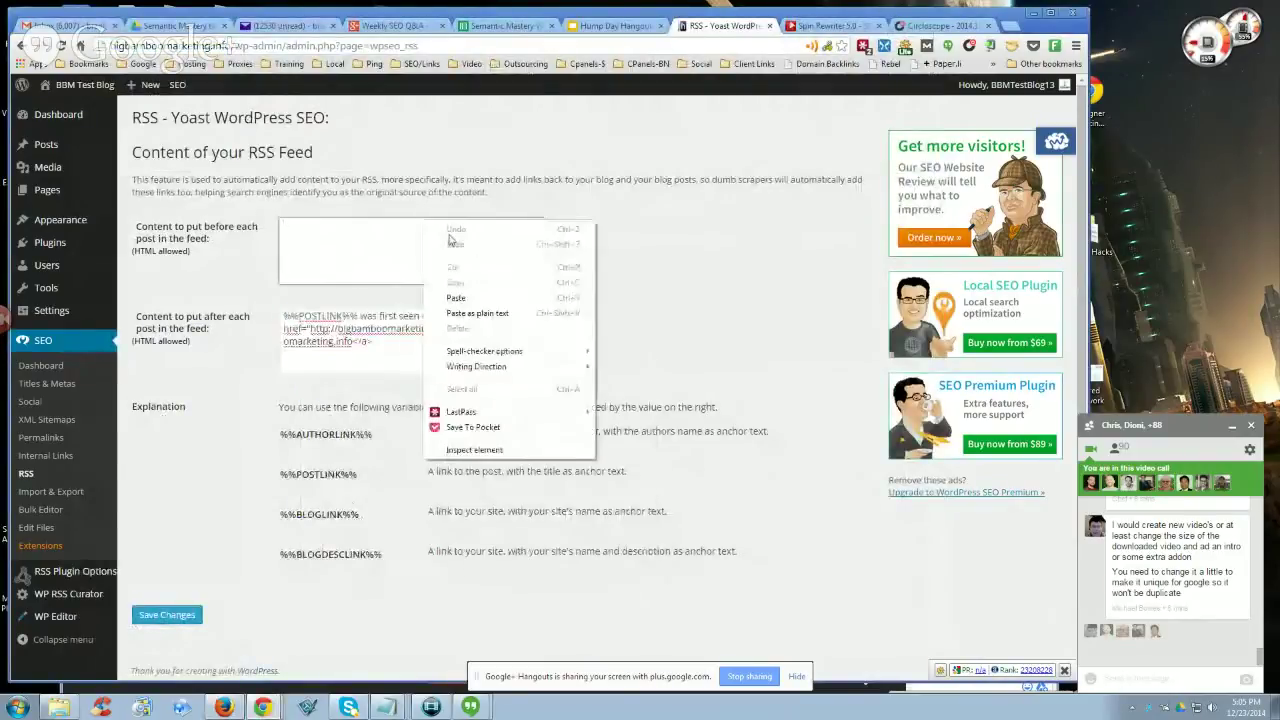
left_click(455, 297)
left_click_drag(443, 346, 261, 294)
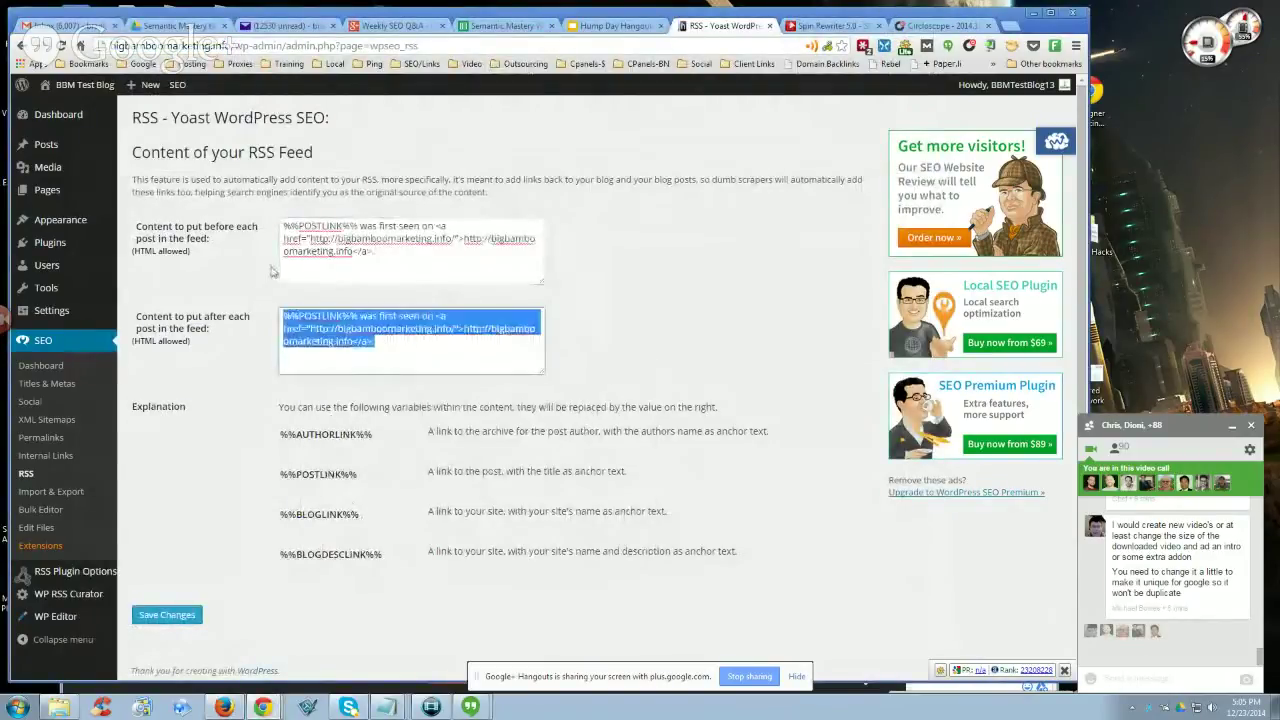
key("Delete")
Save the RSS settings and reload the Firefox feed to see the attribution above each post
left_click(149, 612)
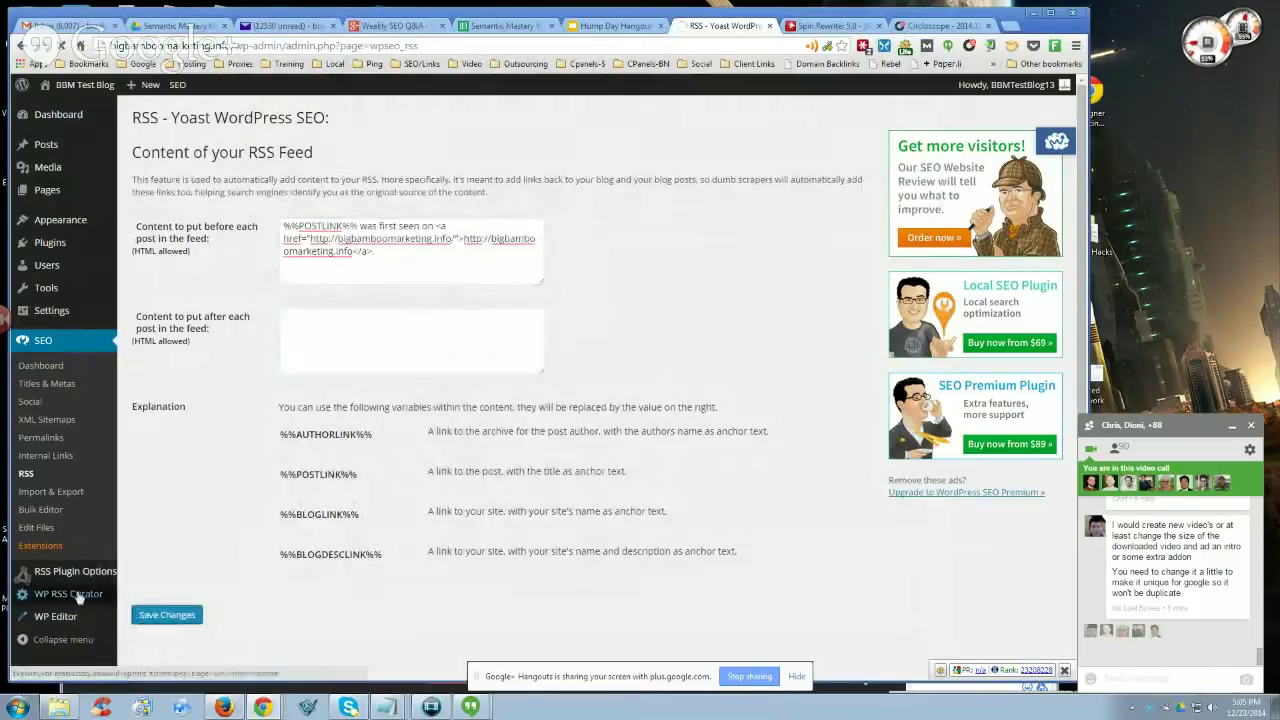
left_click(222, 707)
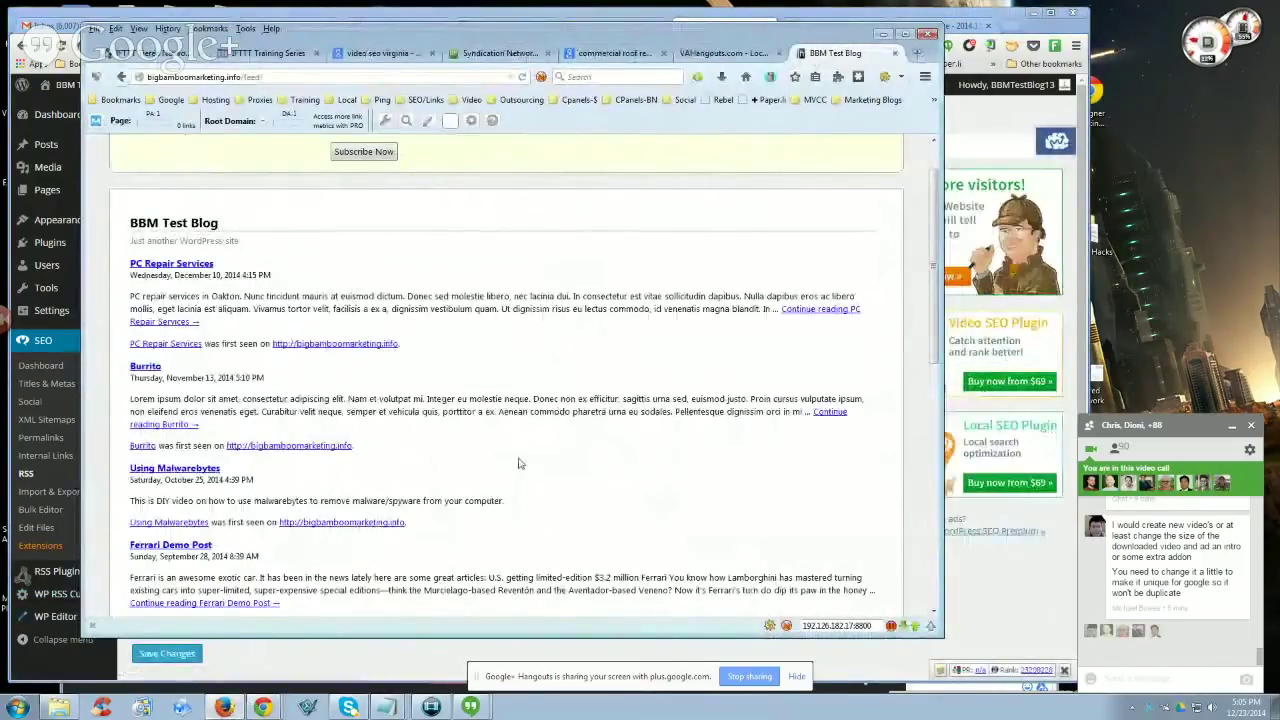
key("F5")
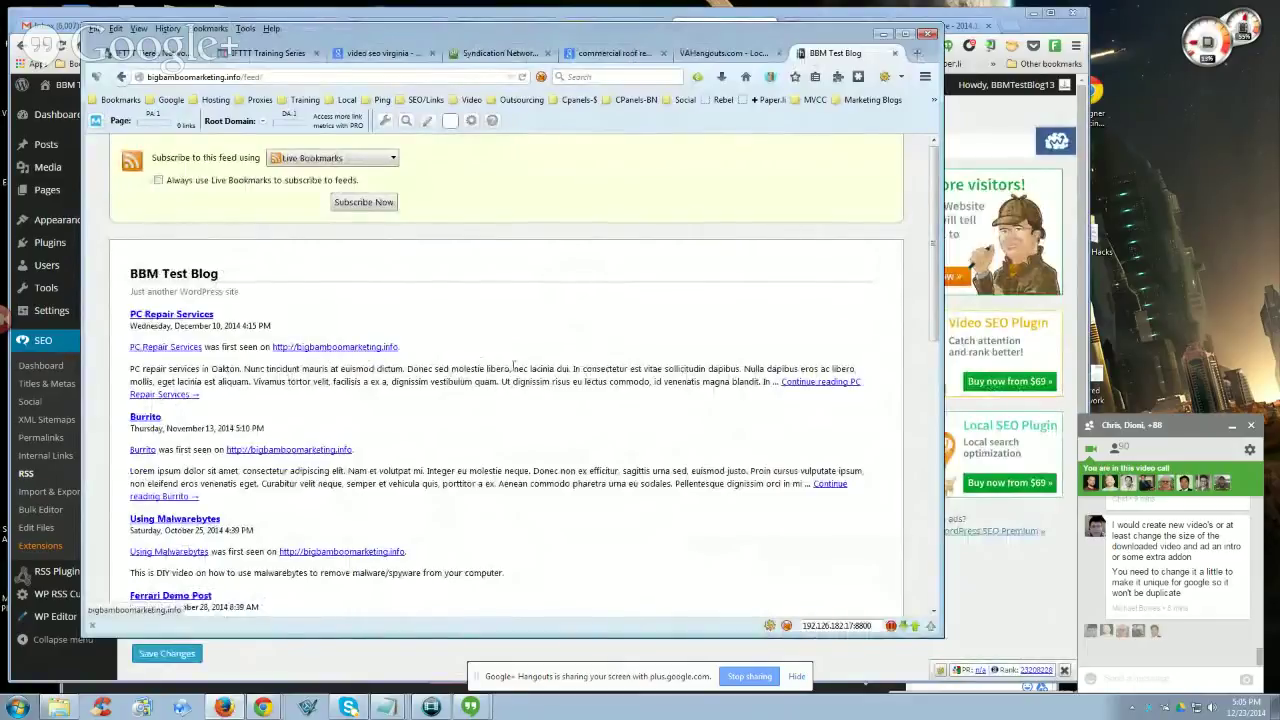
scroll(514, 367, "down", 1)
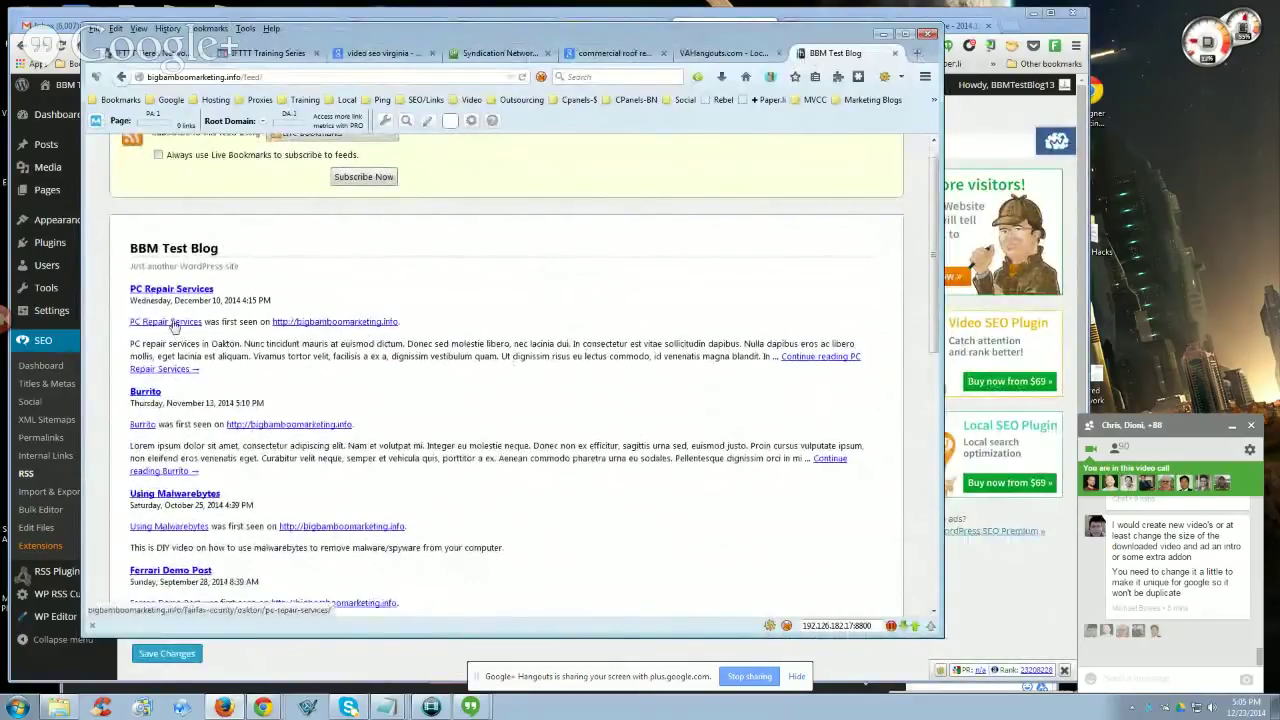
mouse_move(249, 712)
left_click(257, 634)
scroll(430, 450, "down", 1)
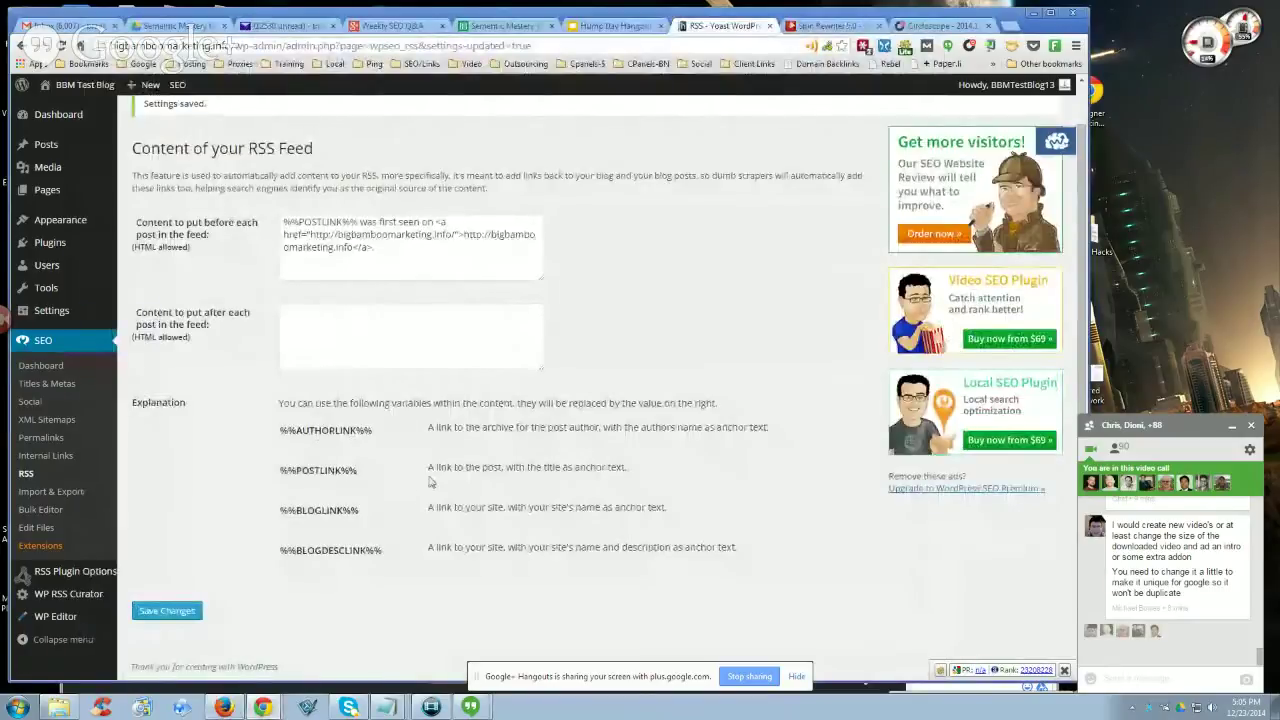
left_click_drag(429, 467, 627, 467)
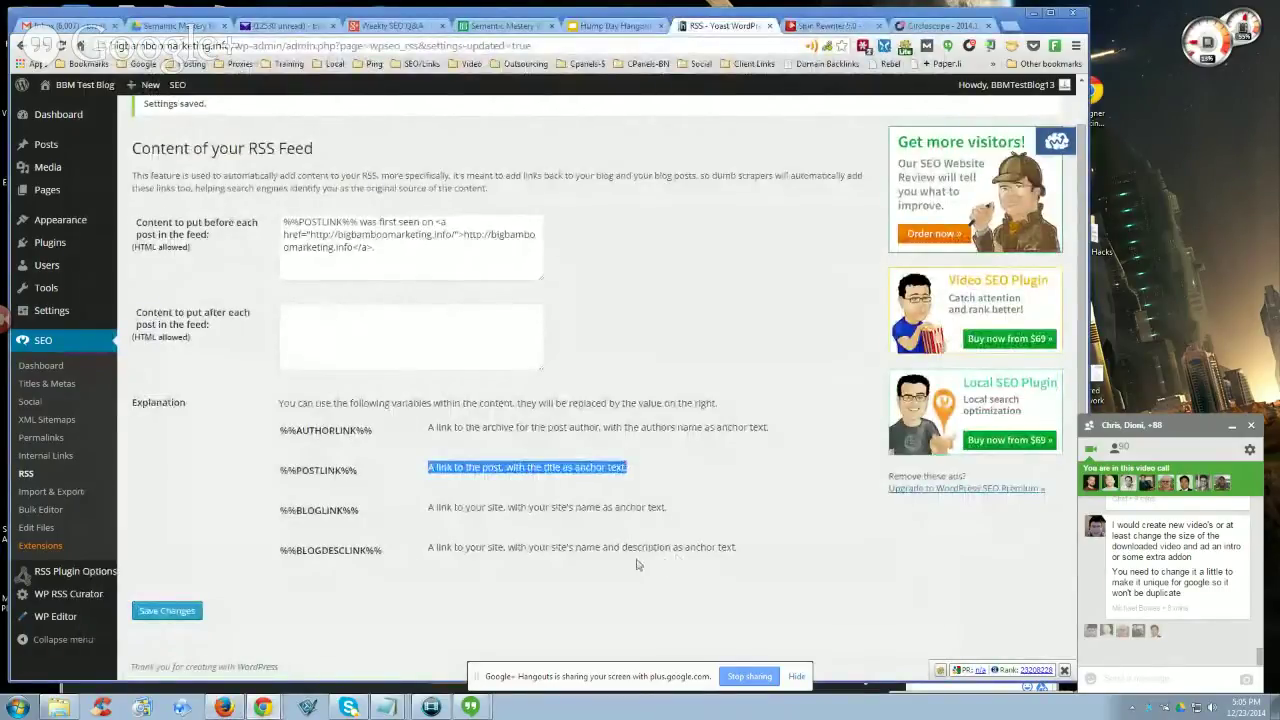
left_click(335, 404)
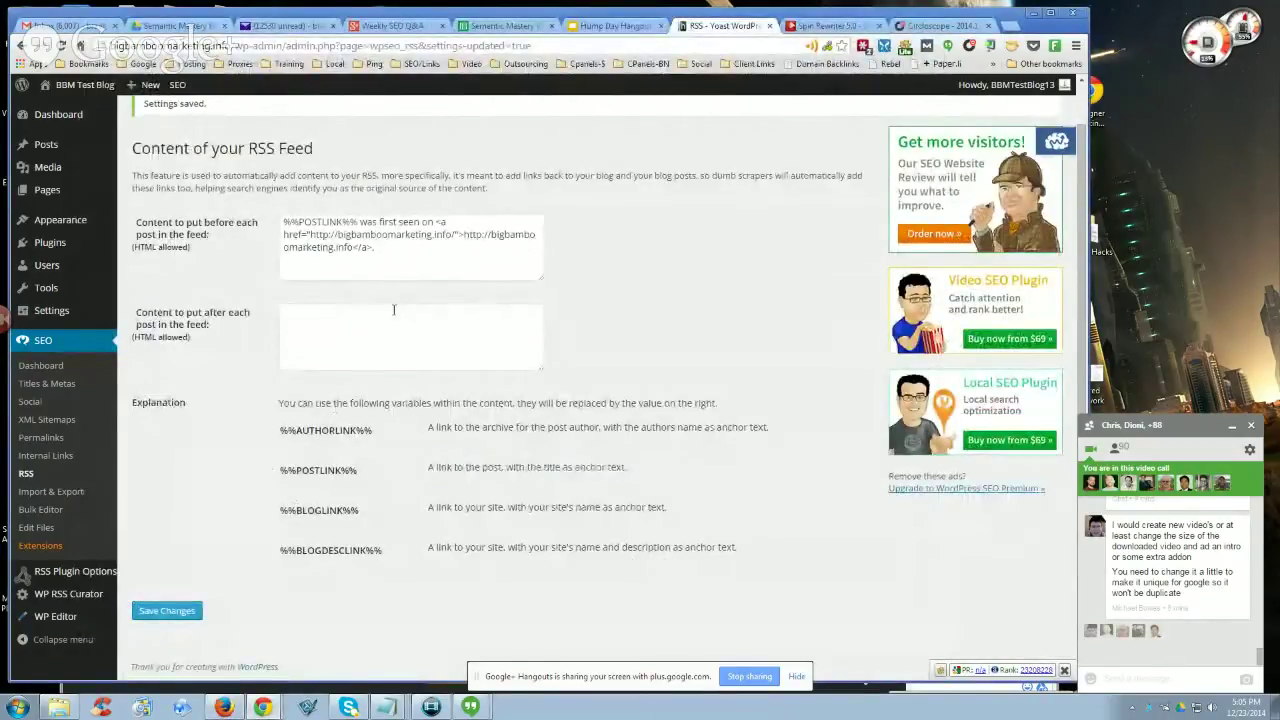
left_click_drag(428, 467, 633, 467)
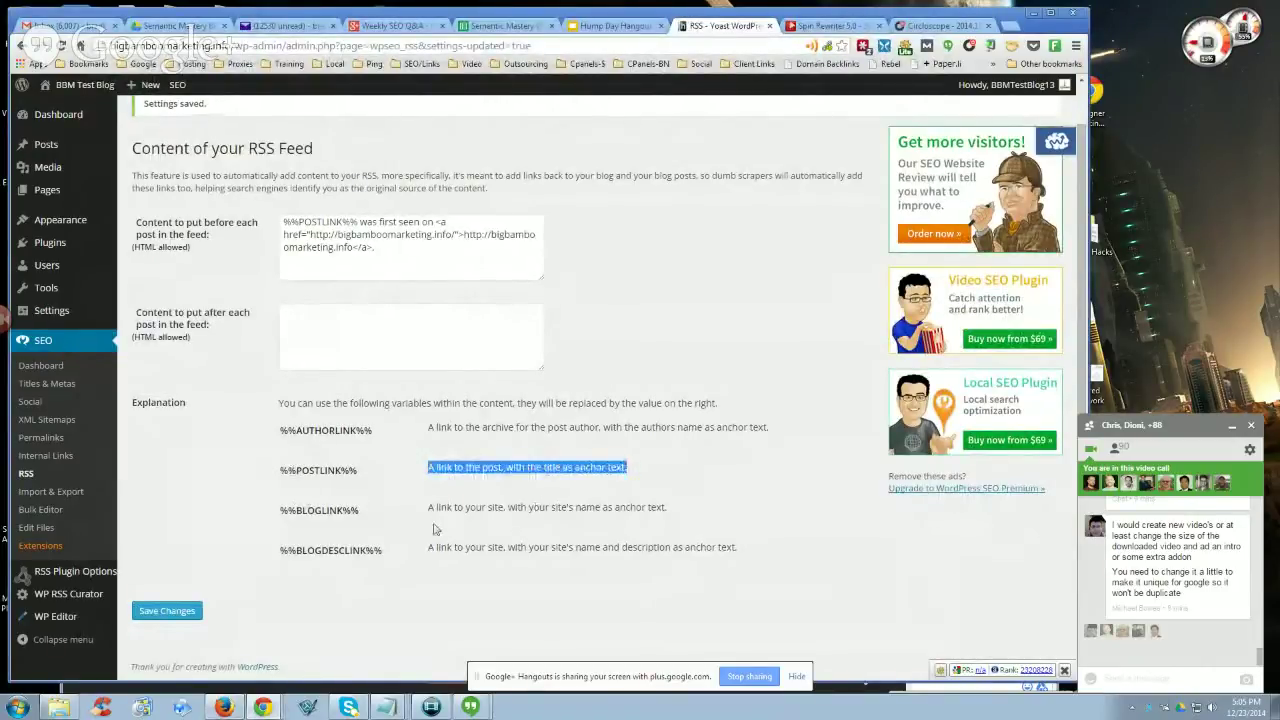
left_click(224, 707)
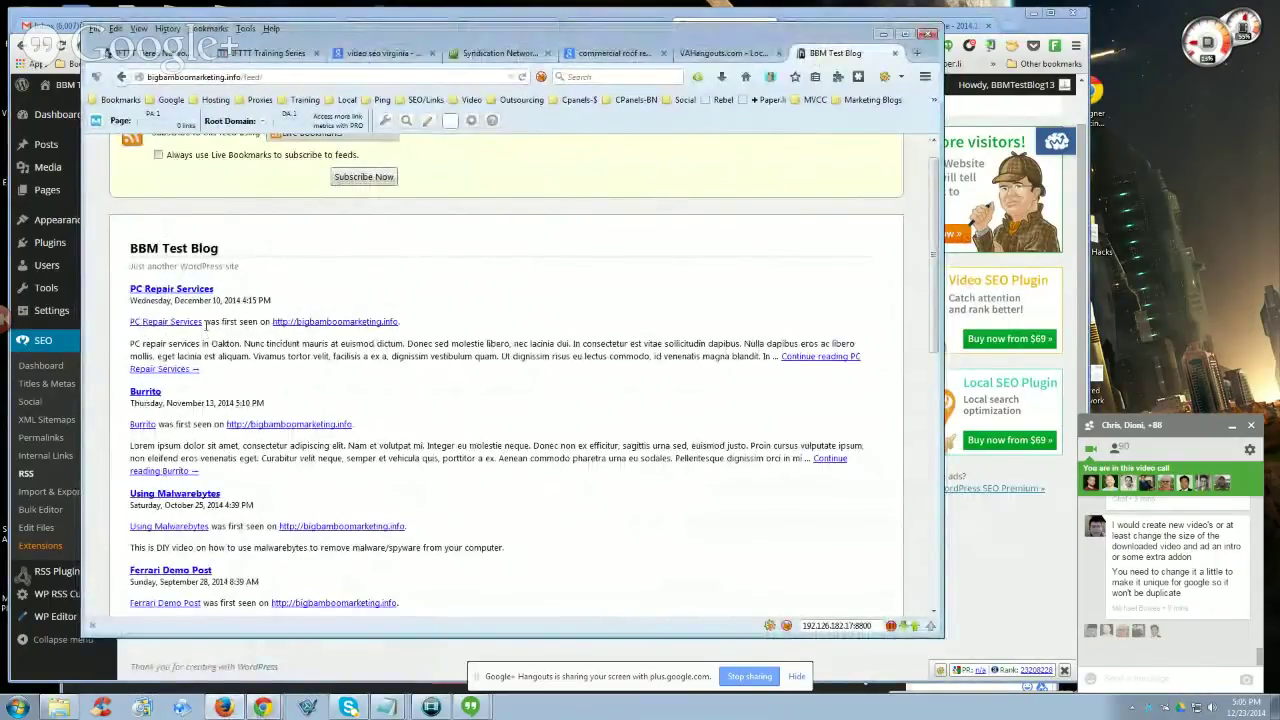
left_click_drag(205, 321, 246, 372)
left_click_drag(163, 424, 268, 427)
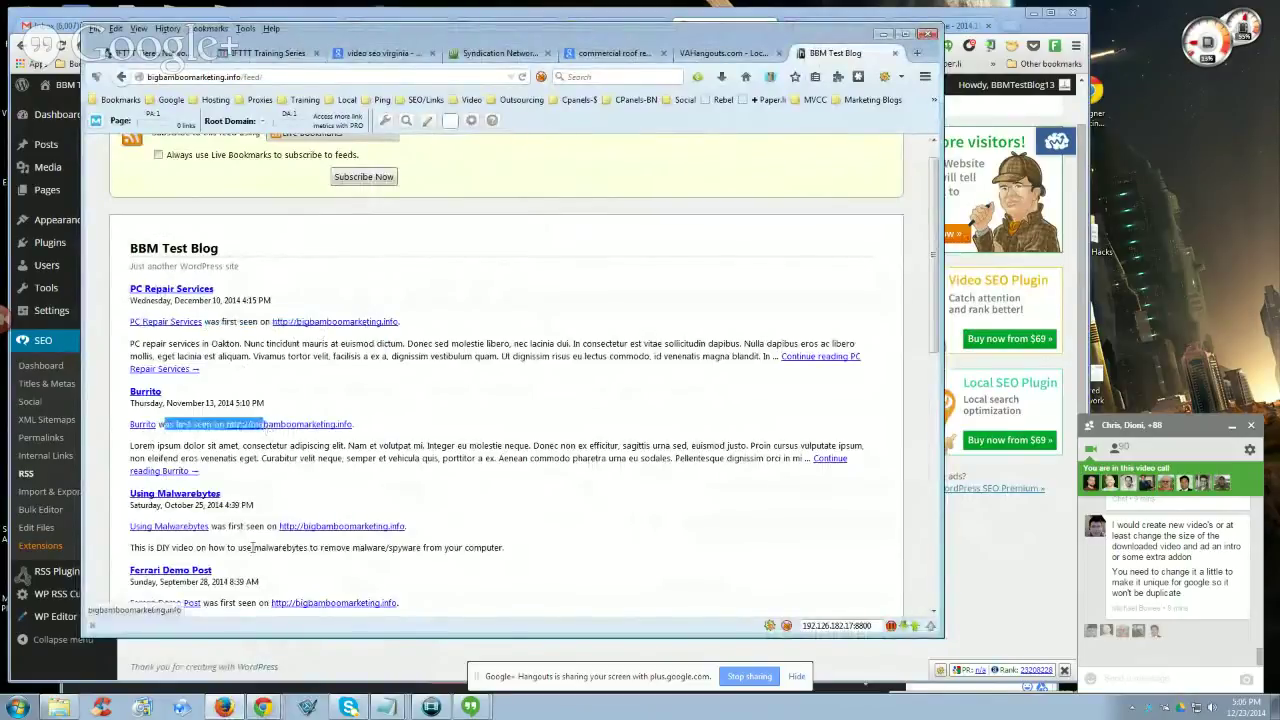
left_click_drag(222, 527, 276, 528)
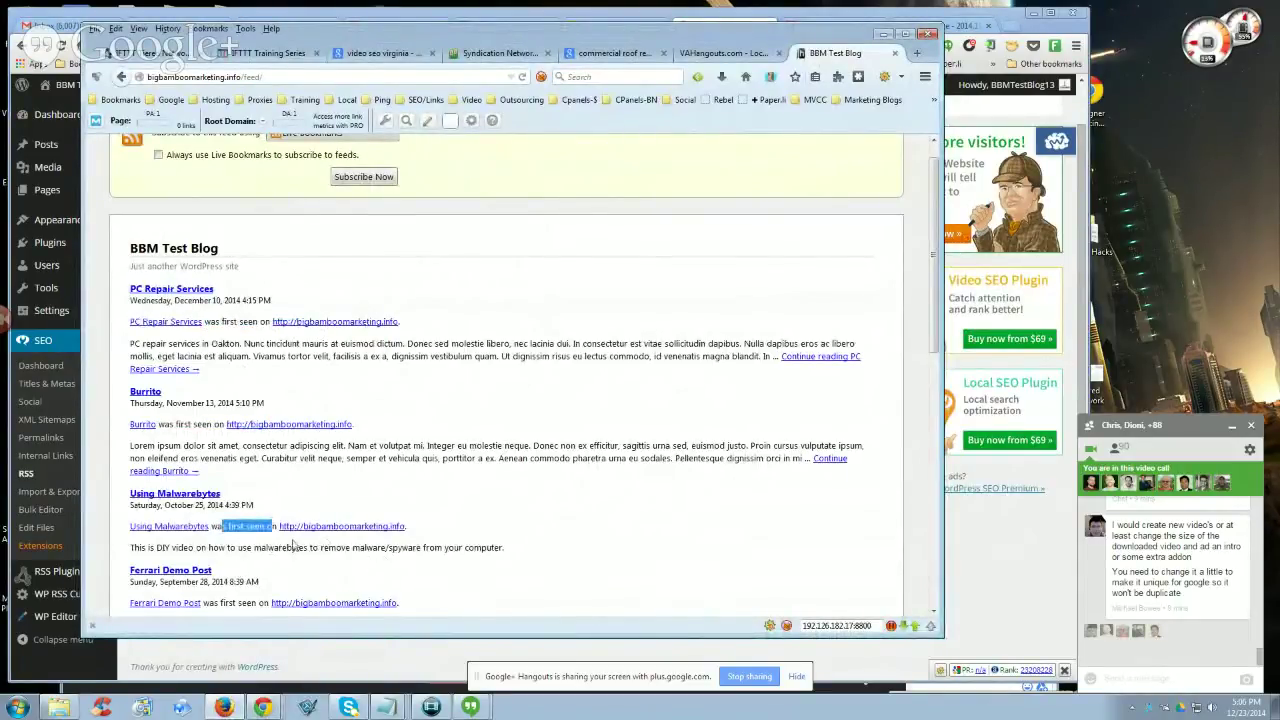
left_click(262, 707)
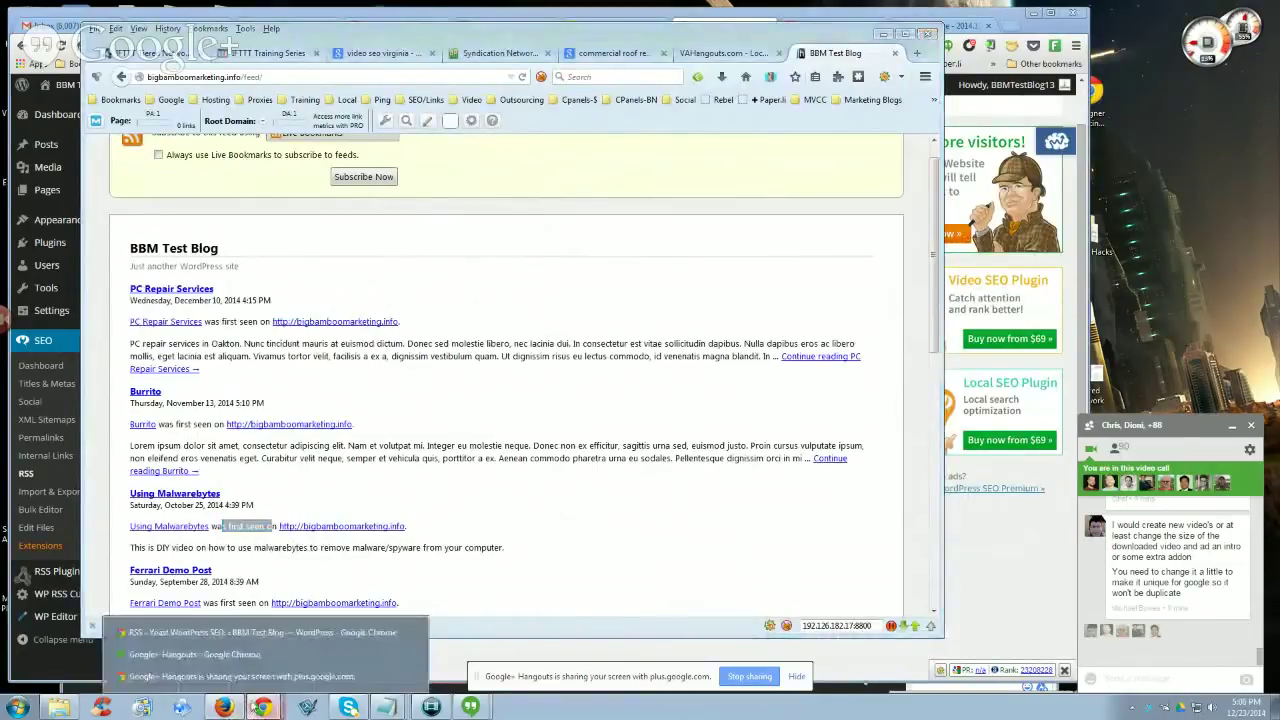
left_click(260, 632)
left_click(415, 548)
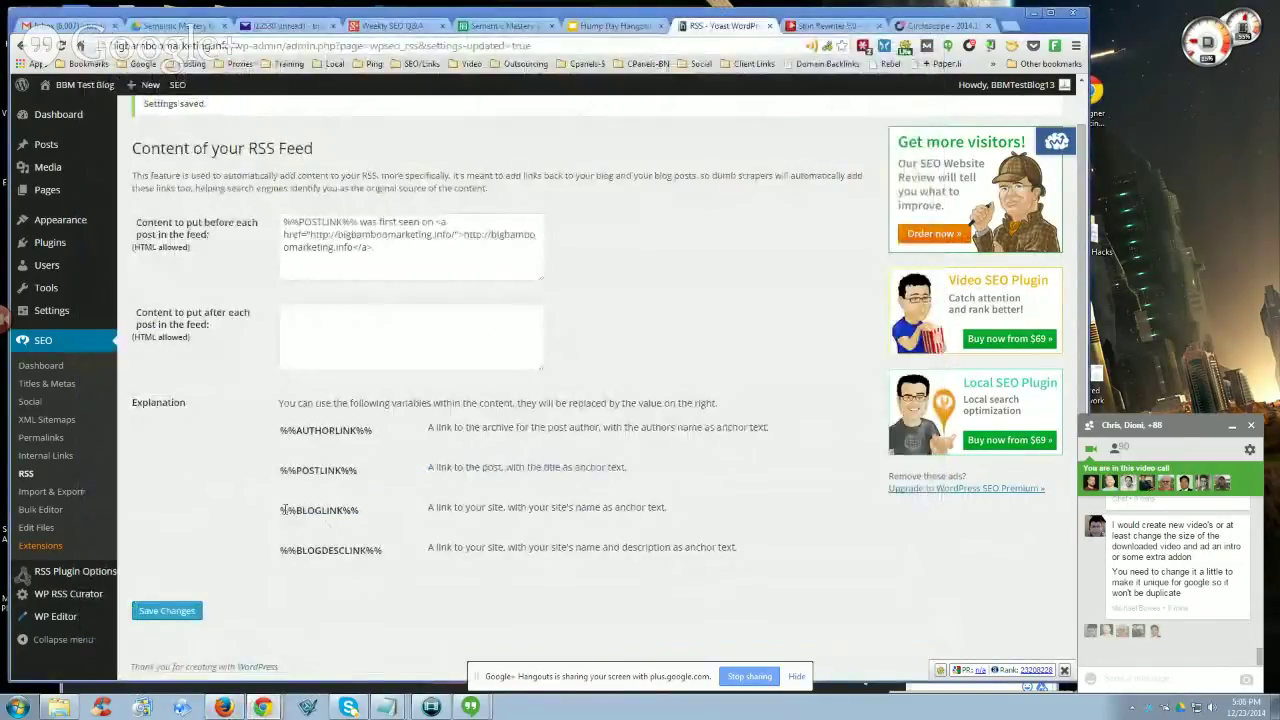
left_click_drag(284, 510, 368, 512)
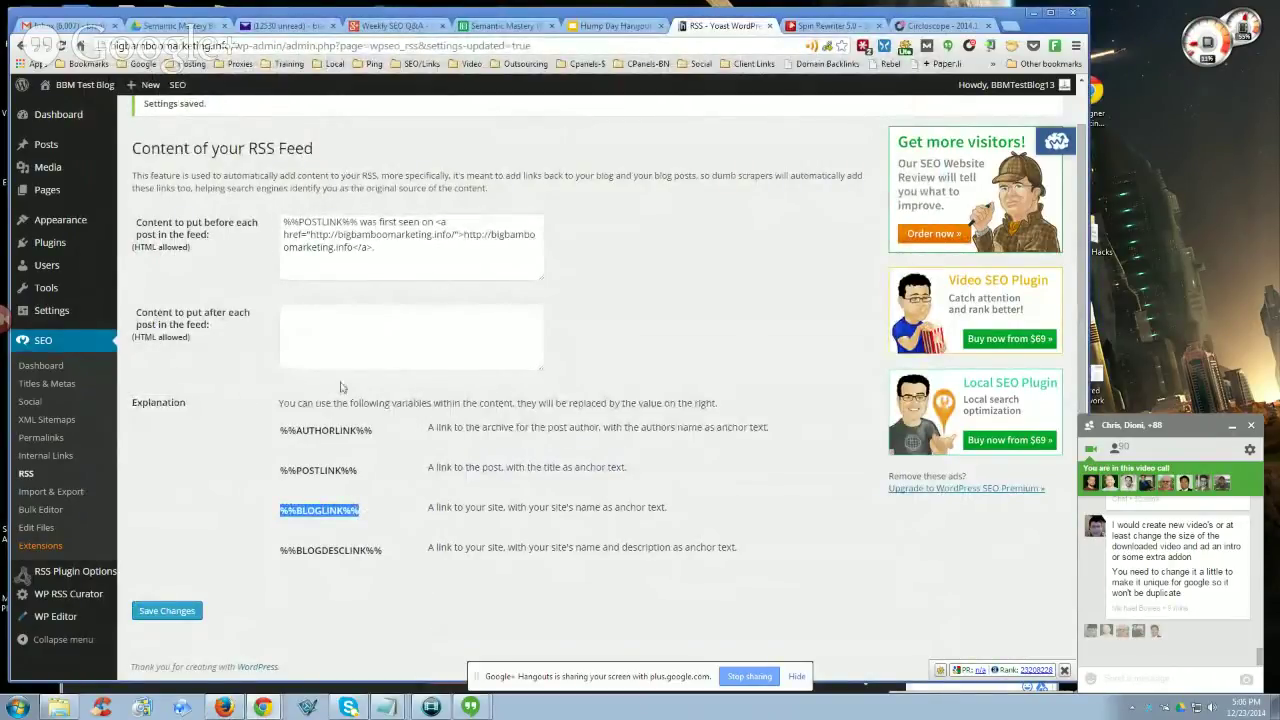
left_click(450, 240)
key("ctrl+a")
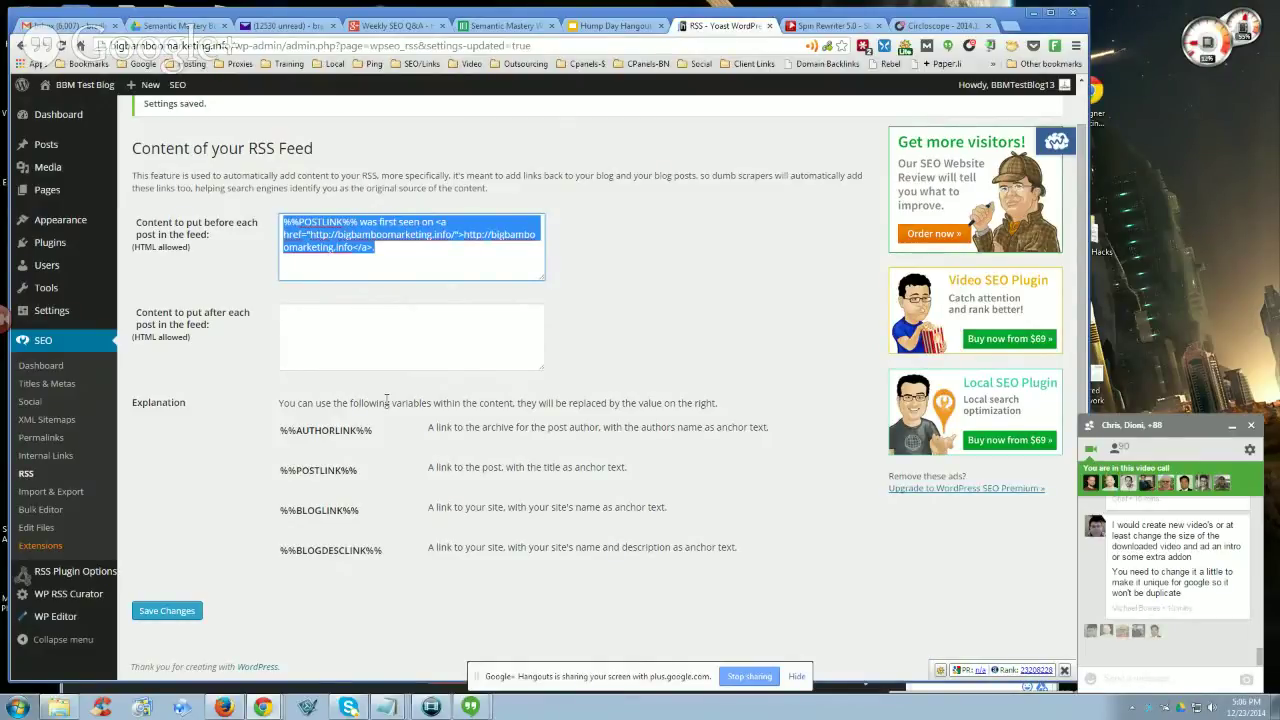
left_click(386, 399)
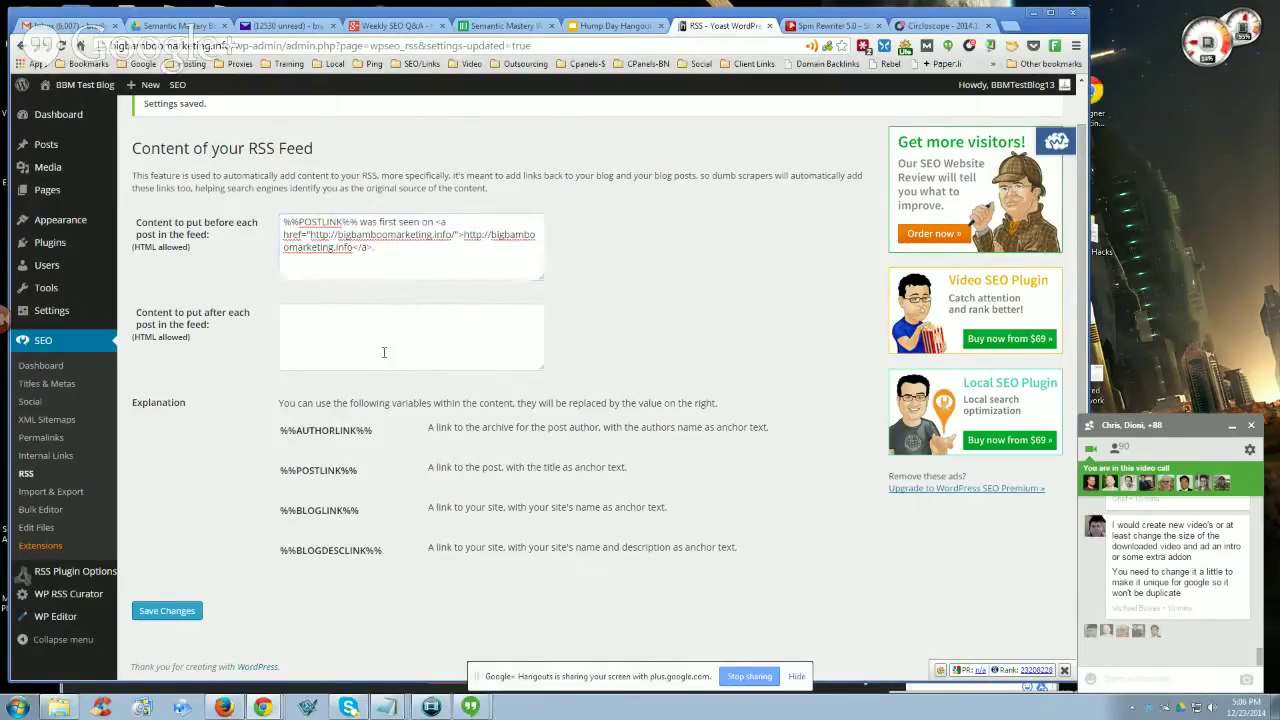
left_click_drag(353, 248, 281, 256)
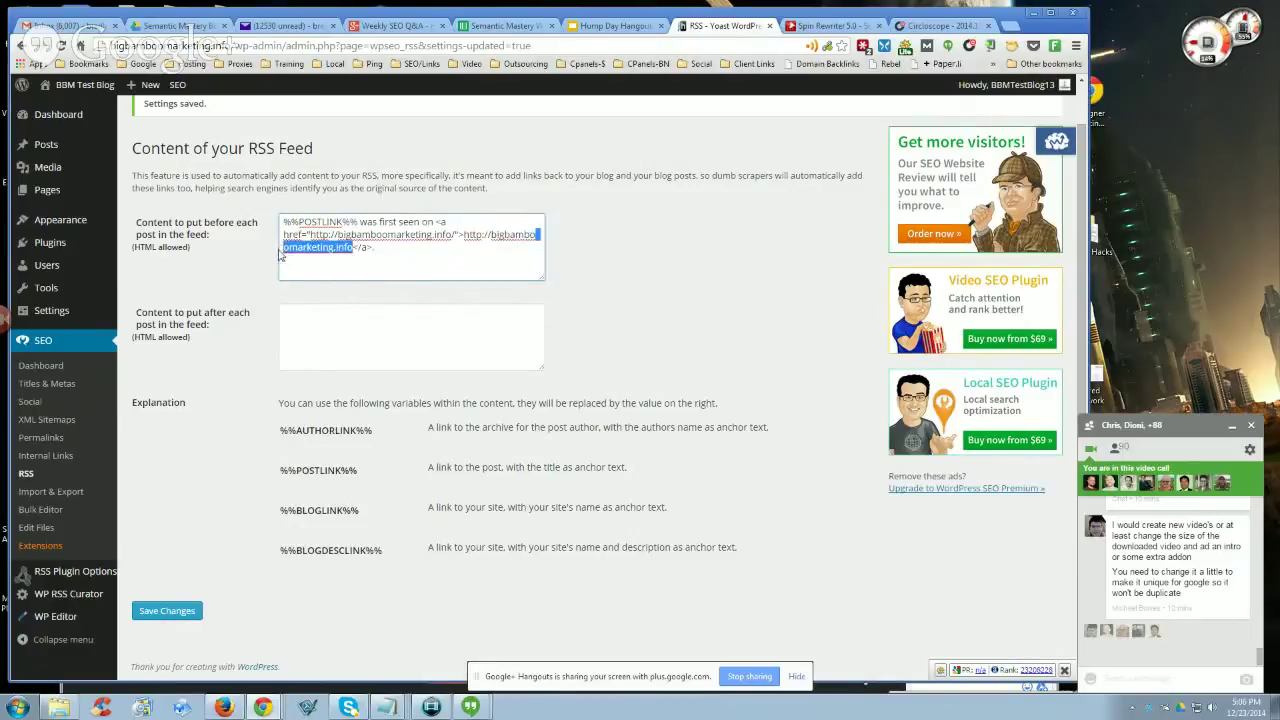
left_click(345, 258)
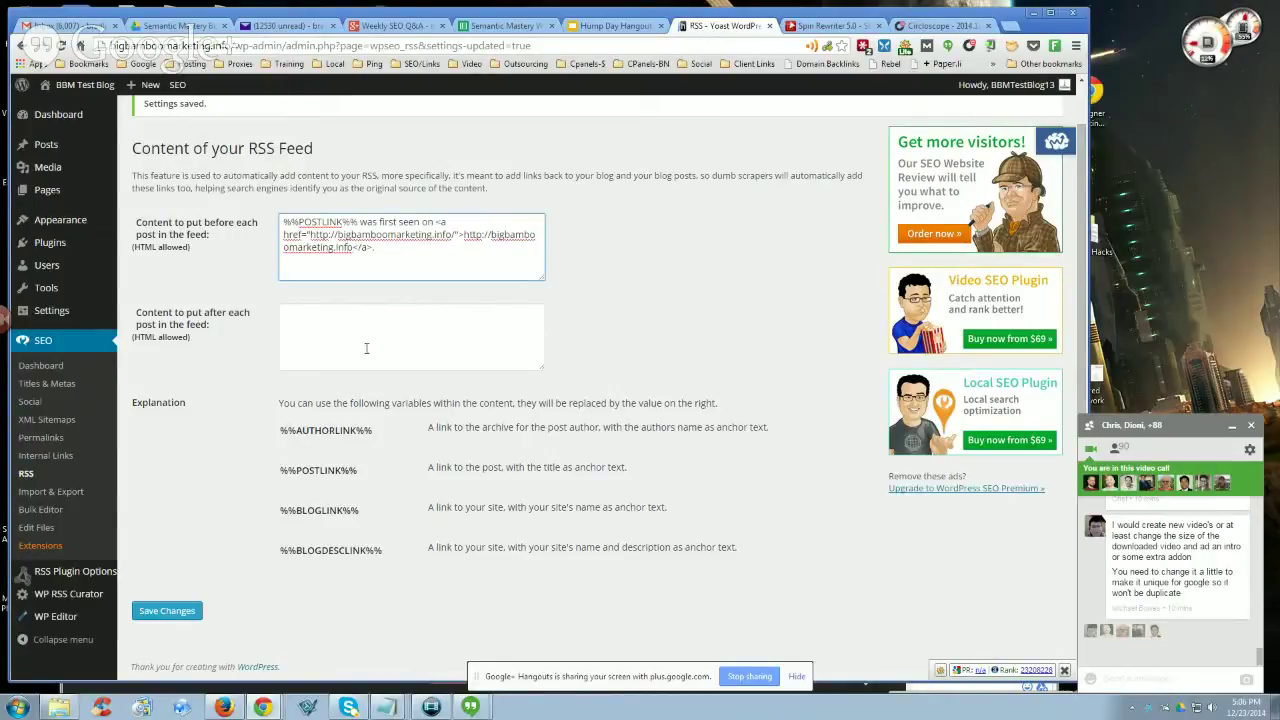
left_click_drag(353, 250, 540, 236)
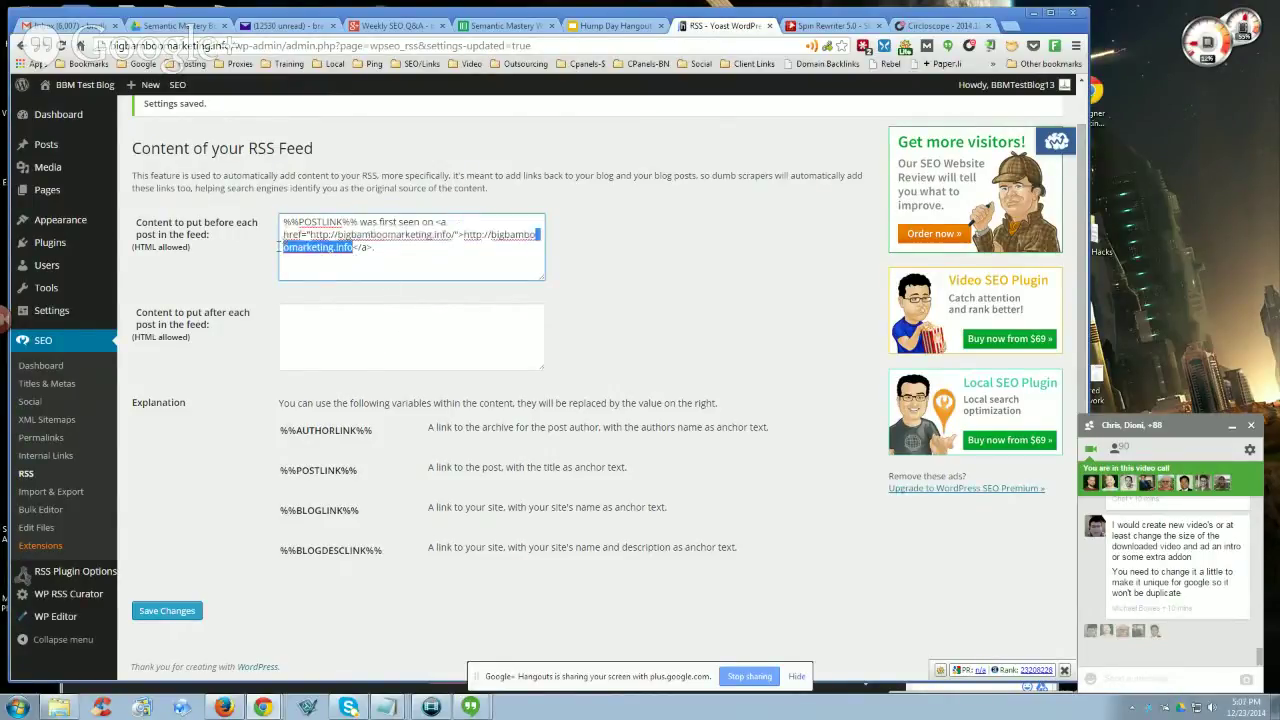
left_click(357, 252)
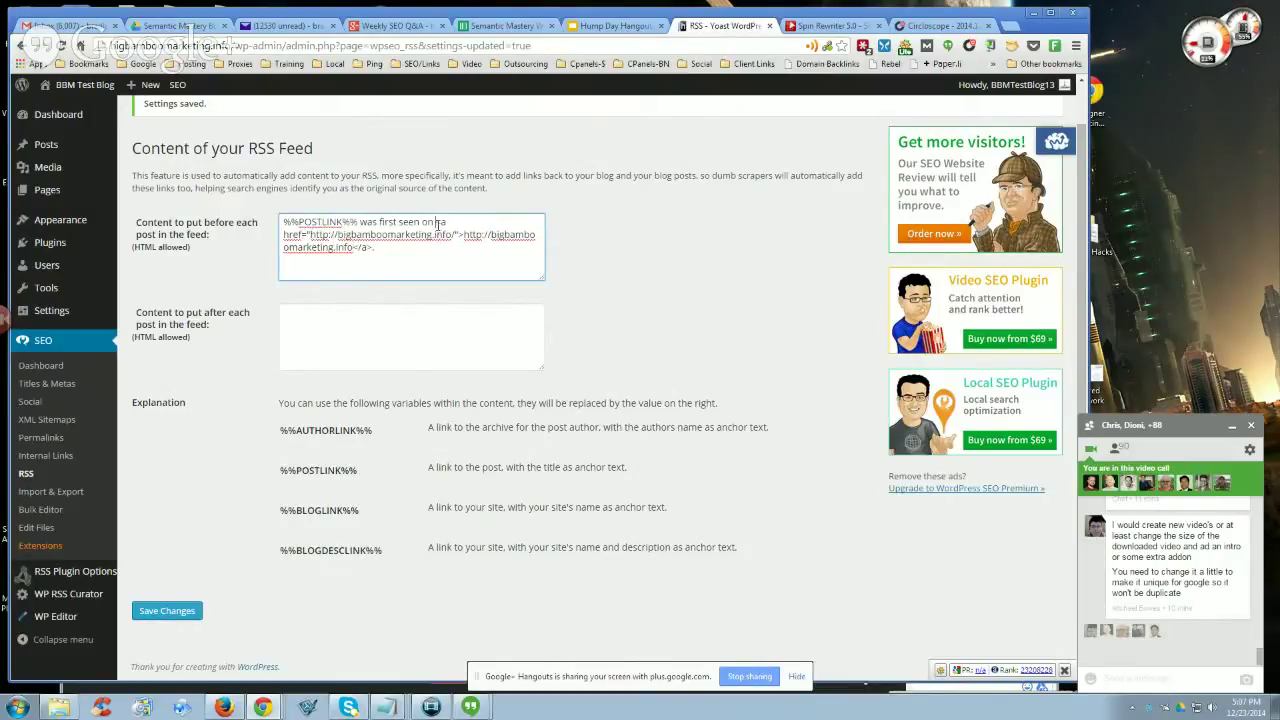
left_click_drag(283, 222, 463, 249)
left_click(477, 236)
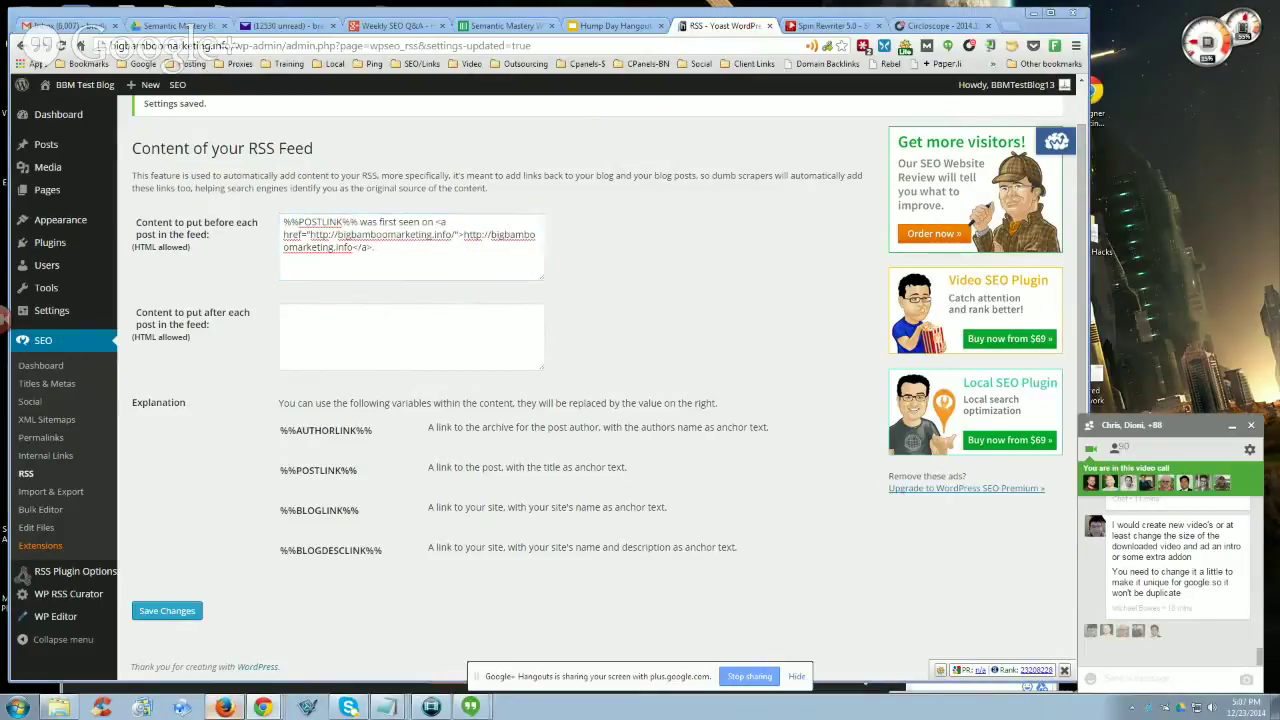
left_click(224, 707)
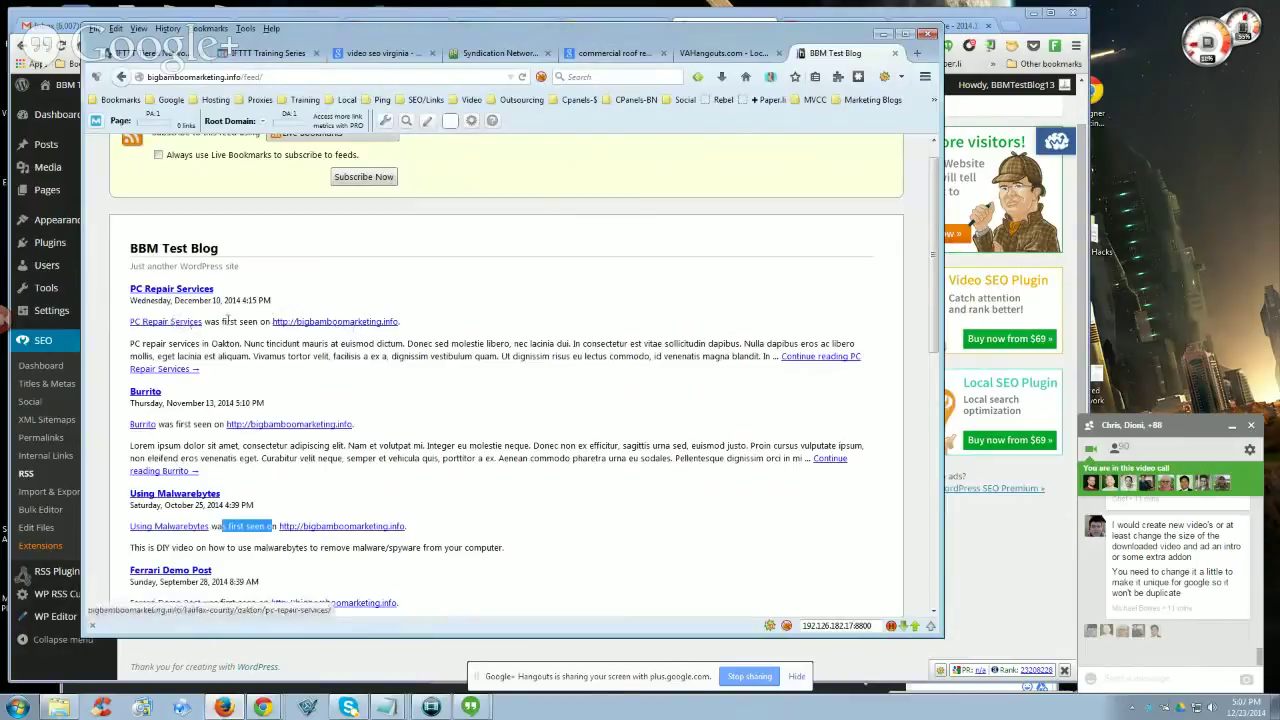
scroll(490, 341, "down", 3)
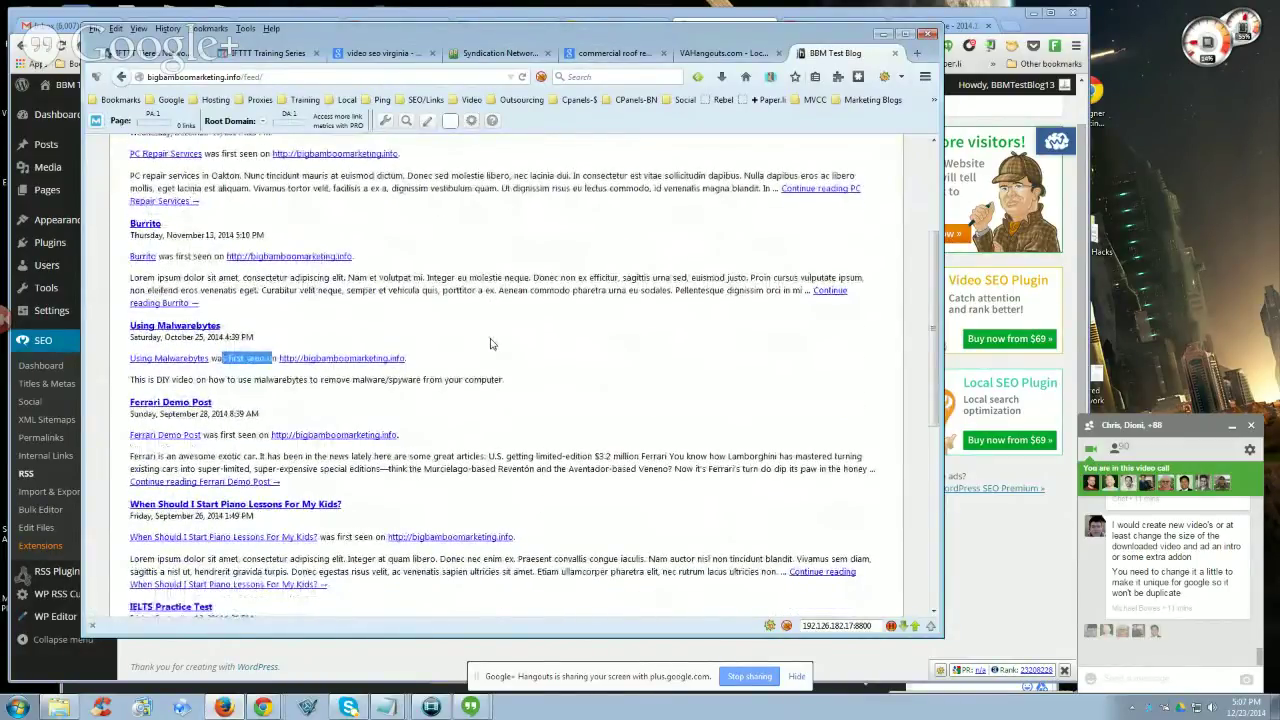
scroll(490, 344, "up", 2)
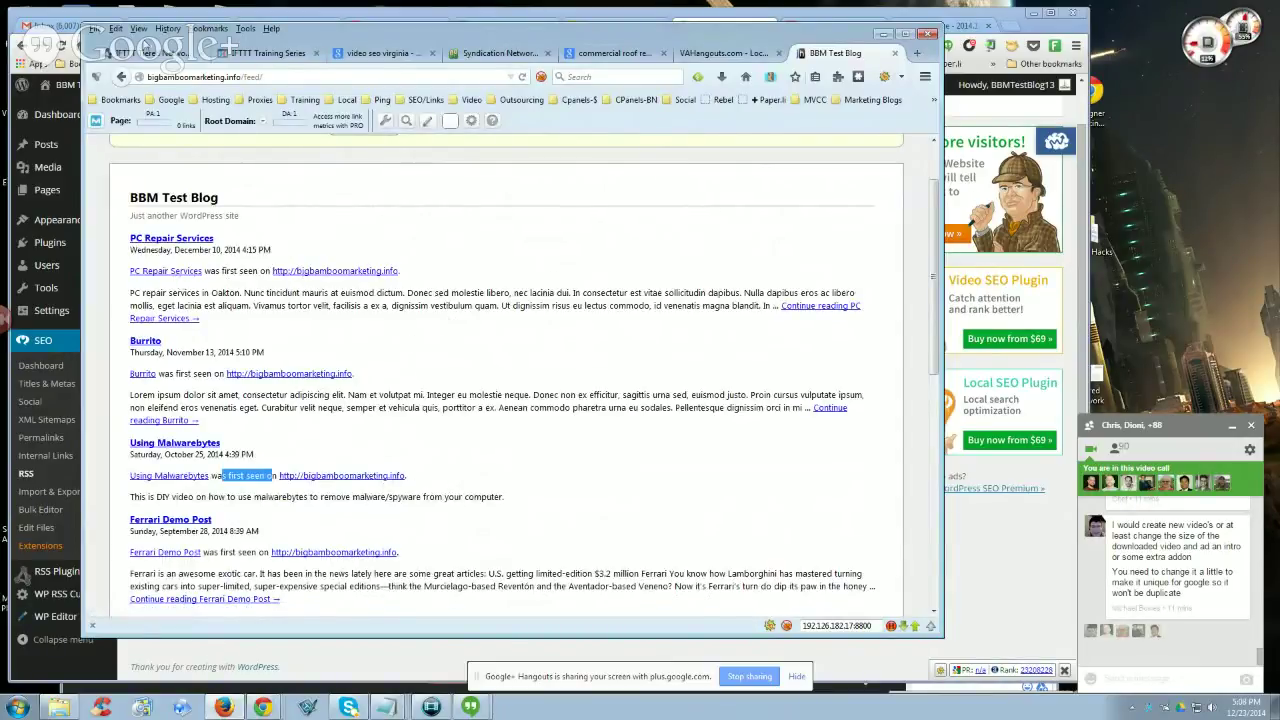
left_click(135, 55)
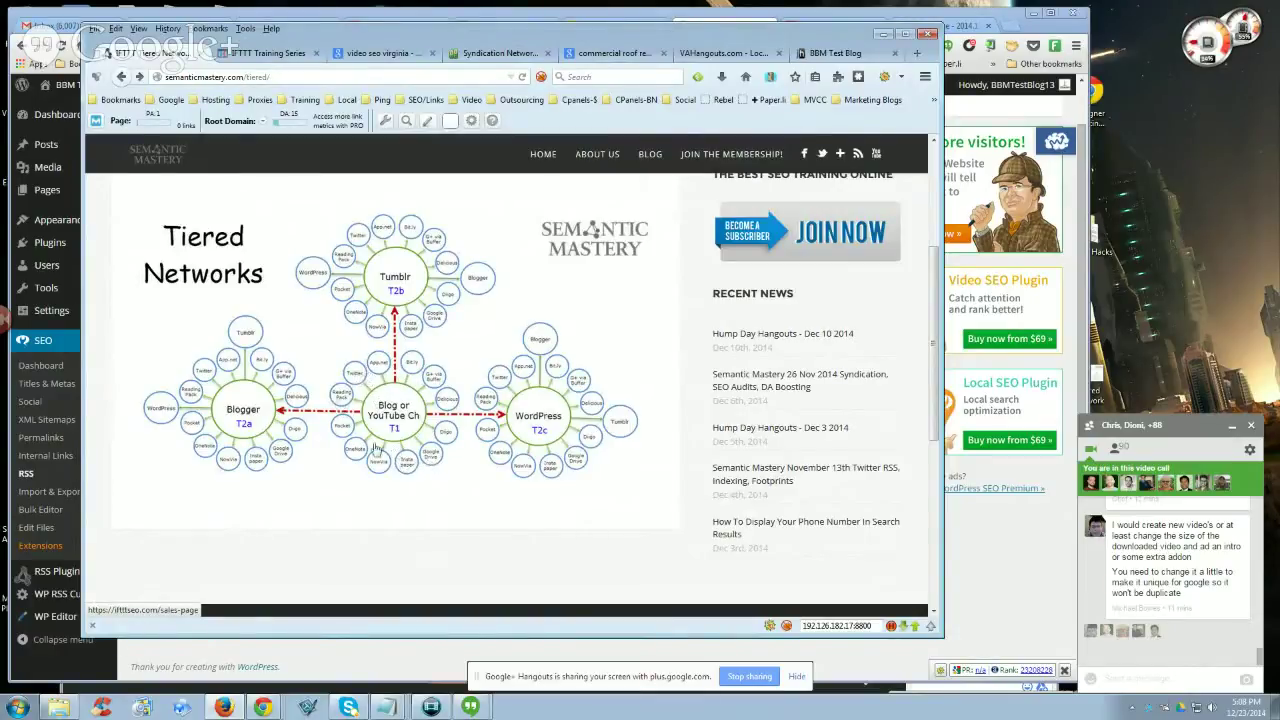
left_click(838, 53)
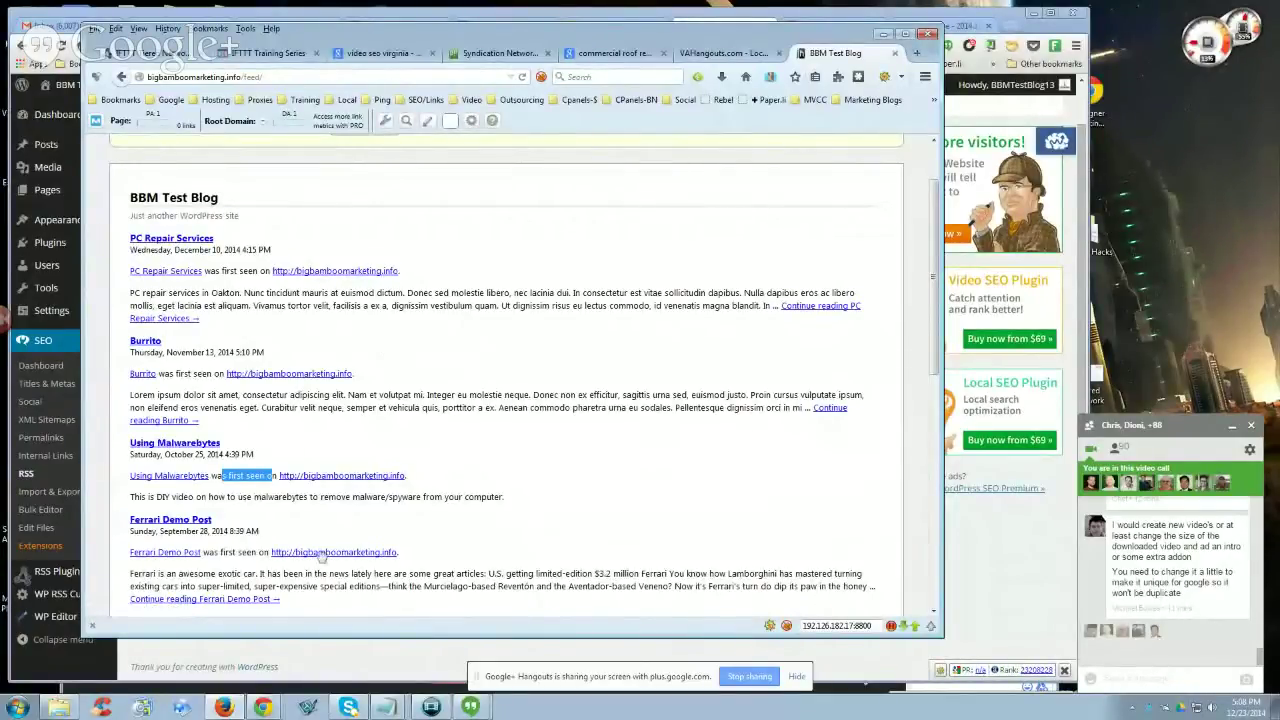
scroll(430, 405, "down", 1)
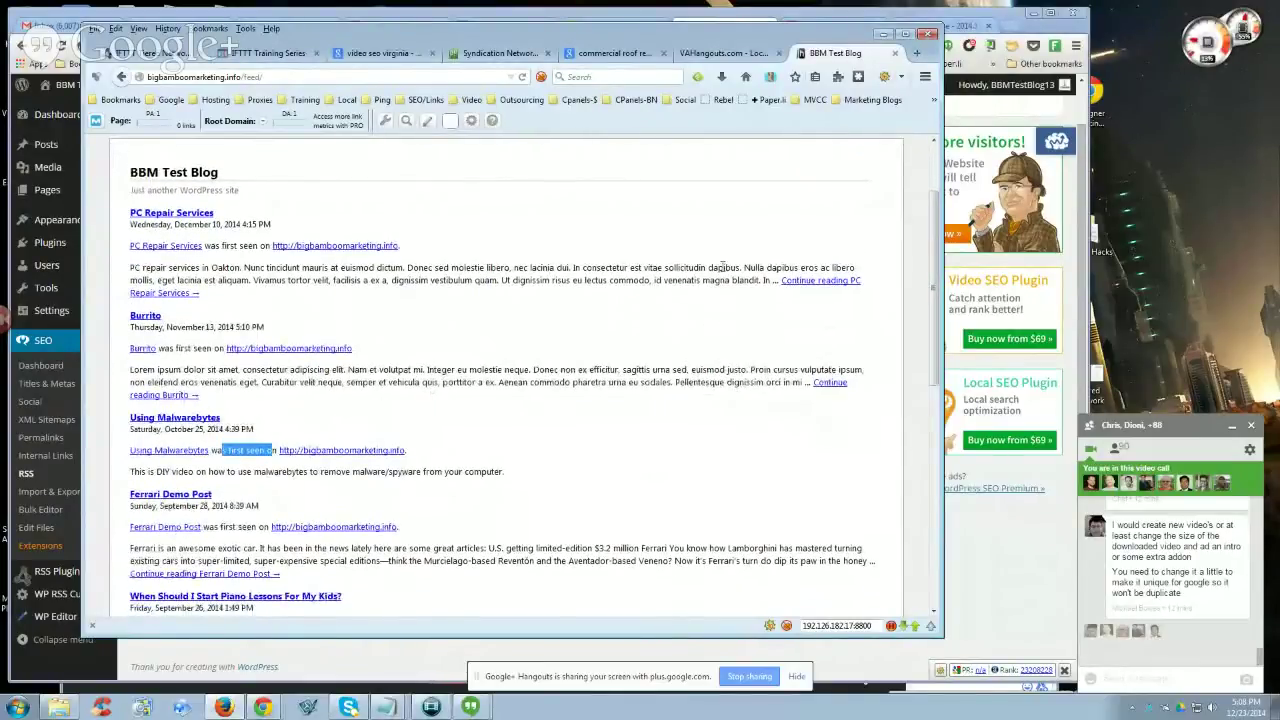
left_click(262, 707)
left_click(300, 657)
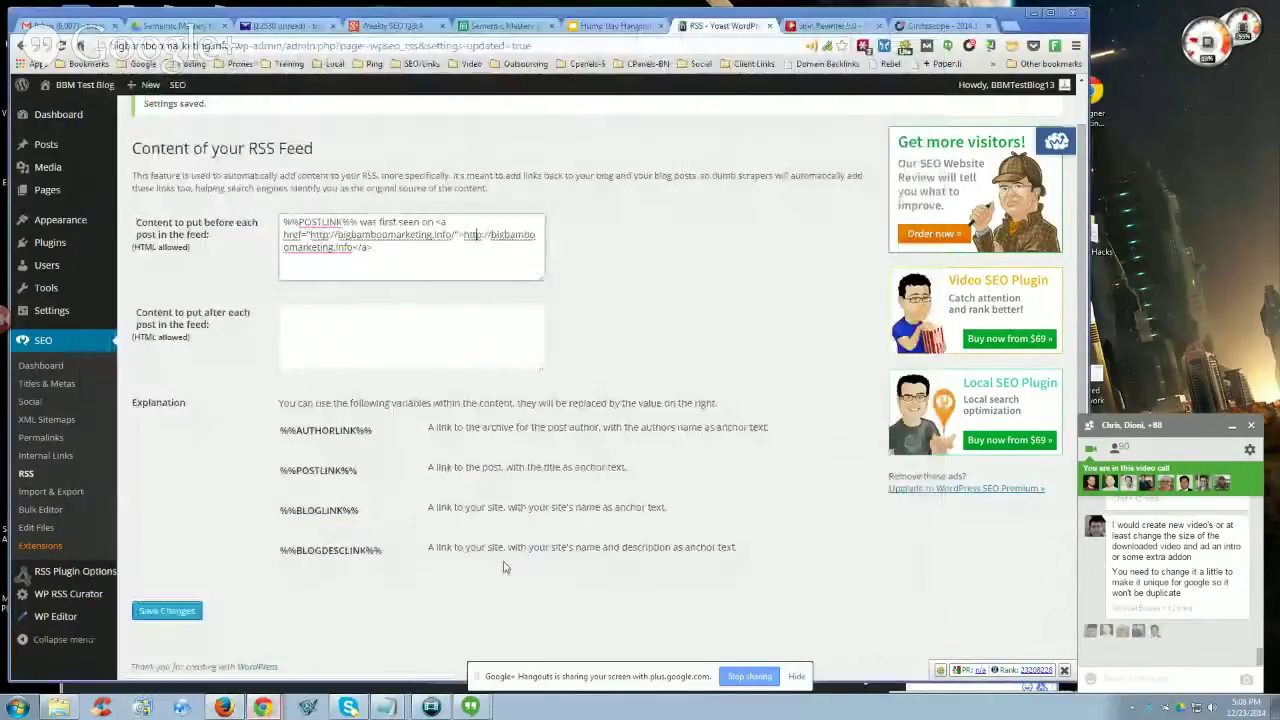
left_click(583, 27)
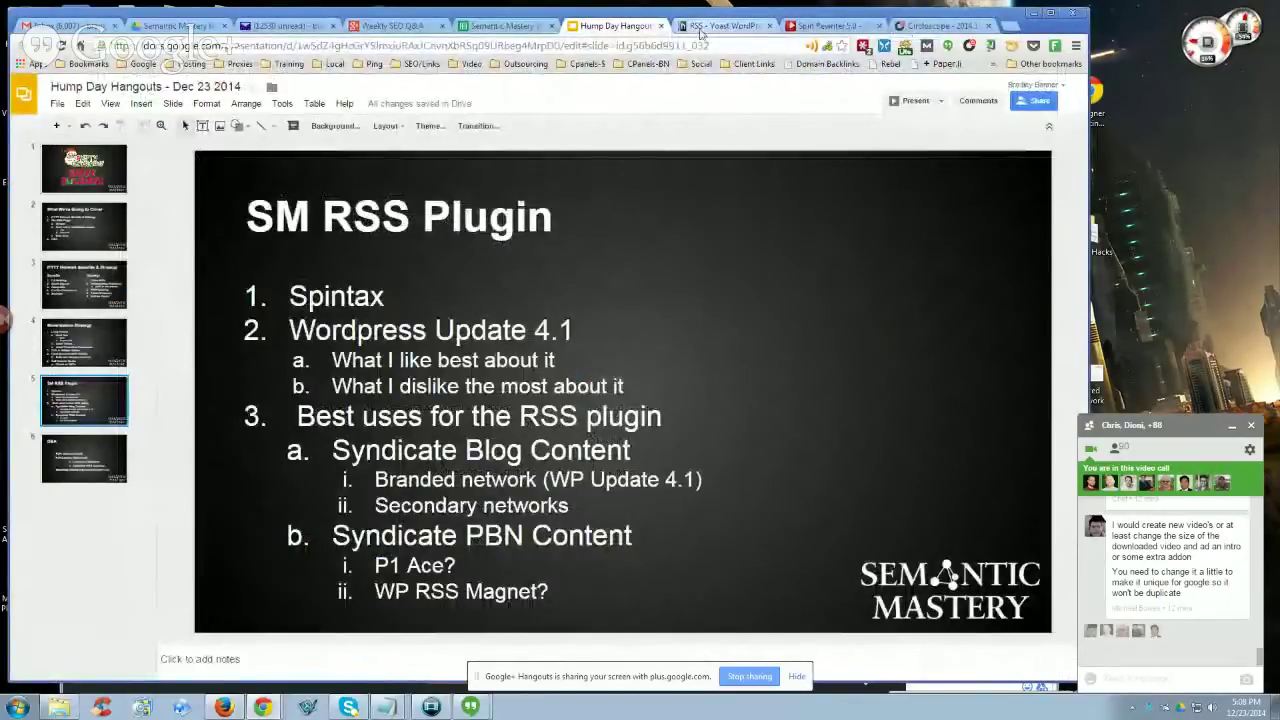
left_click(708, 27)
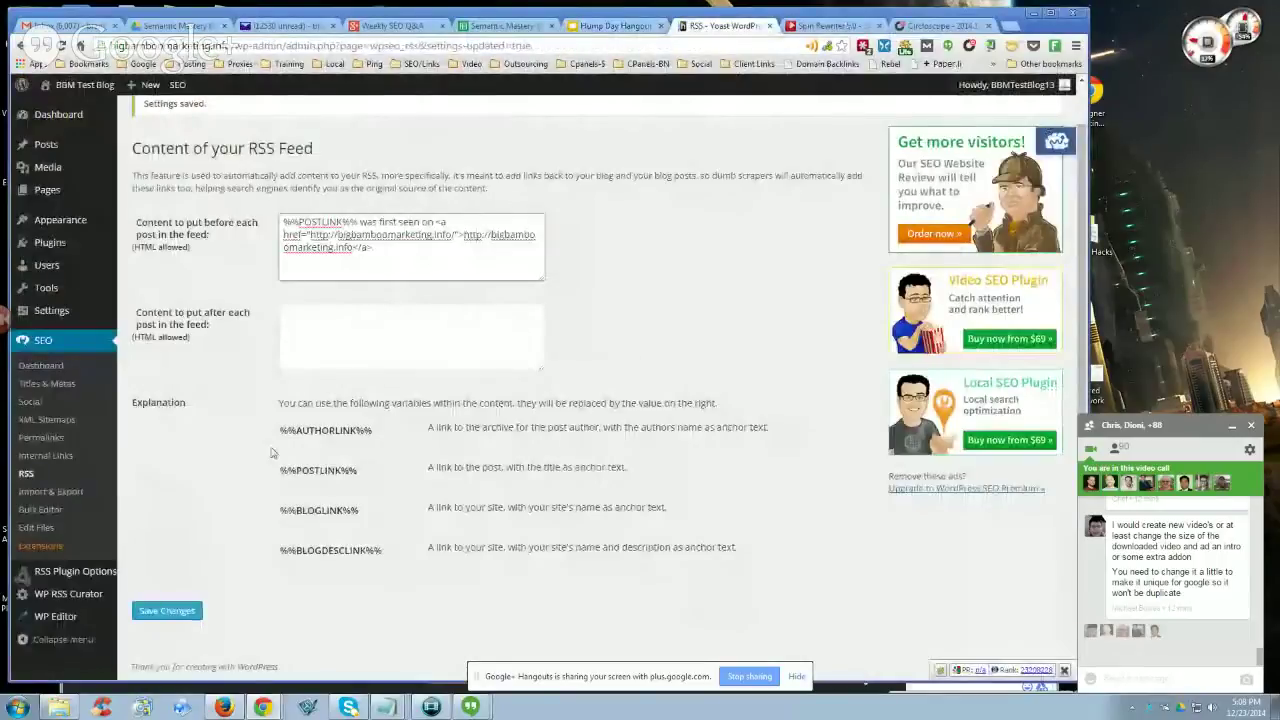
Open RSS Plugin Options and highlight the after-the-feed spintax content
left_click(88, 576)
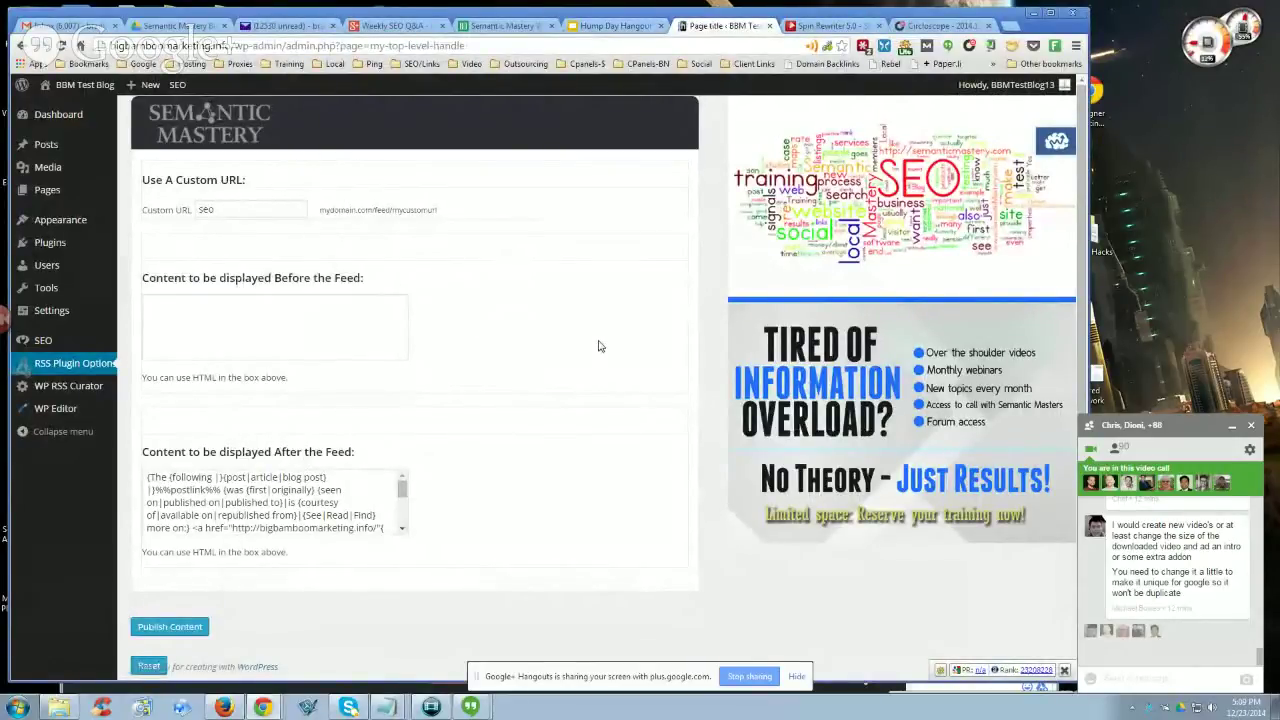
scroll(604, 451, "down", 1)
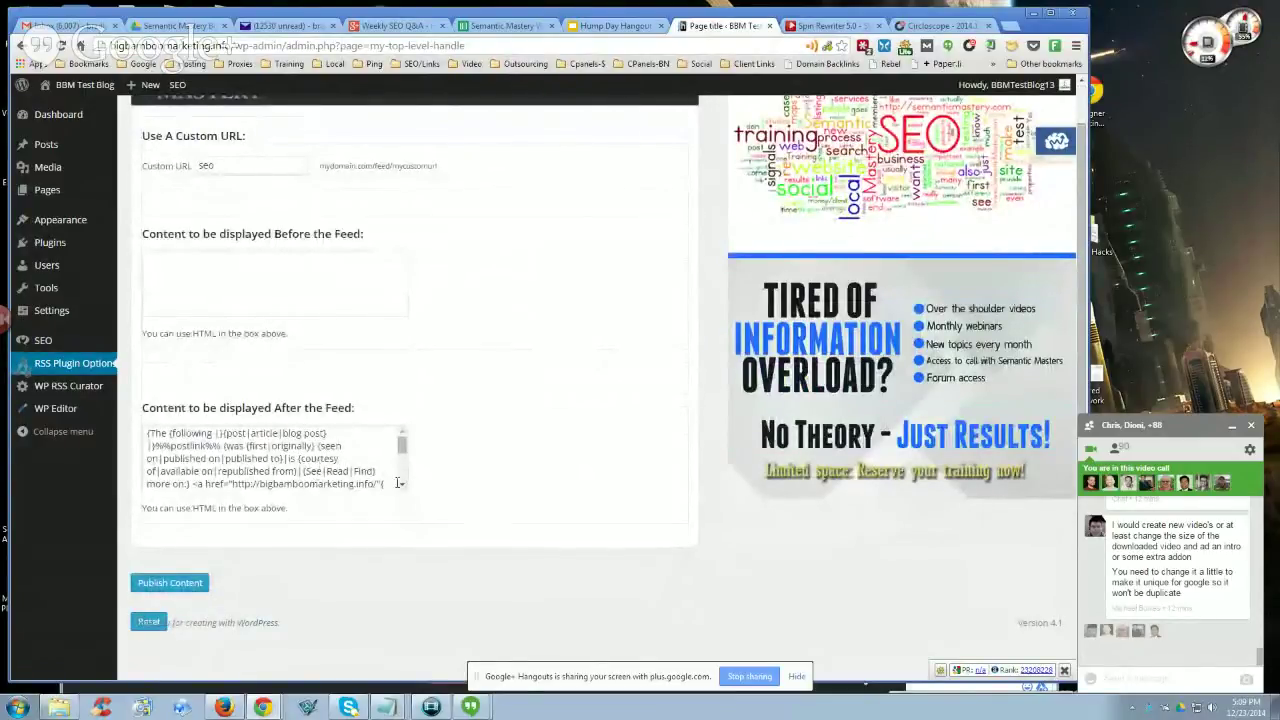
scroll(400, 485, "down", 5)
left_click_drag(331, 479, 163, 372)
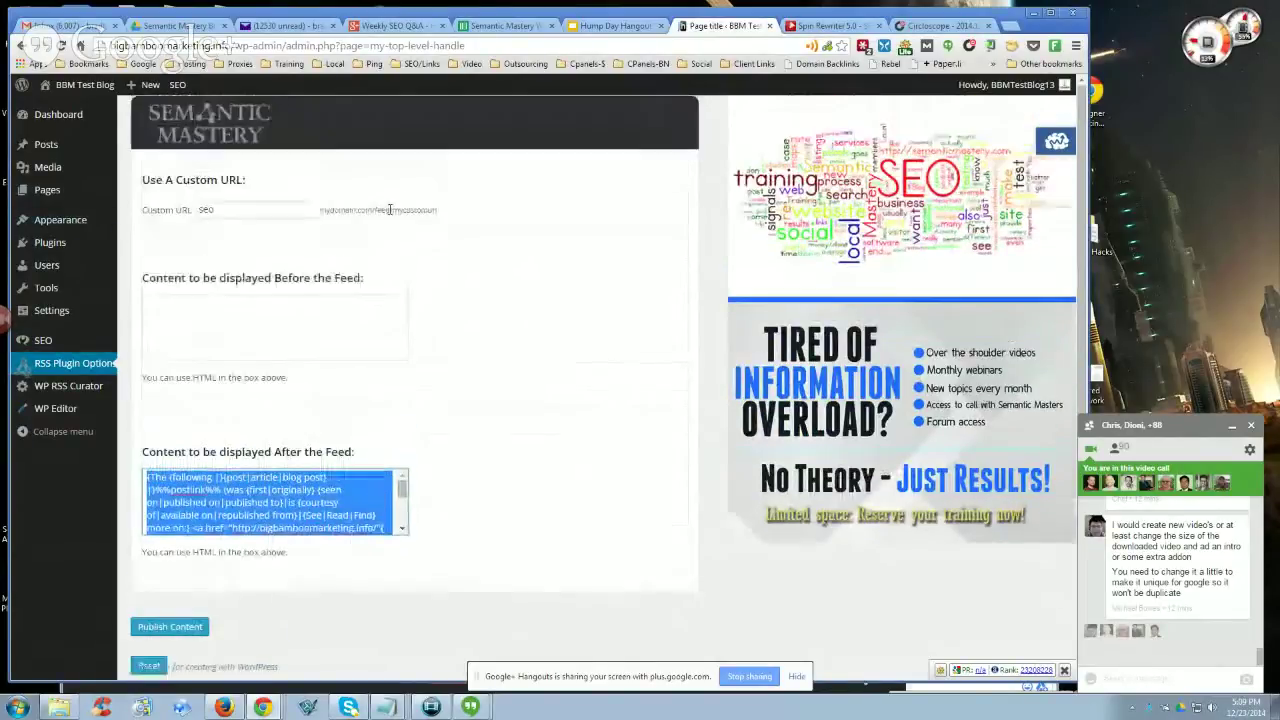
scroll(389, 208, "up", 1)
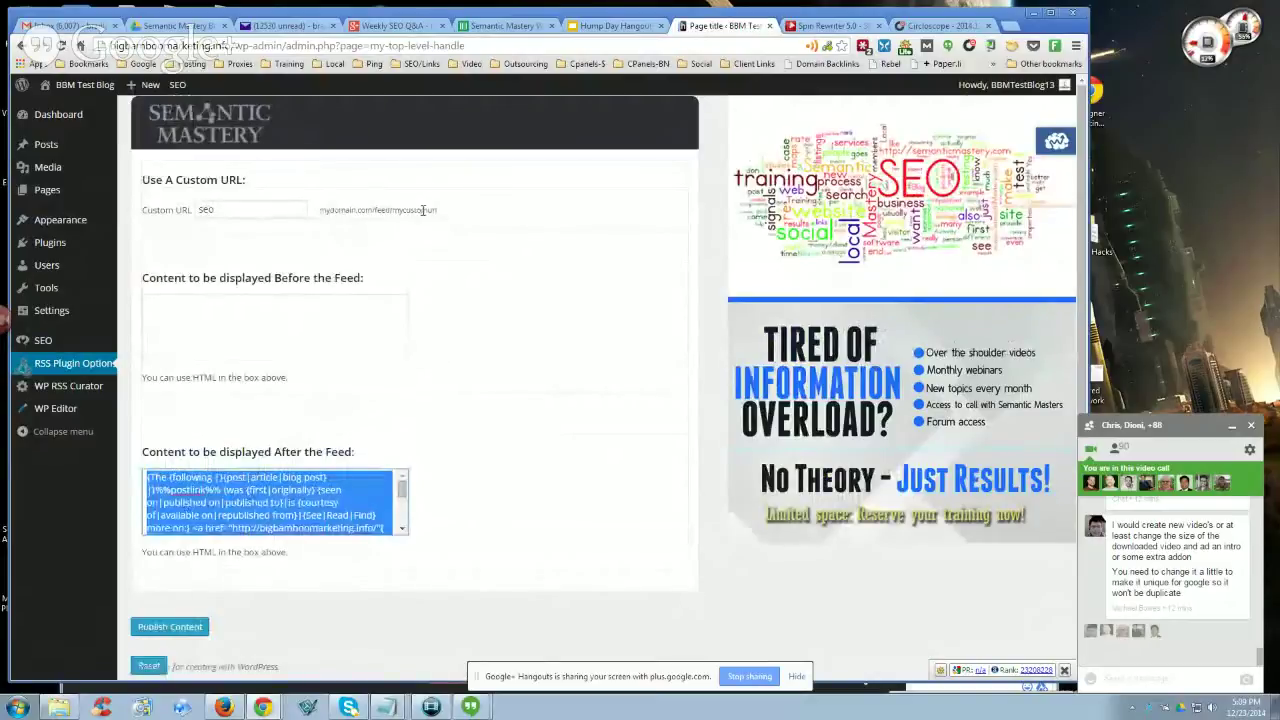
Select the blog feed address in Firefox, then return to the plugin settings window
mouse_move(237, 713)
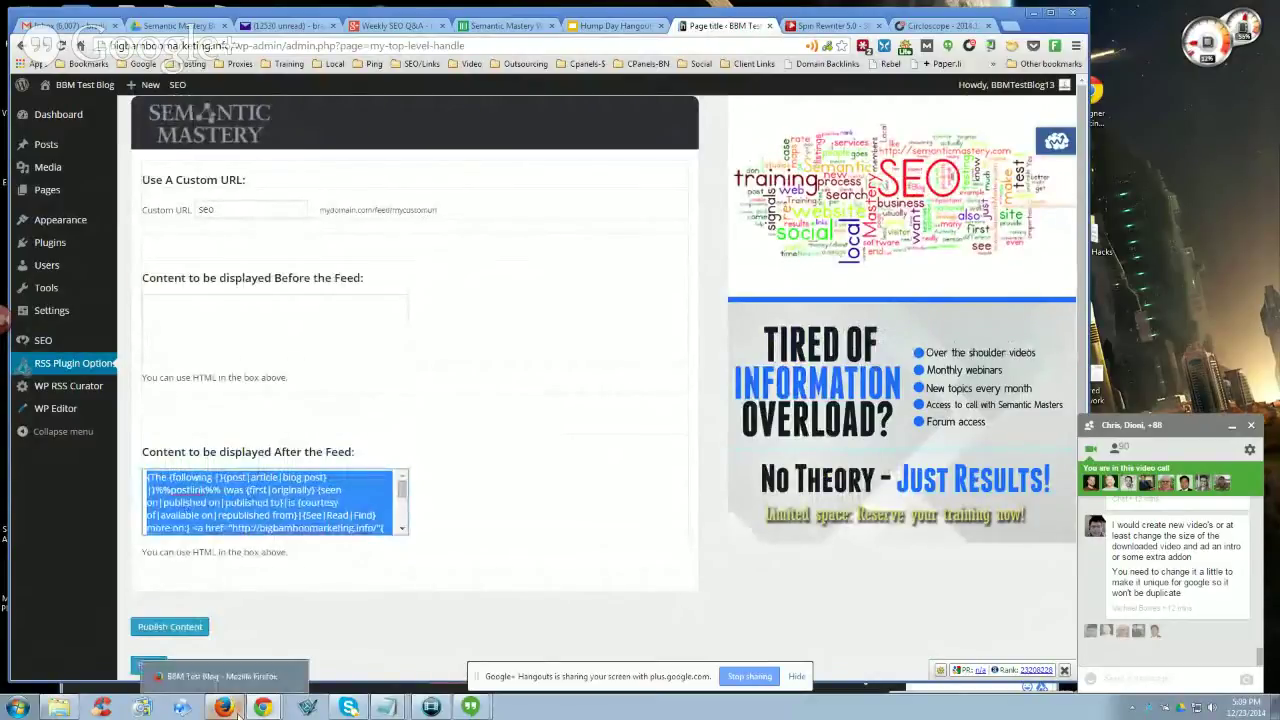
right_click(237, 713)
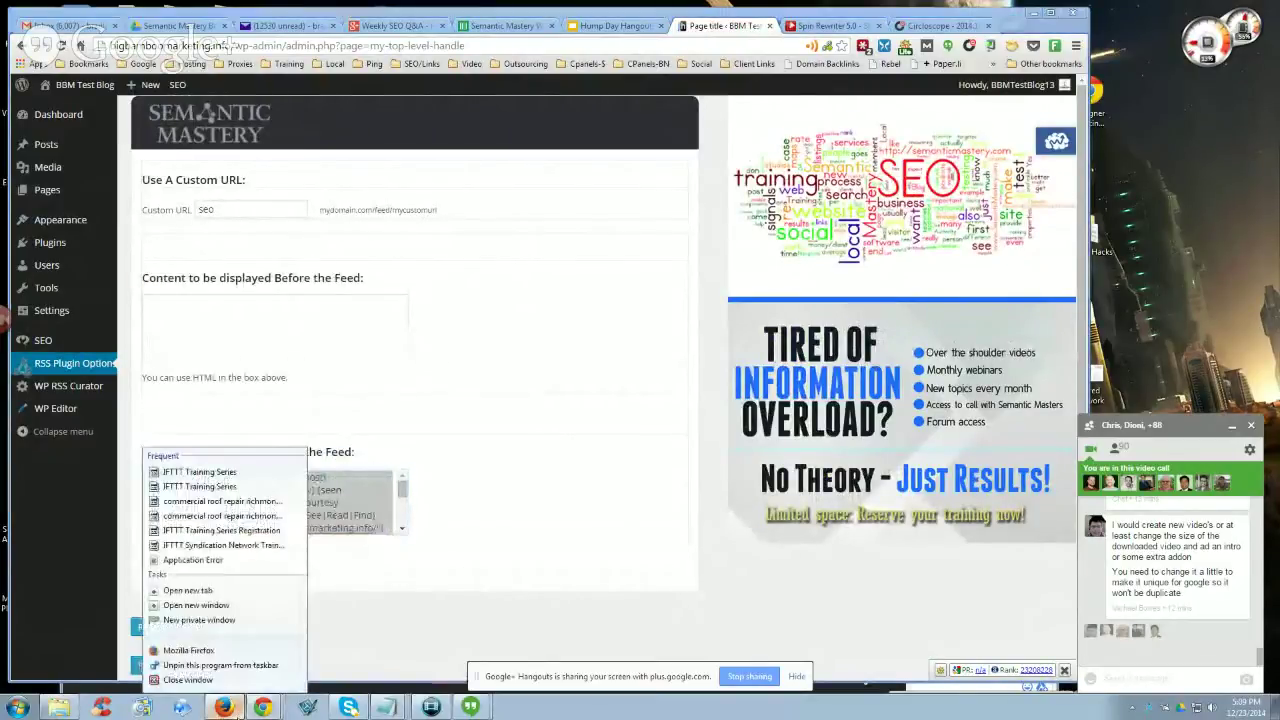
left_click(443, 594)
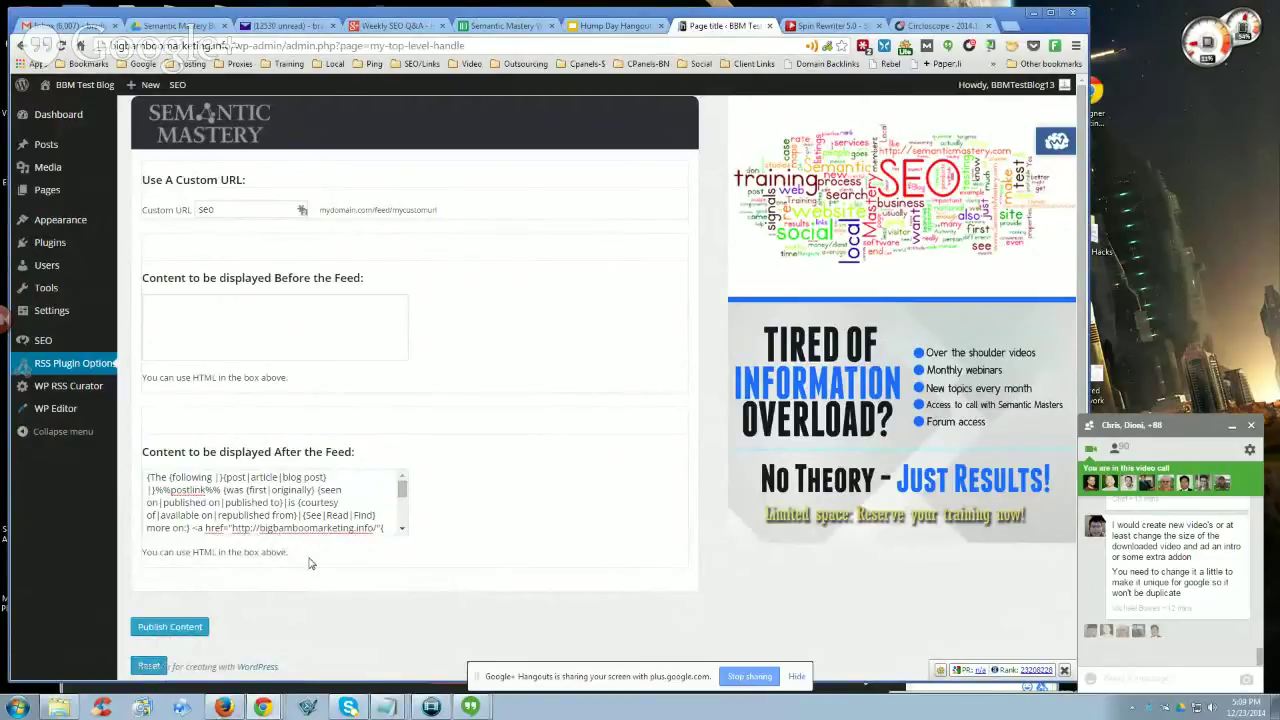
left_click(223, 707)
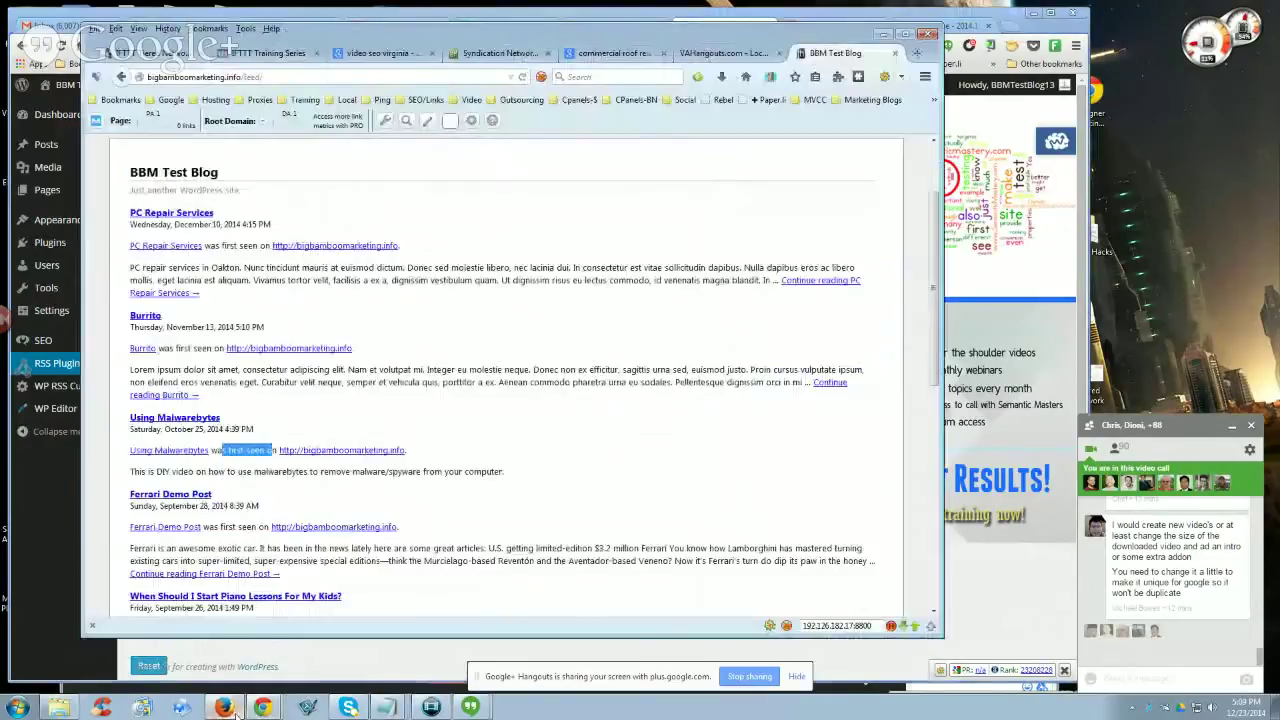
left_click(355, 76)
key("ctrl+c")
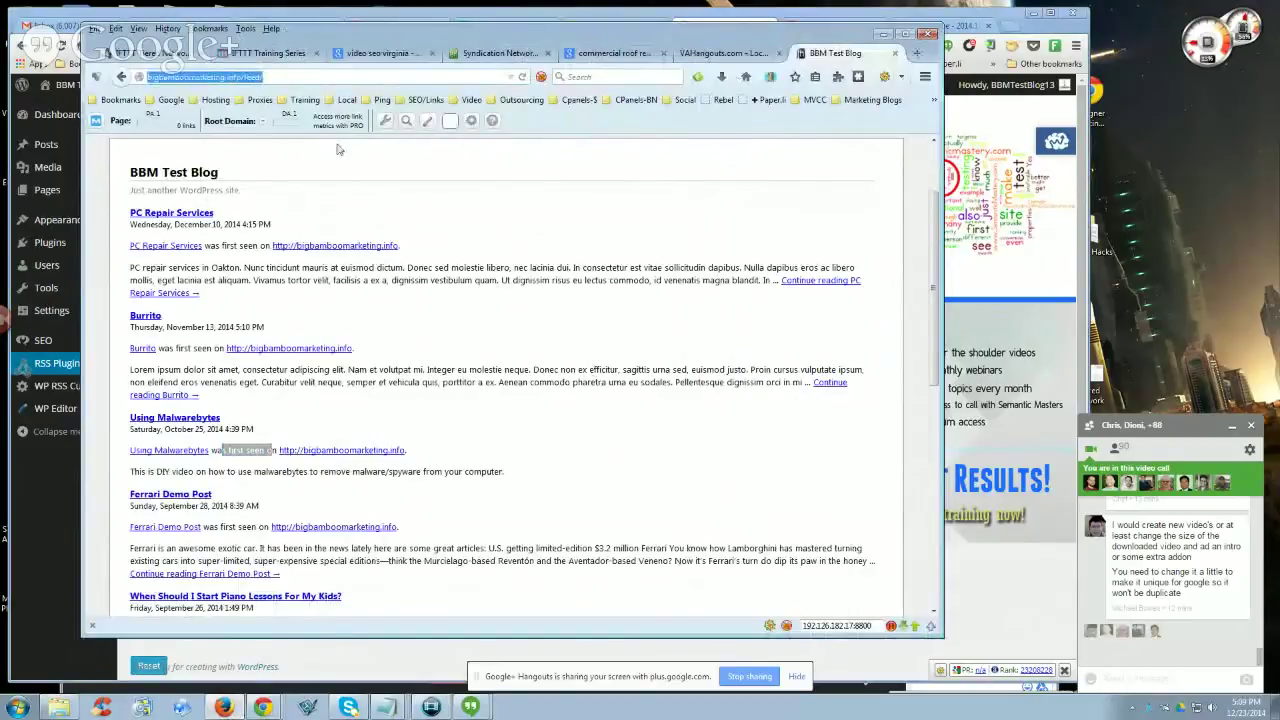
left_click(262, 707)
left_click(230, 678)
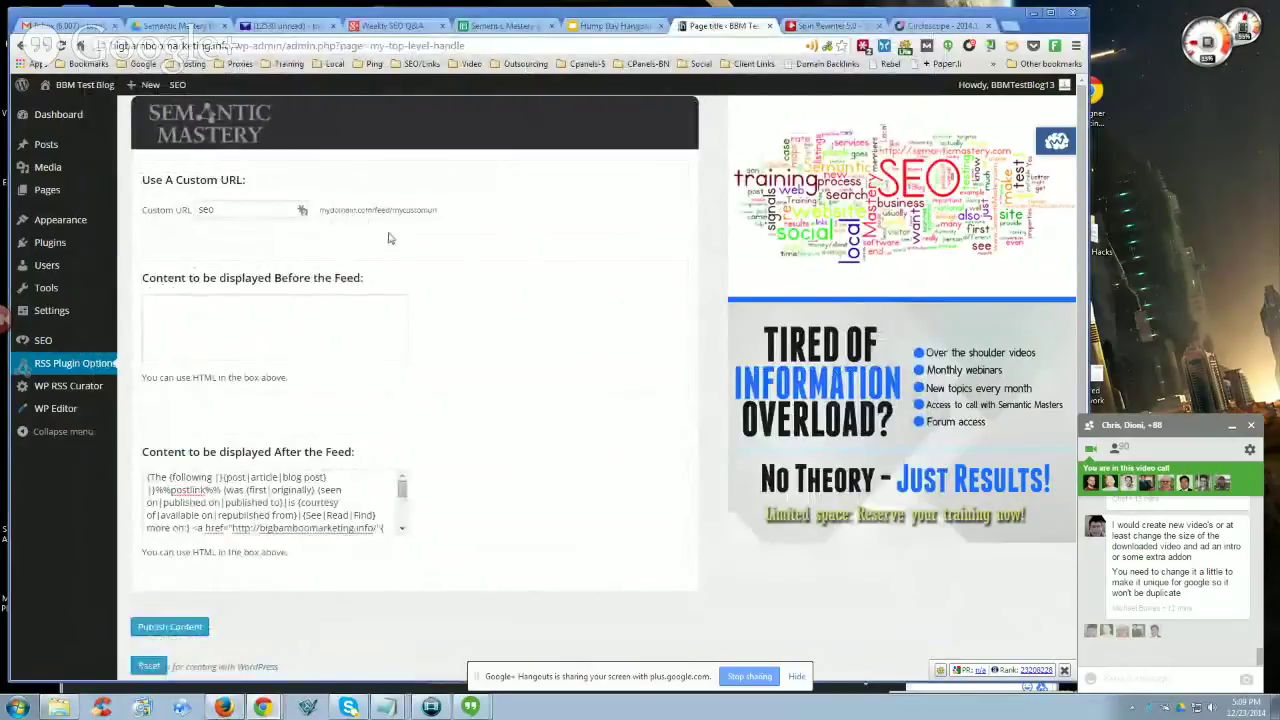
Select the custom feed name 'seo' and go back to the Firefox feed window
double_click(228, 212)
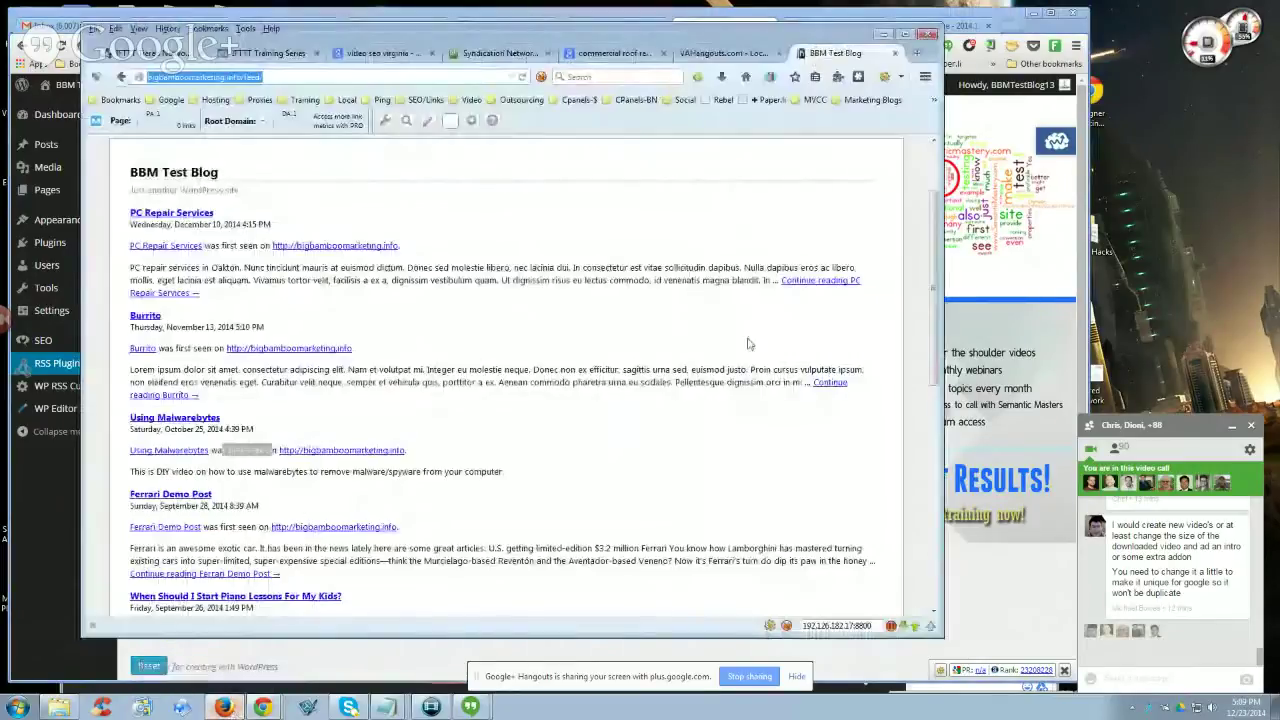
left_click(223, 677)
left_click(365, 78)
Open bigbamboomarketing.info/feed/seo in a new Firefox tab
right_click(196, 74)
left_click(225, 180)
left_click(916, 53)
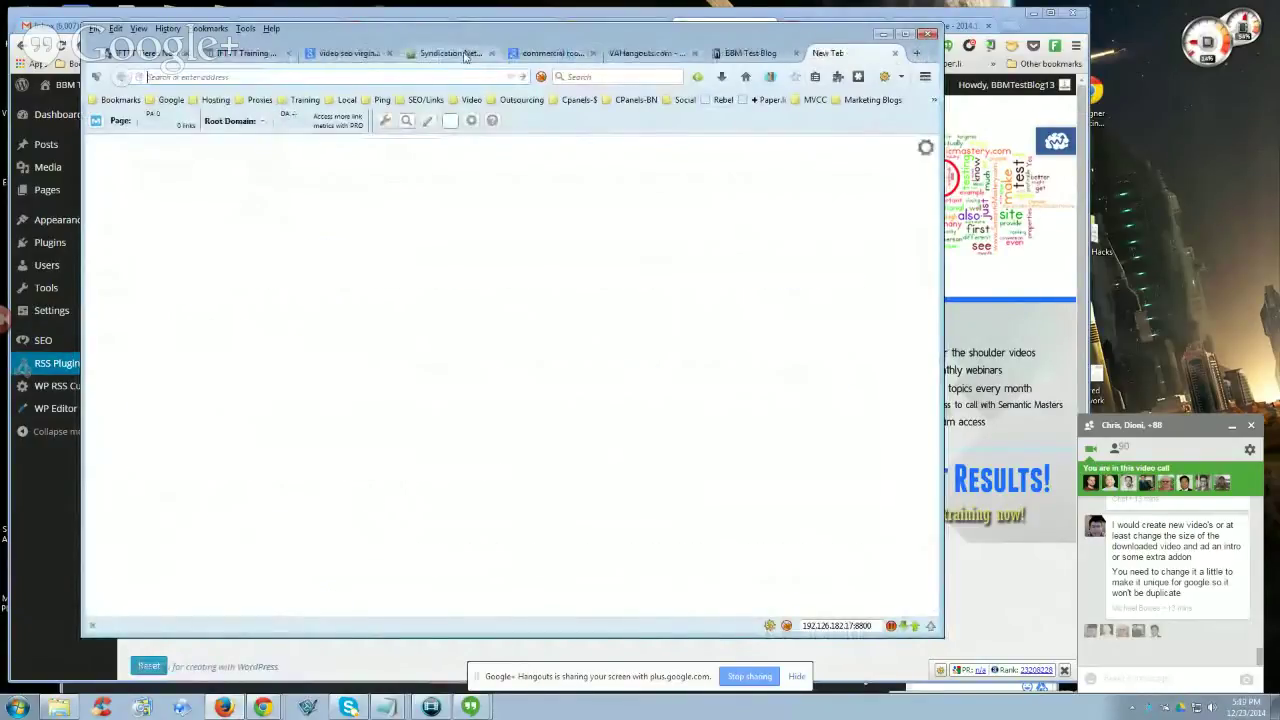
right_click(377, 78)
left_click(410, 136)
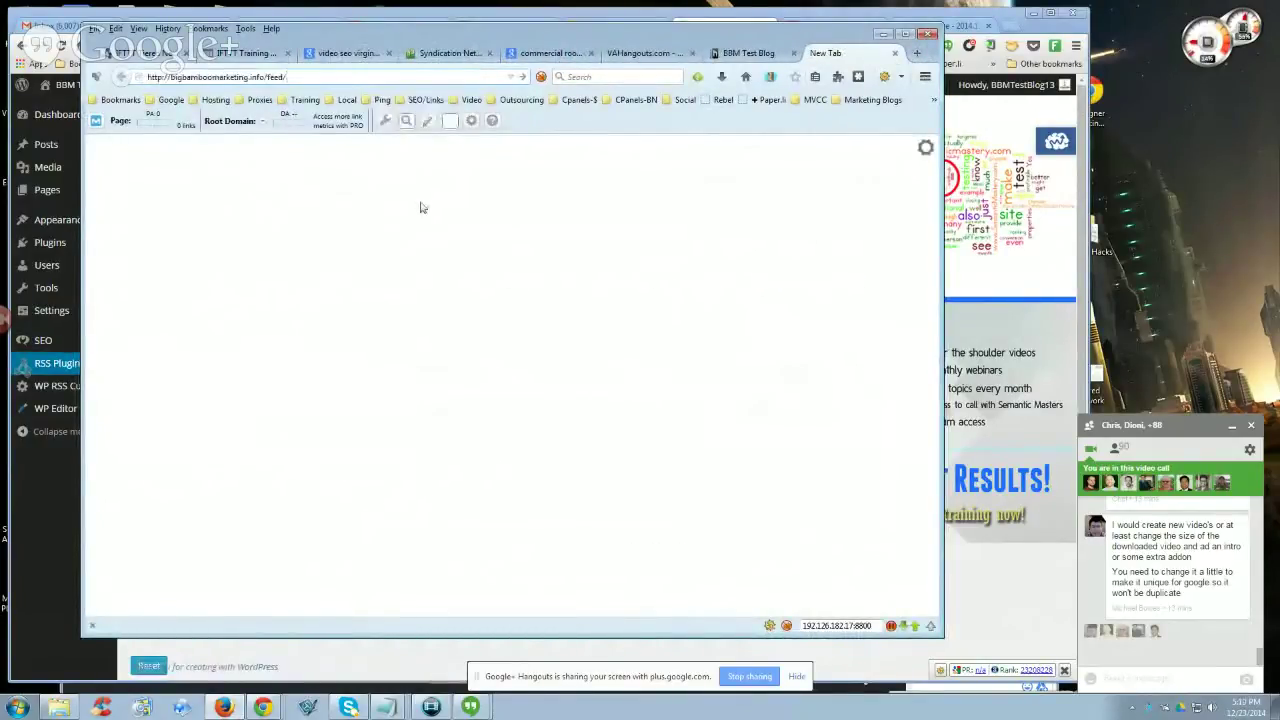
type("a")
key("Return")
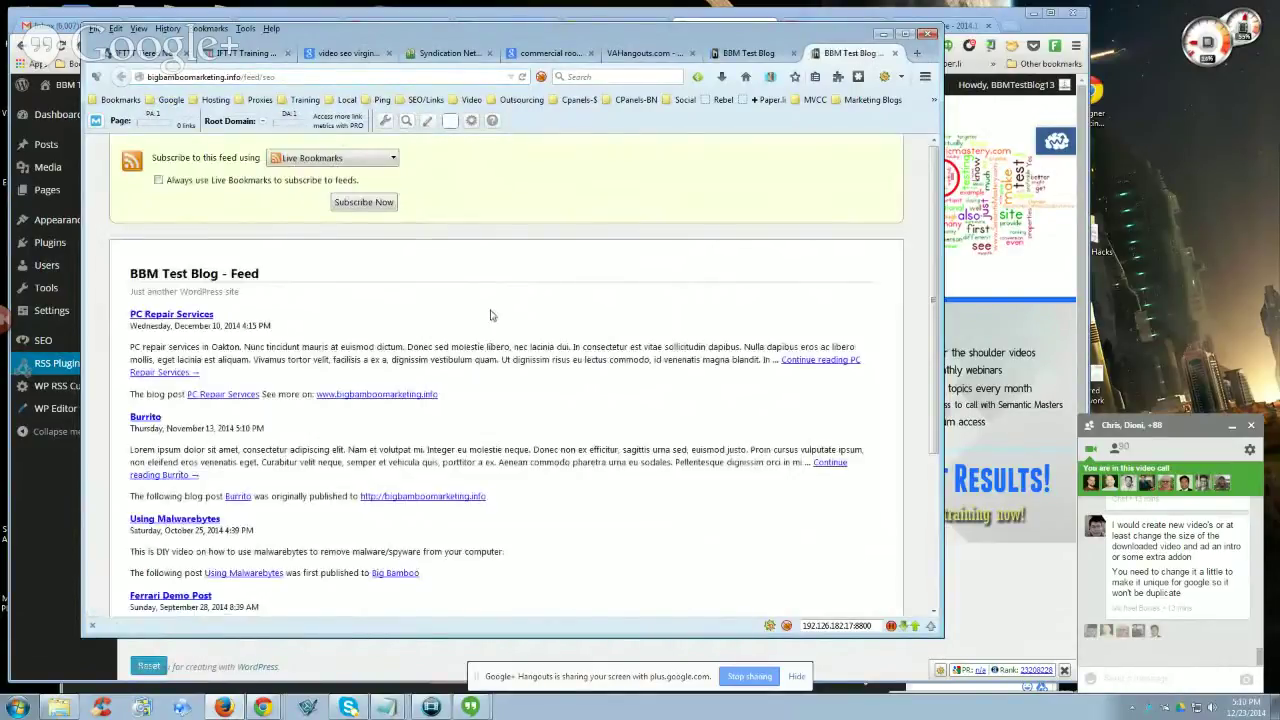
Scroll the feed and highlight the attribution wording on the Malwarebytes post
scroll(501, 397, "down", 3)
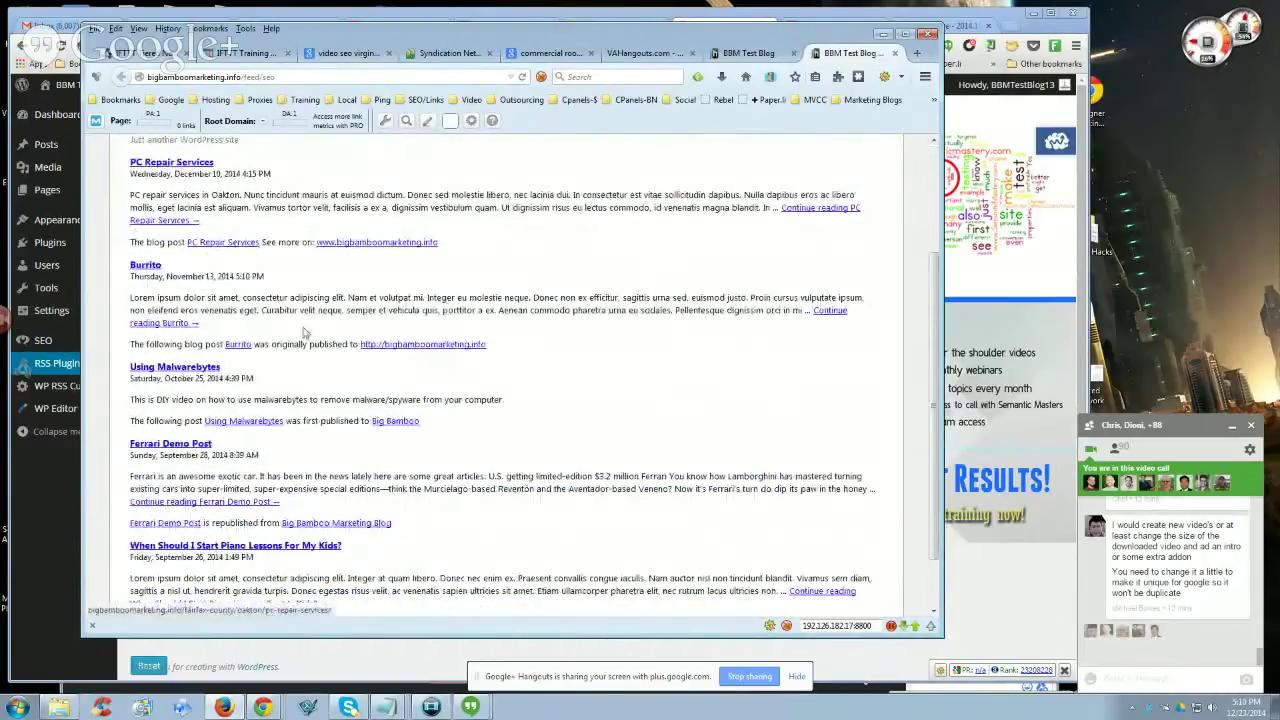
scroll(479, 366, "up", 1)
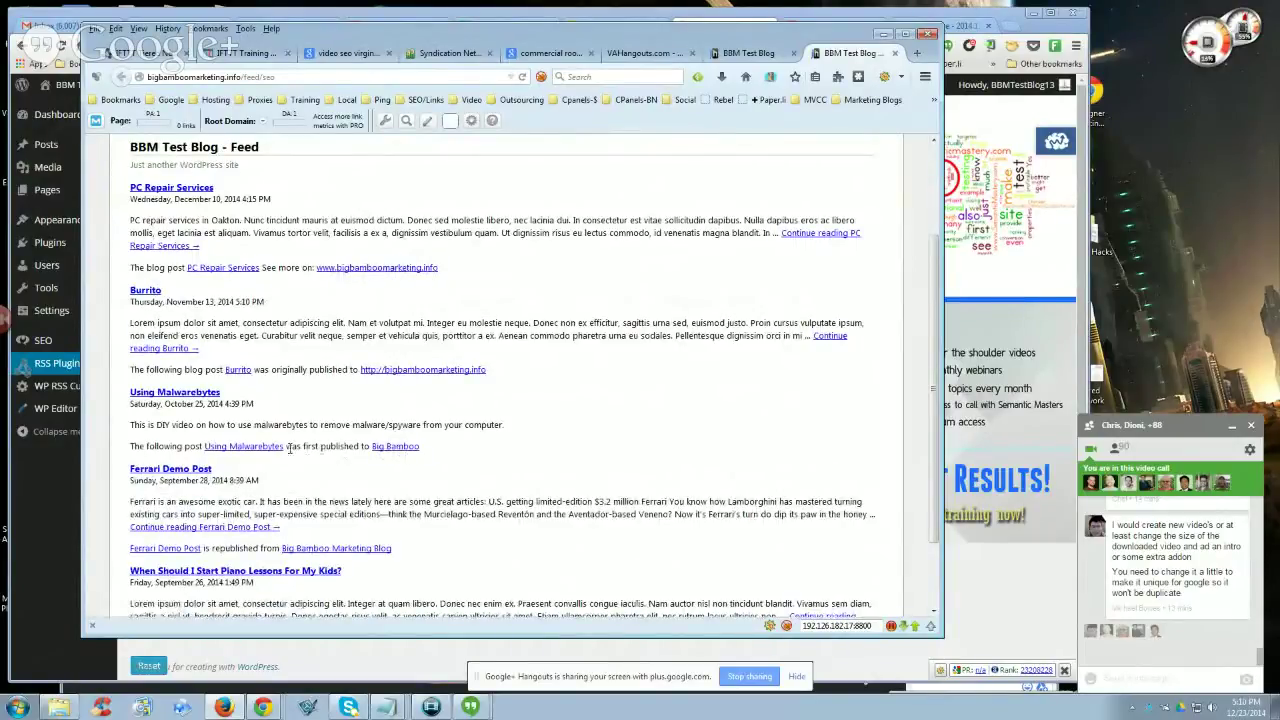
left_click_drag(288, 447, 368, 447)
left_click_drag(145, 447, 201, 447)
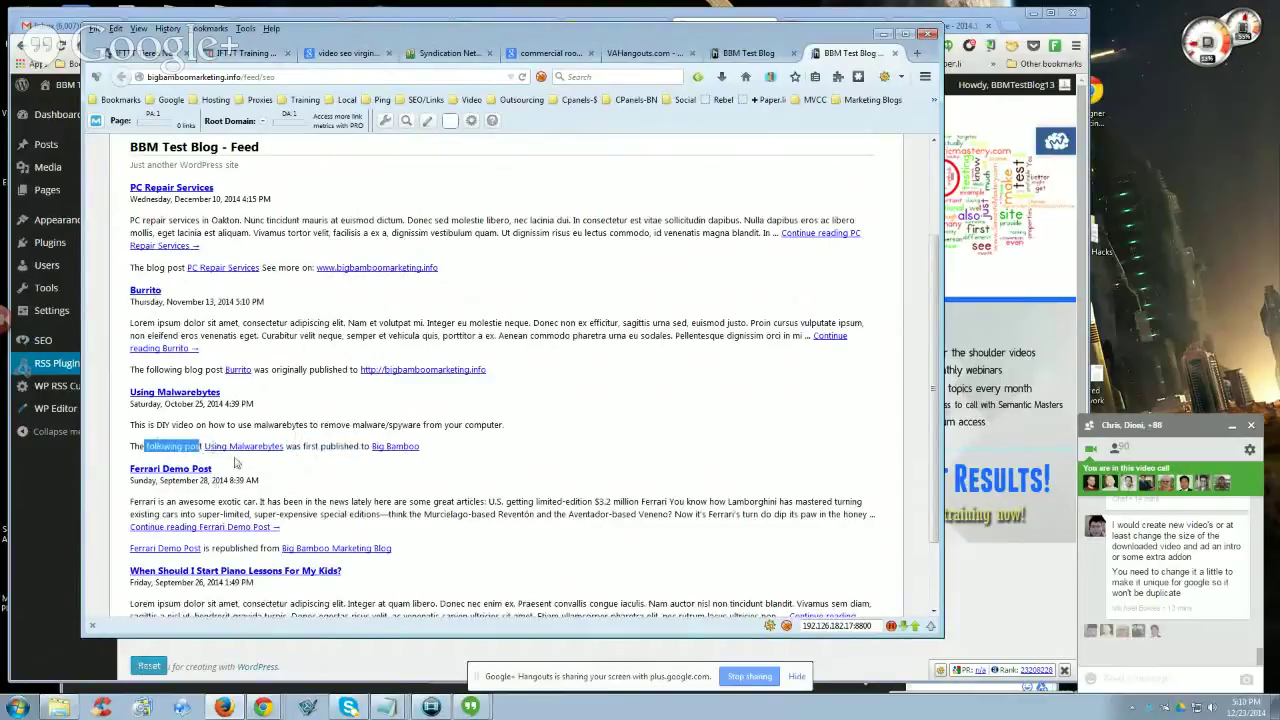
left_click(161, 445)
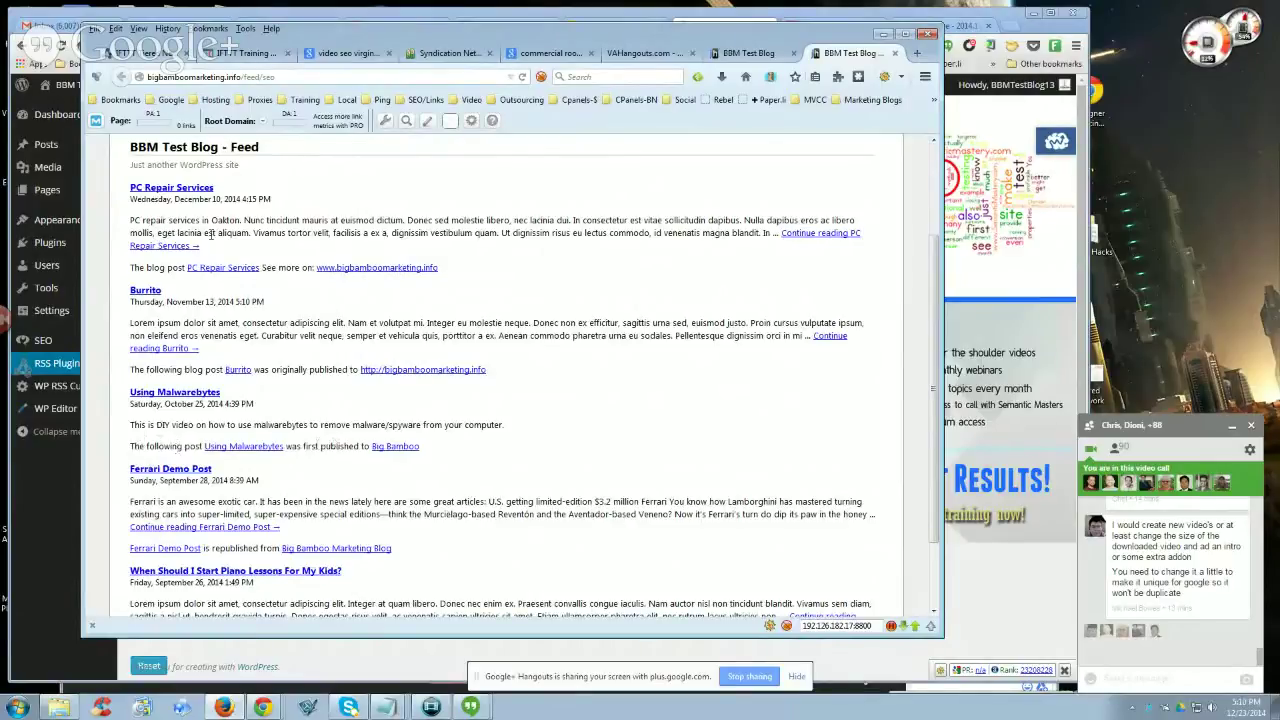
Reload /feed/seo nine times, comparing the newly spun attribution lines under each post
scroll(210, 234, "up", 3)
scroll(531, 303, "down", 2)
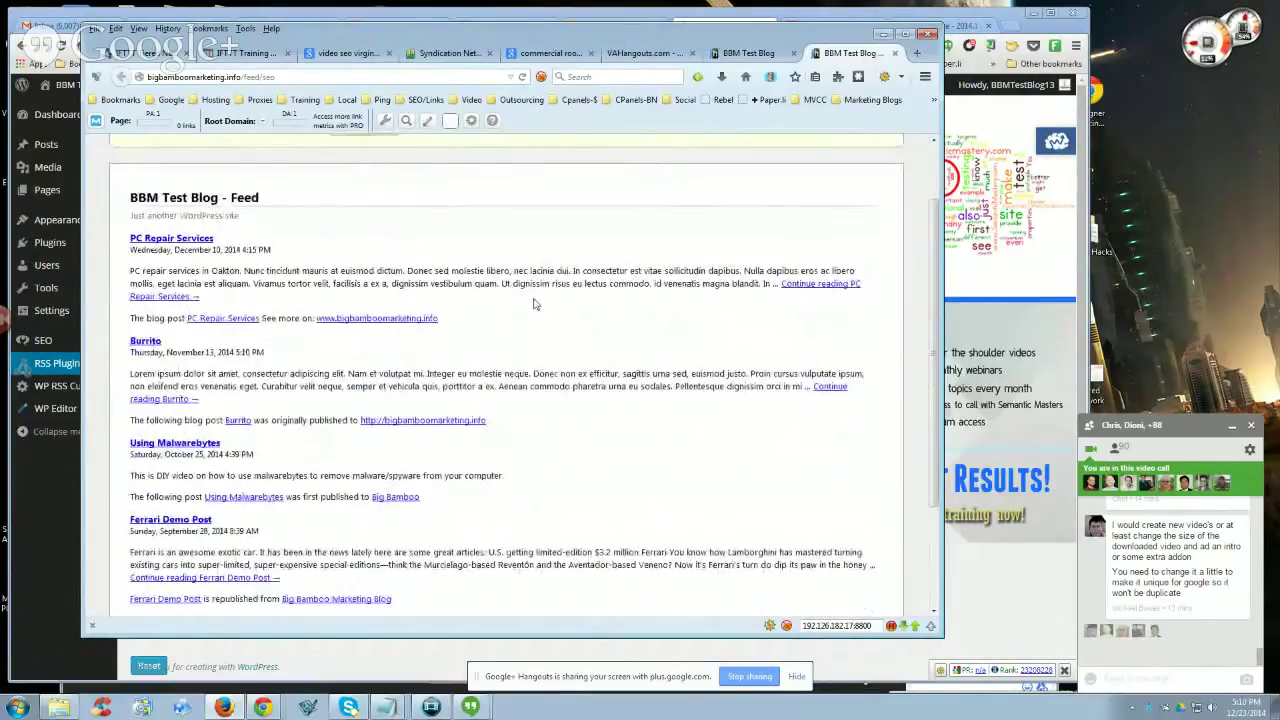
key("F5")
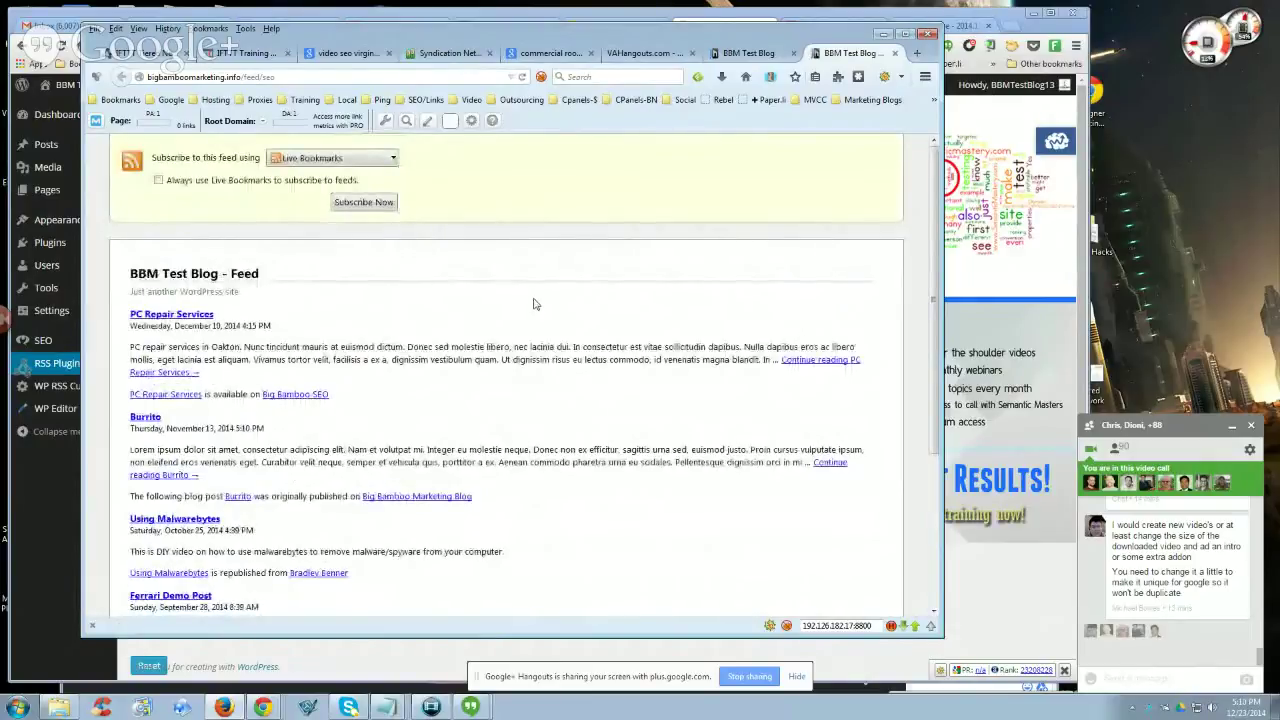
key("F5")
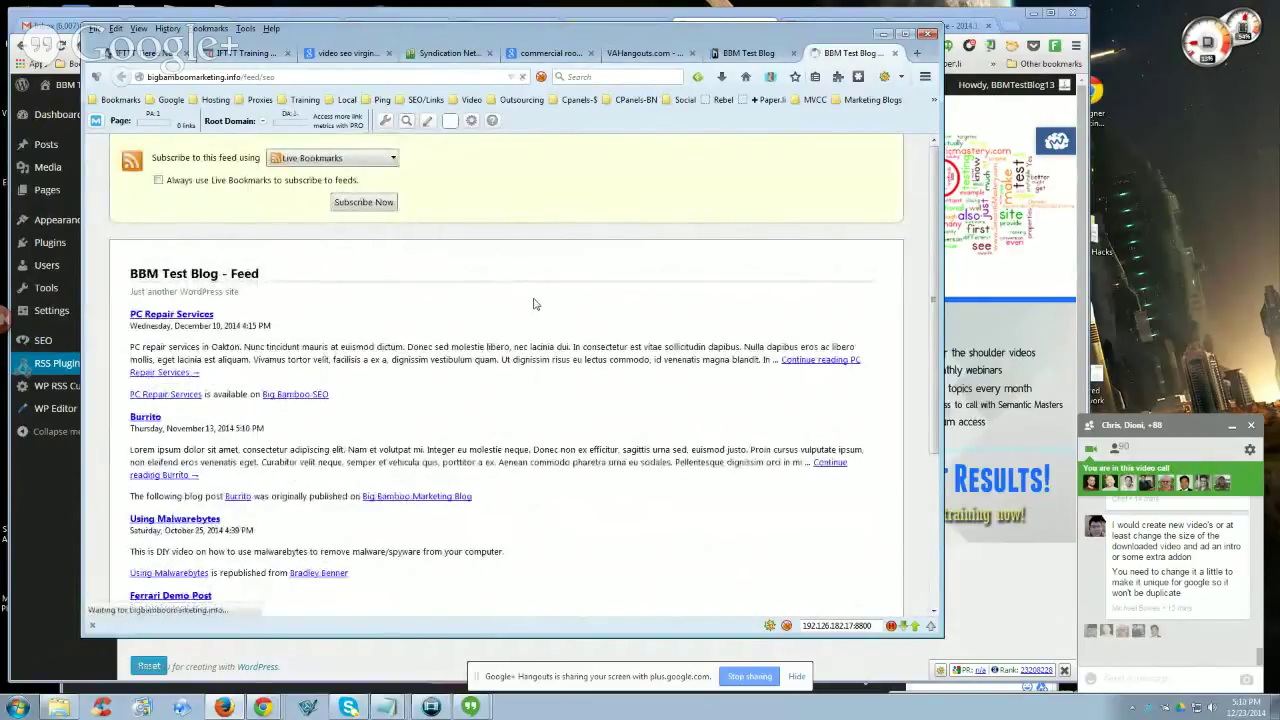
key("F5")
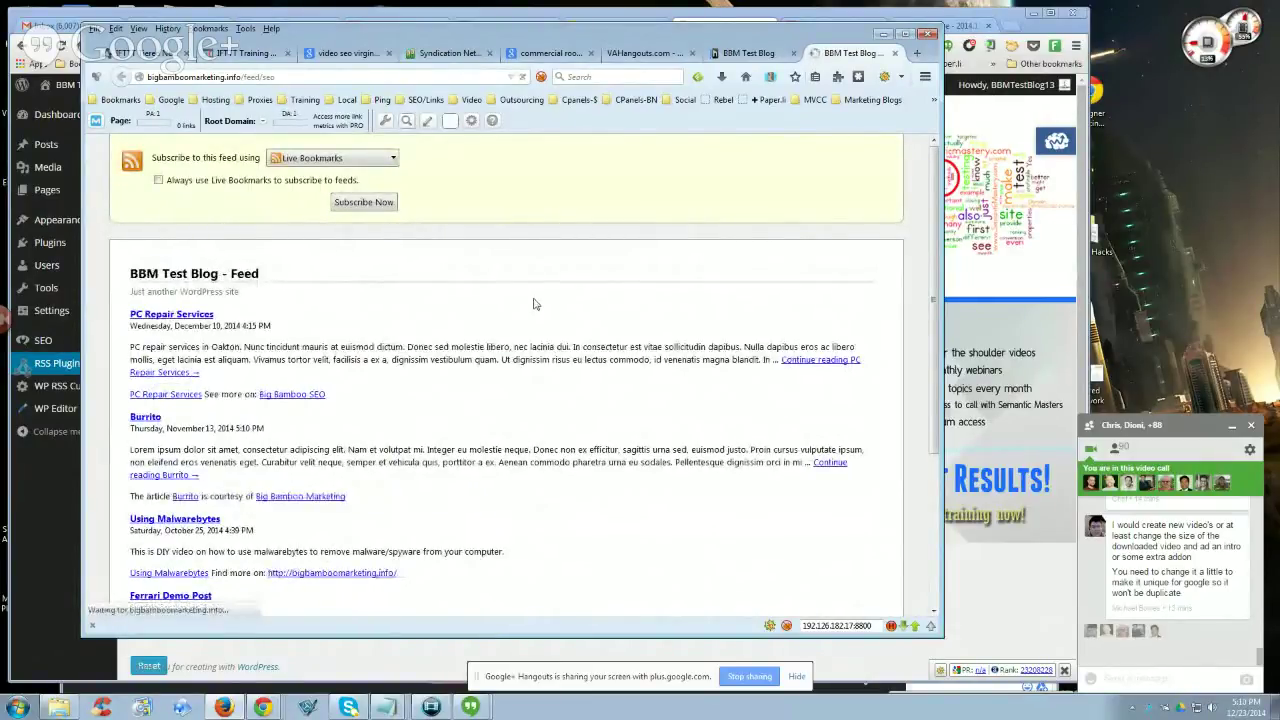
key("F5")
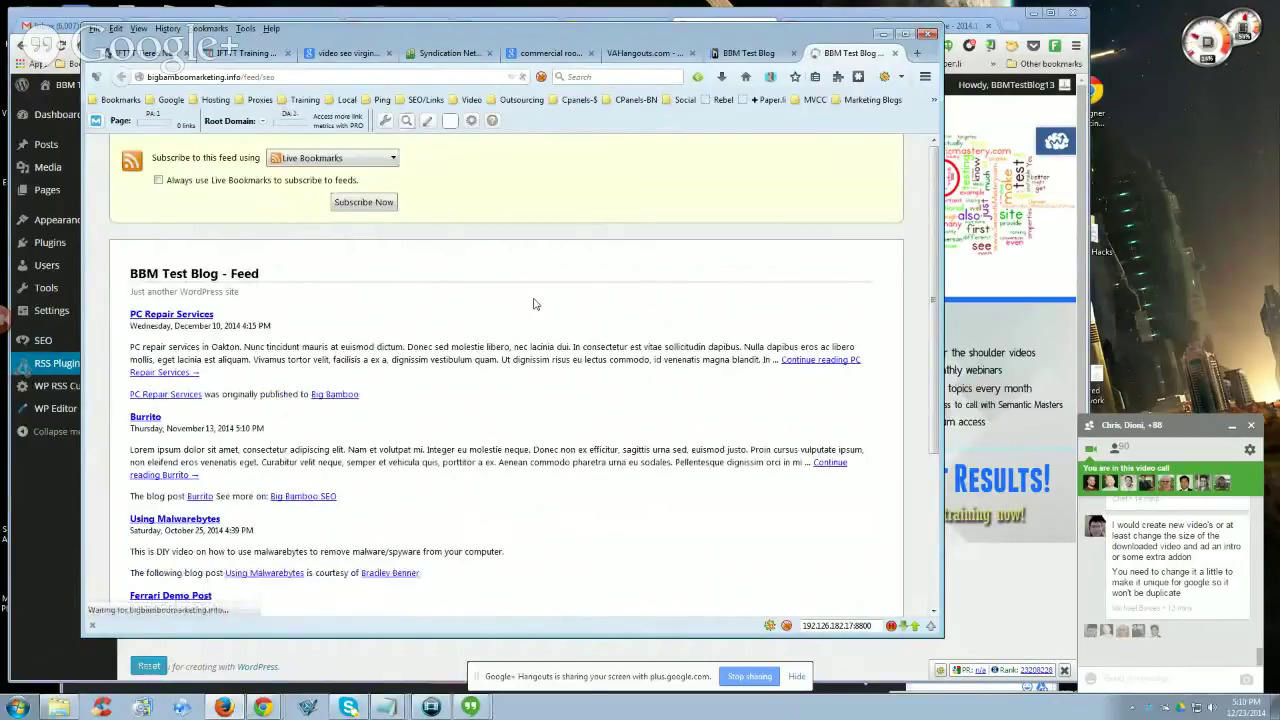
key("F5")
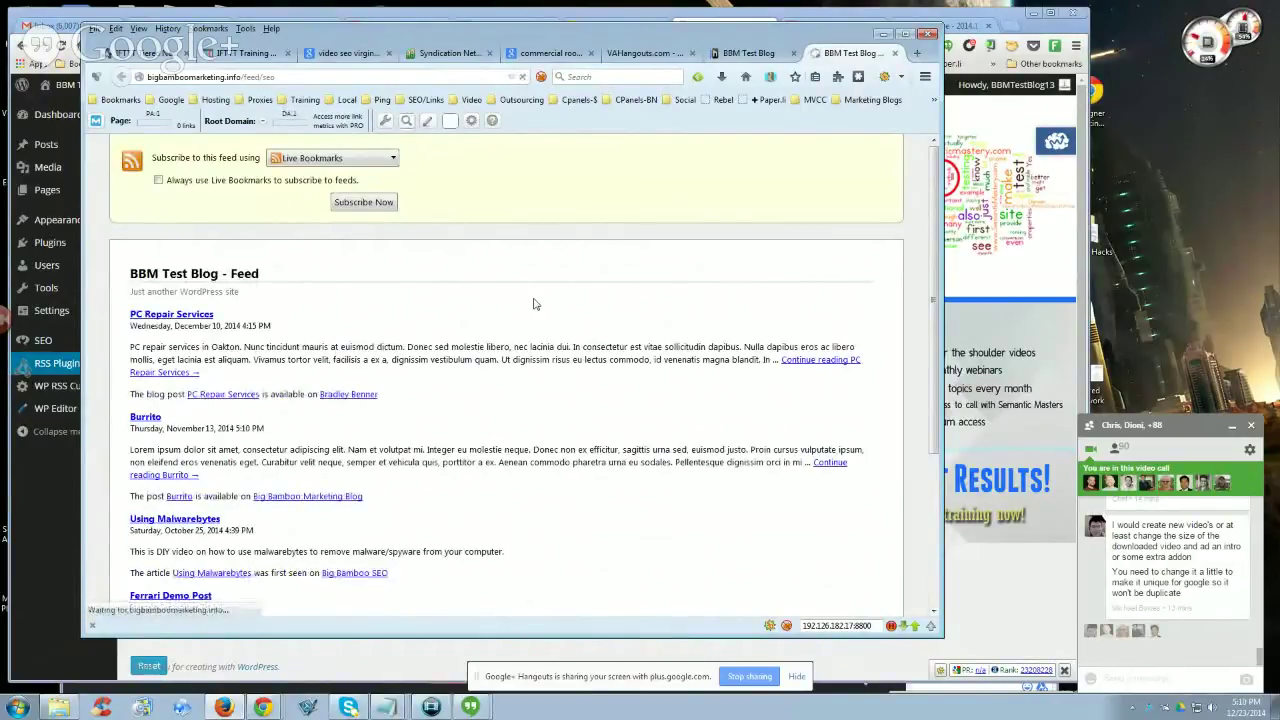
key("F5")
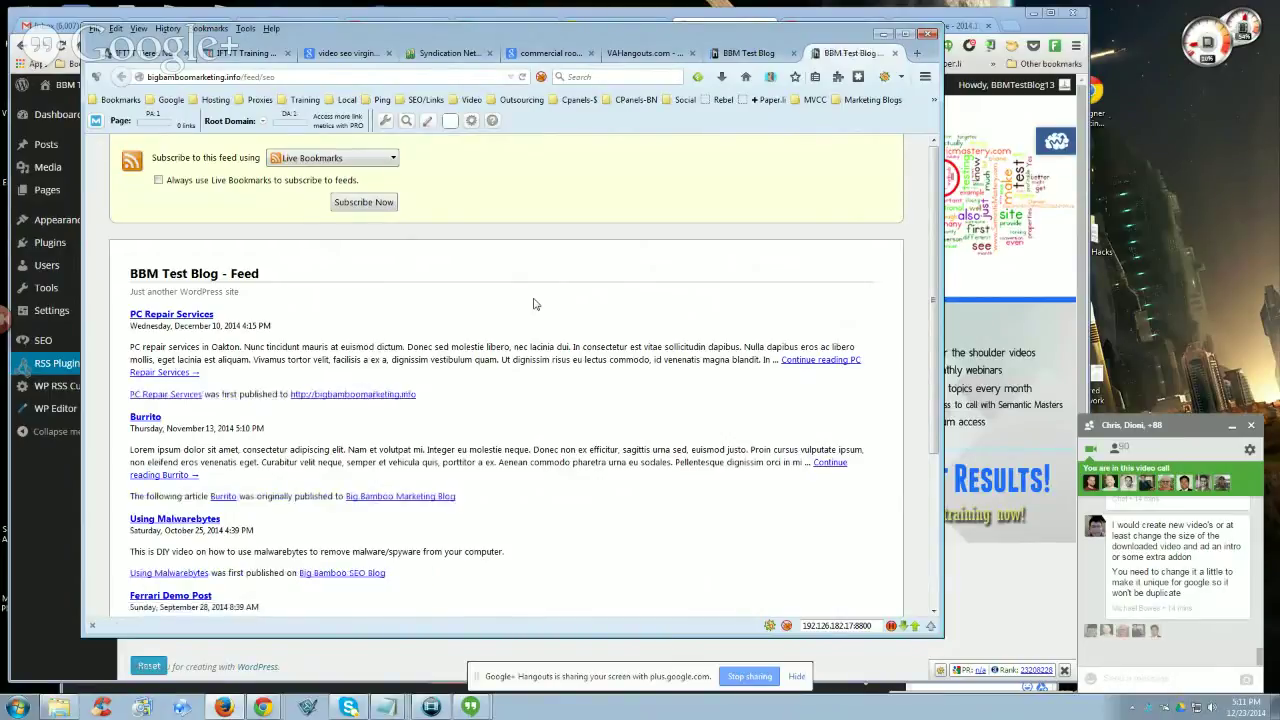
key("F5")
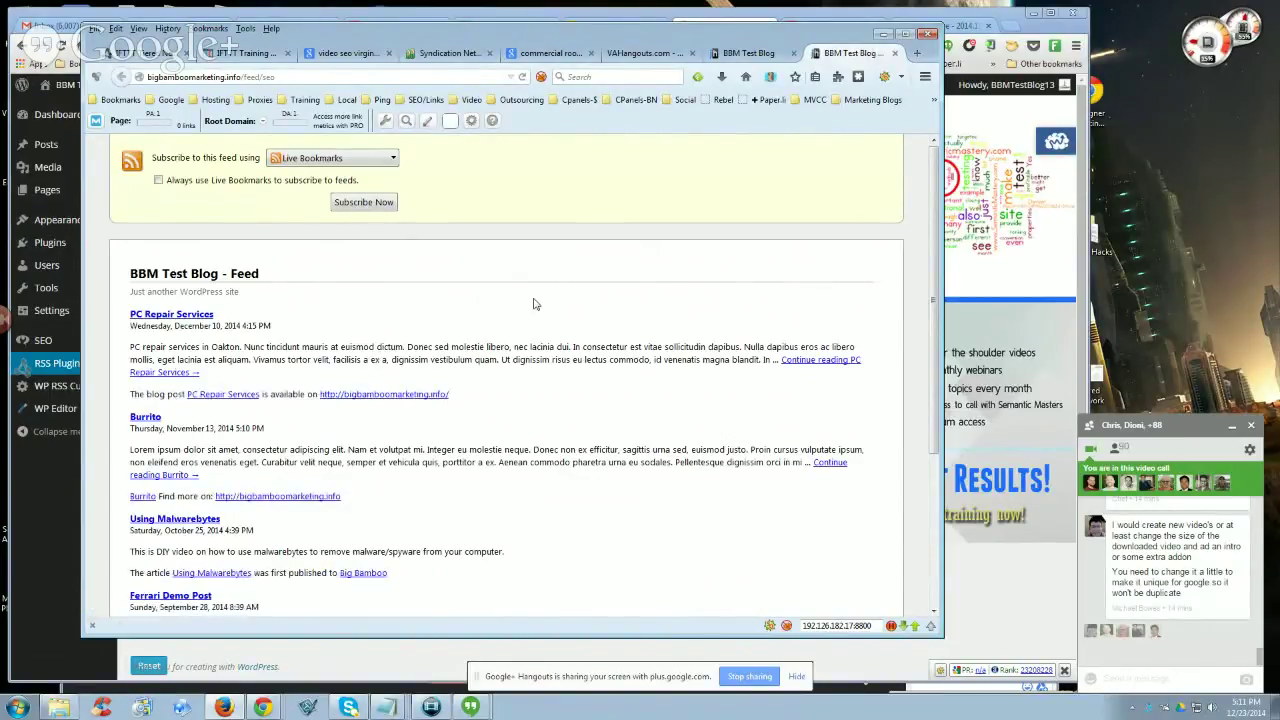
key("F5")
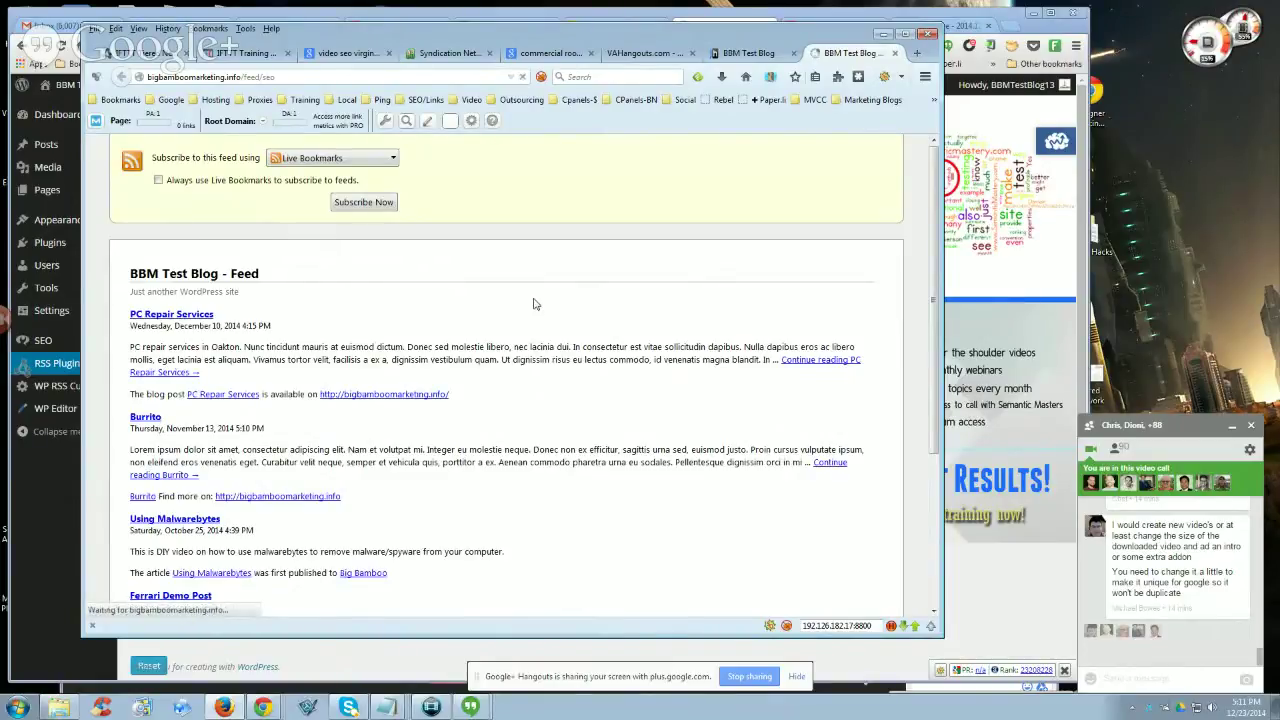
key("F5")
key("F5")
scroll(467, 353, "down", 2)
scroll(467, 353, "up", 1)
Copy the first 'Always with POSTLINK' spintax block from Notepad and return to the RSS plugin settings
mouse_move(386, 707)
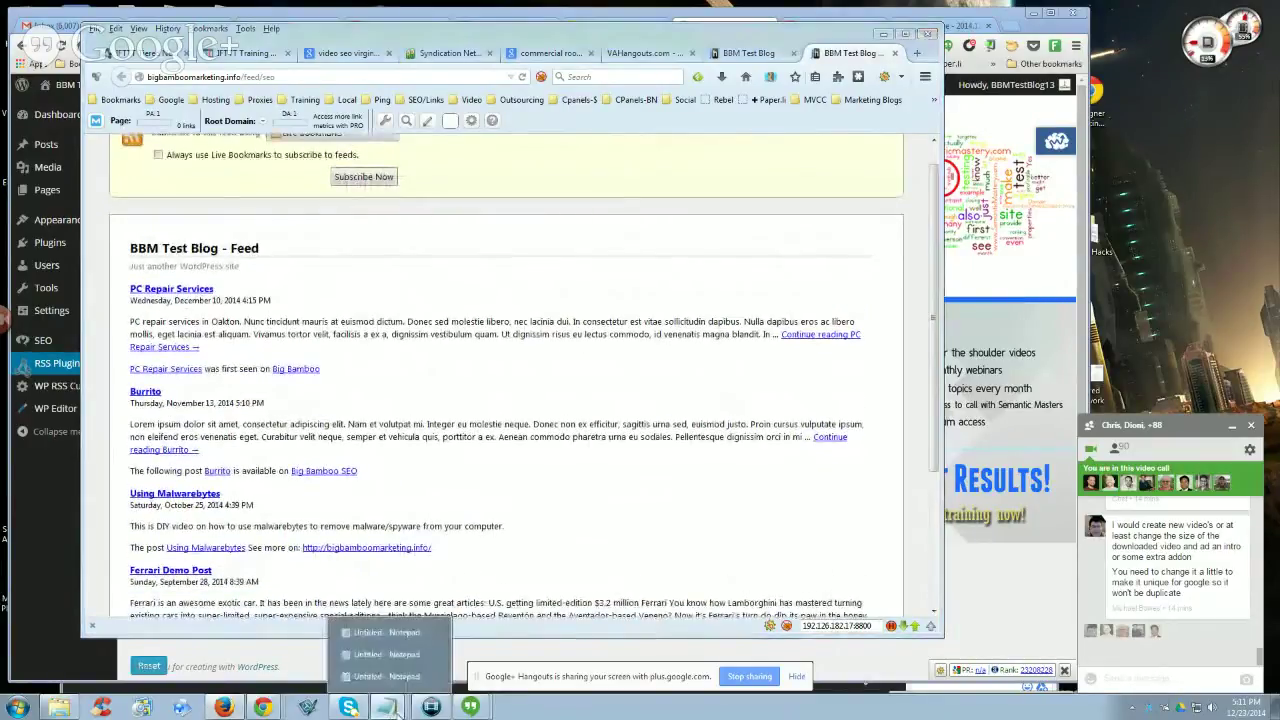
left_click(398, 633)
mouse_move(386, 707)
left_click(389, 645)
scroll(892, 517, "down", 5)
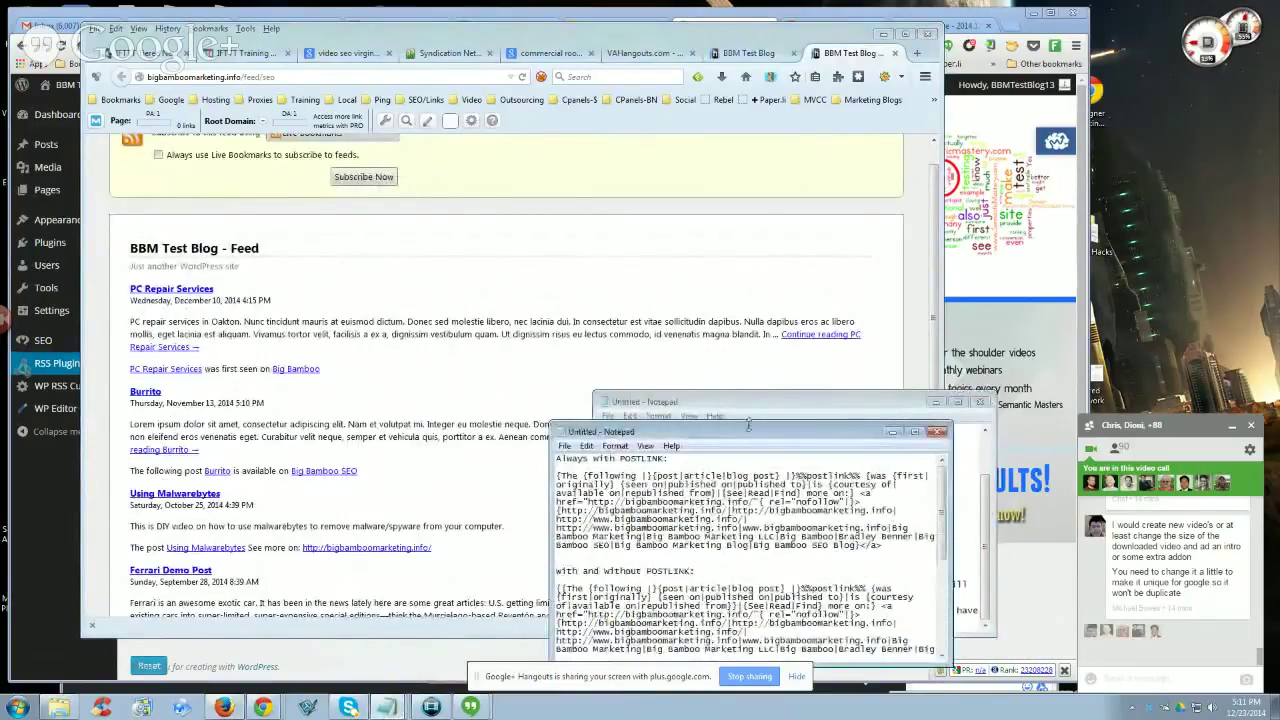
left_click_drag(740, 432, 730, 394)
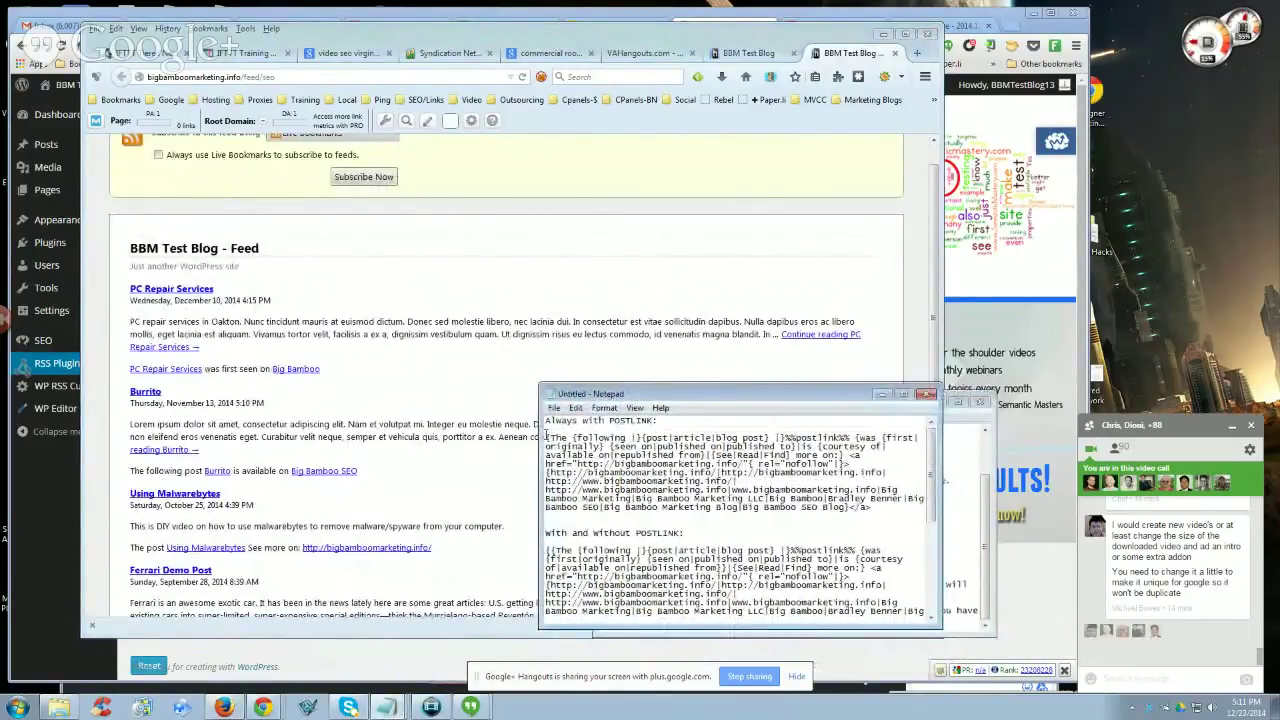
left_click_drag(546, 436, 874, 510)
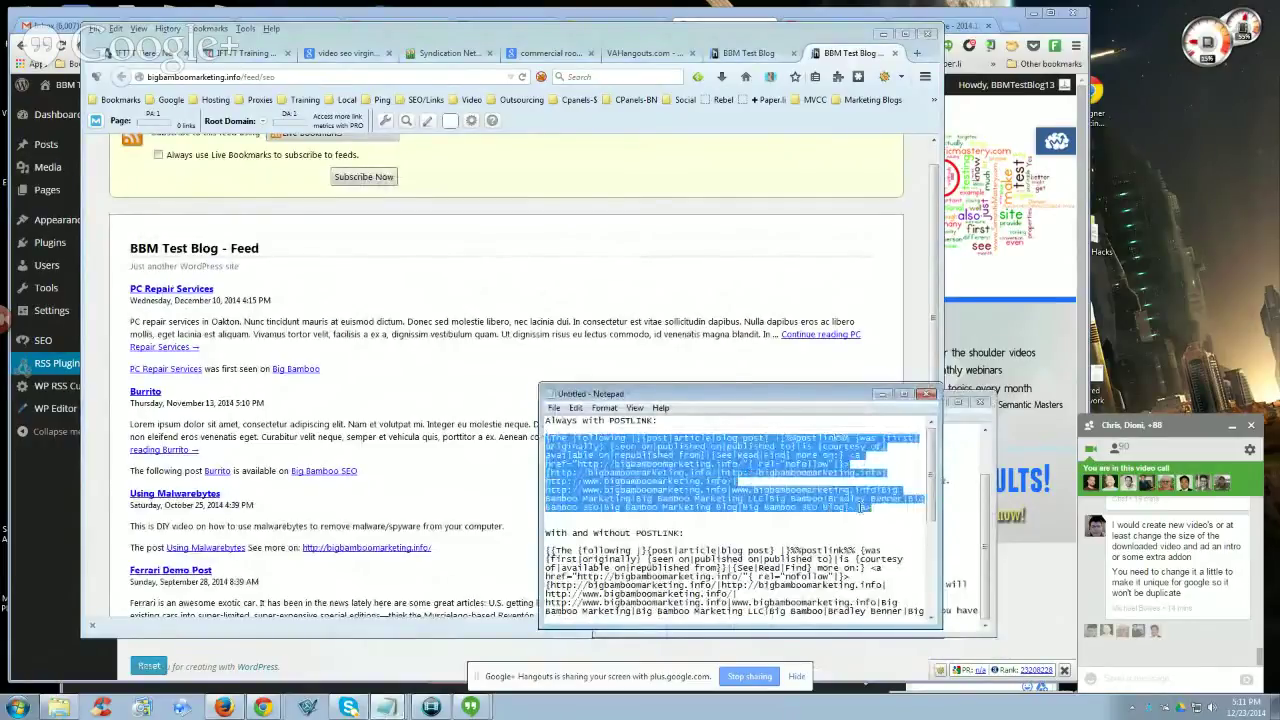
right_click(860, 508)
left_click(890, 553)
left_click_drag(743, 403, 1003, 291)
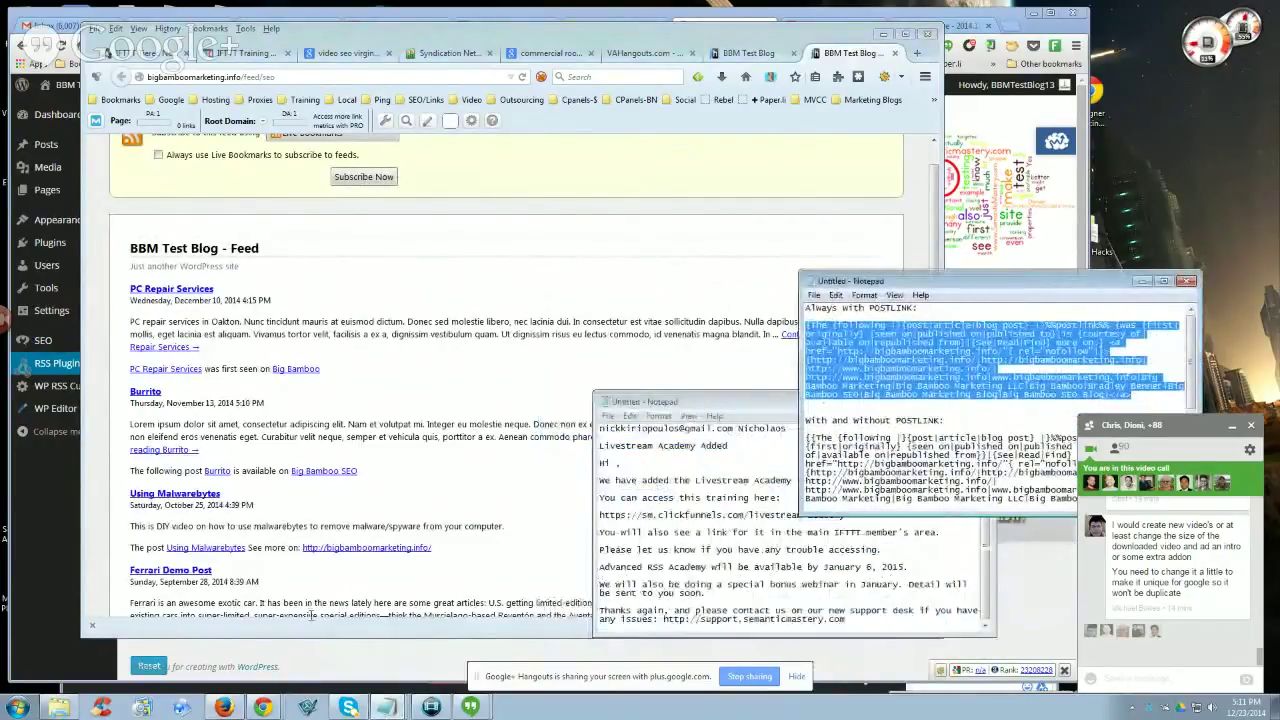
left_click(262, 656)
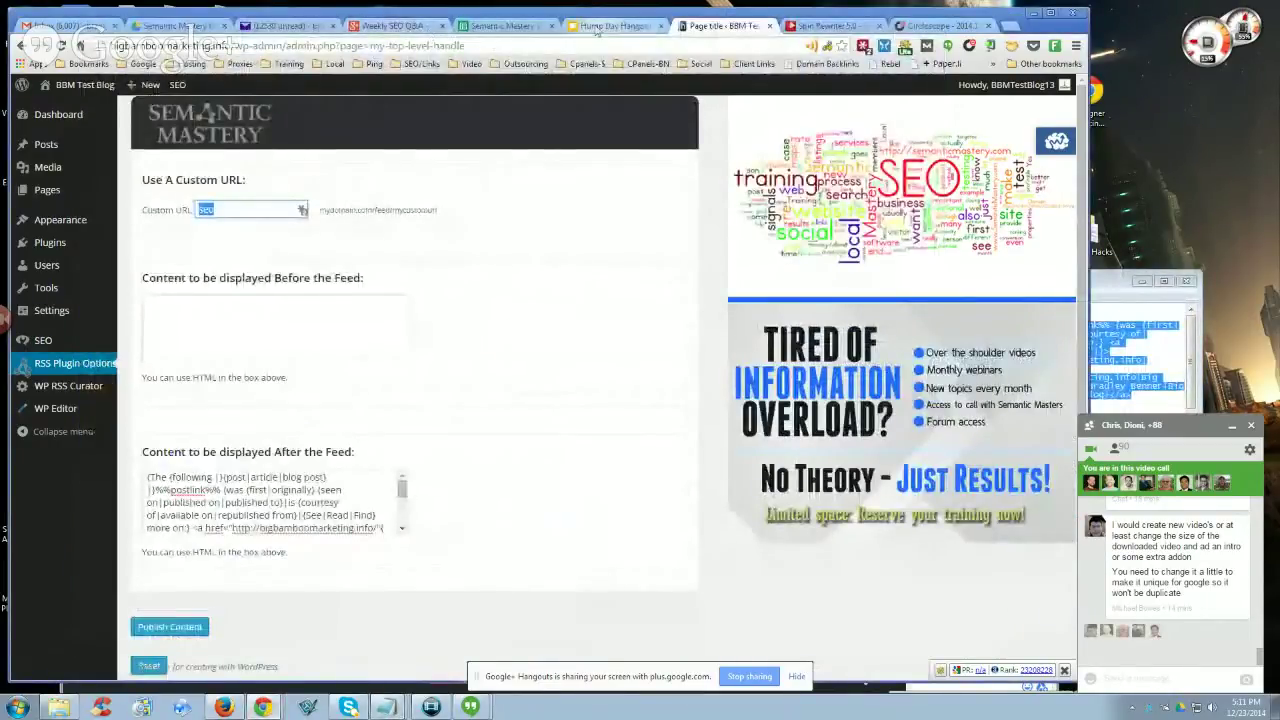
Paste and share the spintax snippet as a post on the Weekly SEO Q&A event page
left_click(605, 26)
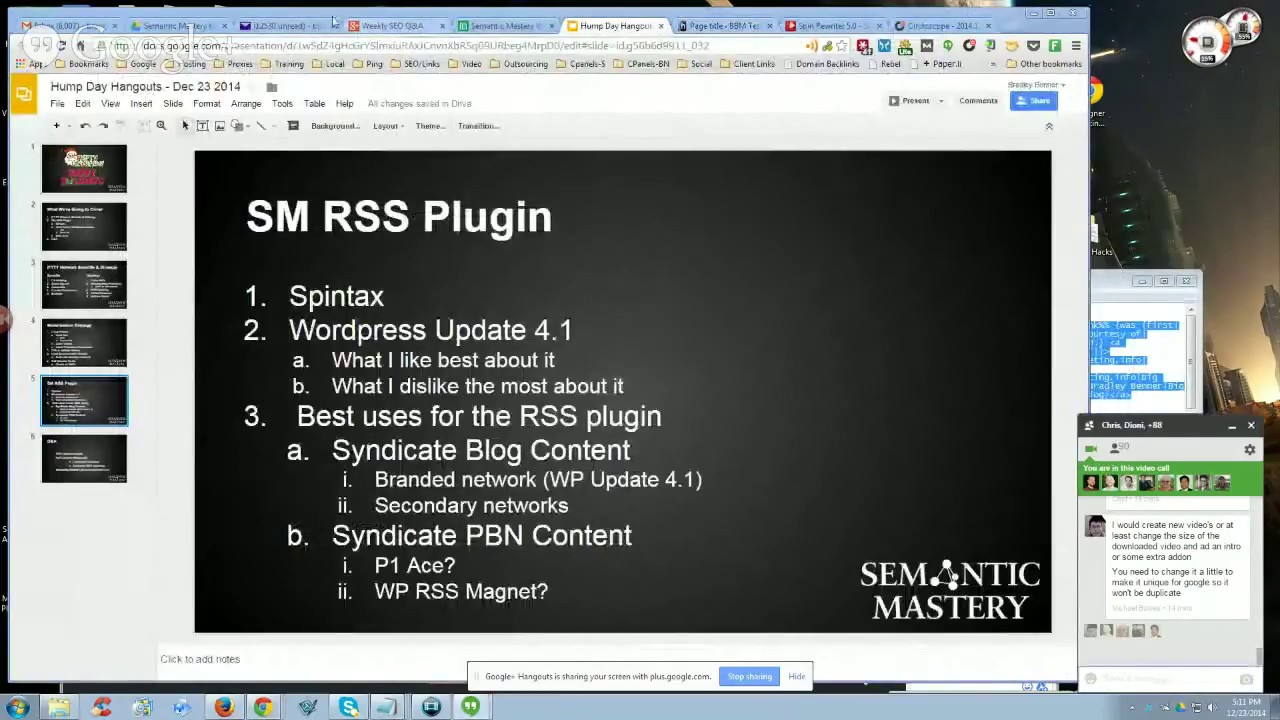
left_click(366, 26)
left_click(206, 377)
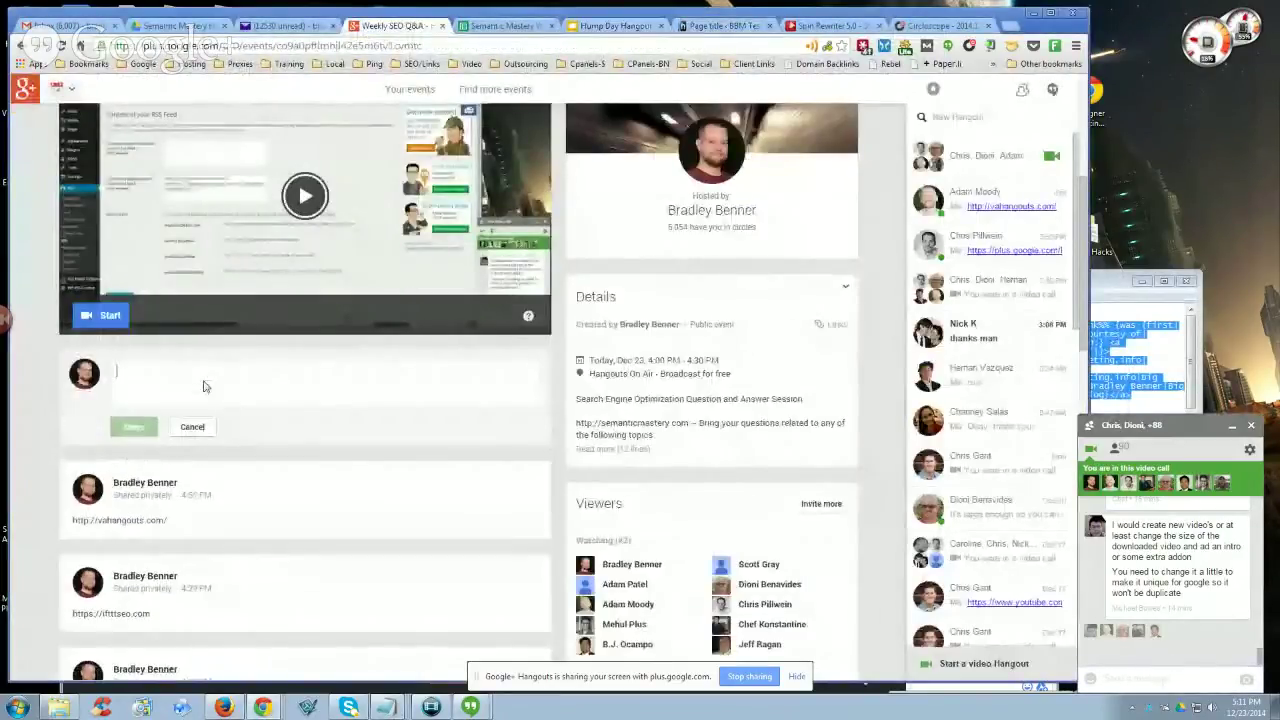
key("ctrl+v")
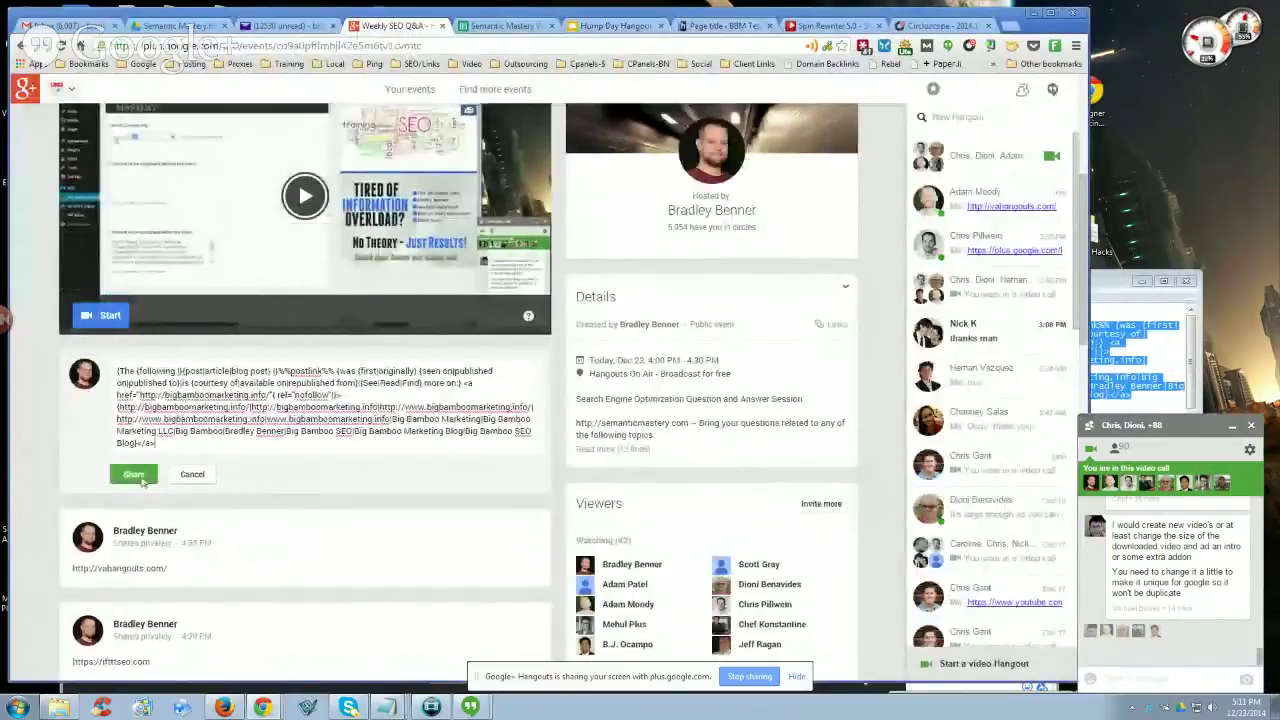
left_click(135, 475)
scroll(388, 492, "down", 2)
scroll(316, 346, "up", 2)
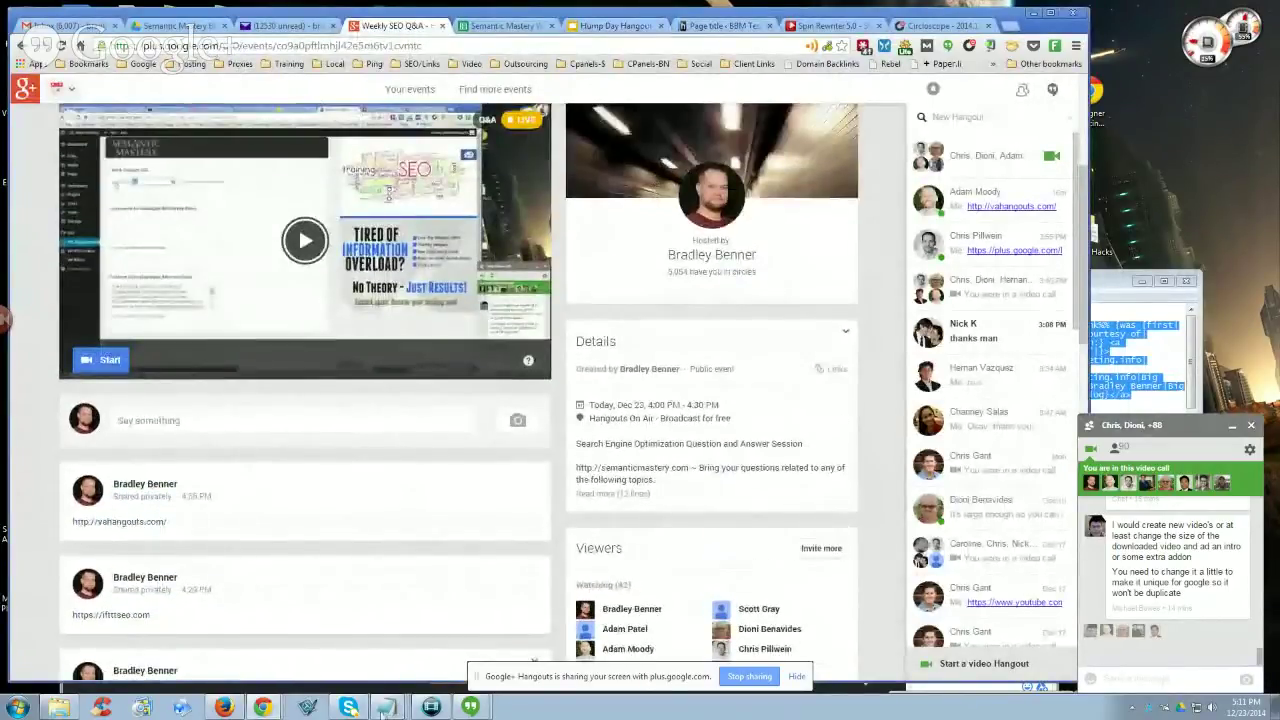
Copy the 'with and without POSTLINK' template from Notepad, then bring the event page forward
mouse_move(386, 707)
left_click(390, 678)
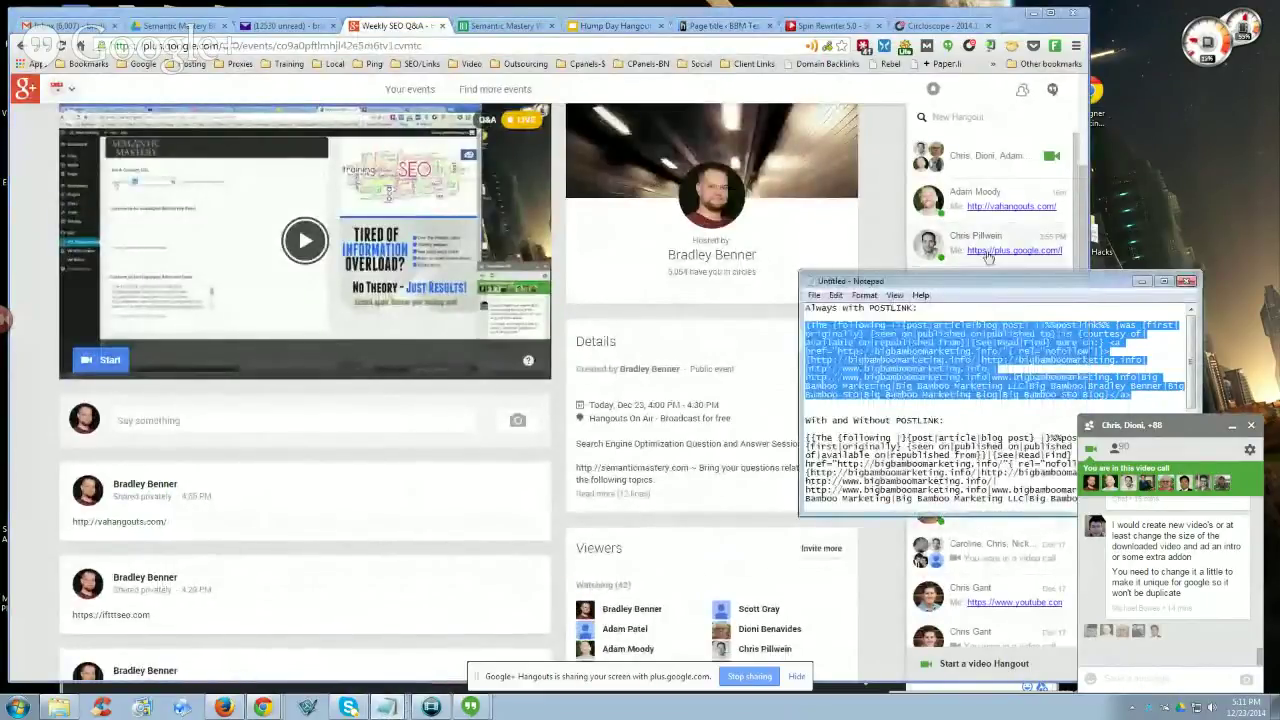
left_click_drag(930, 283, 806, 270)
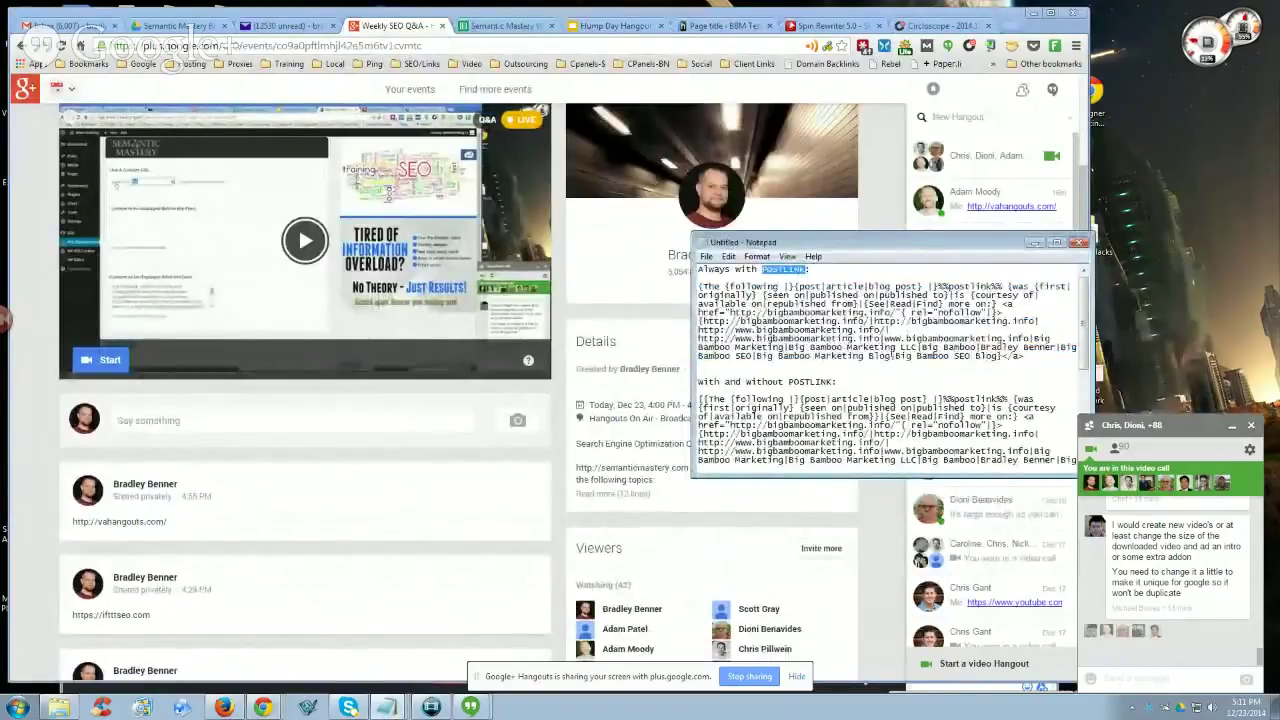
scroll(888, 365, "down", 3)
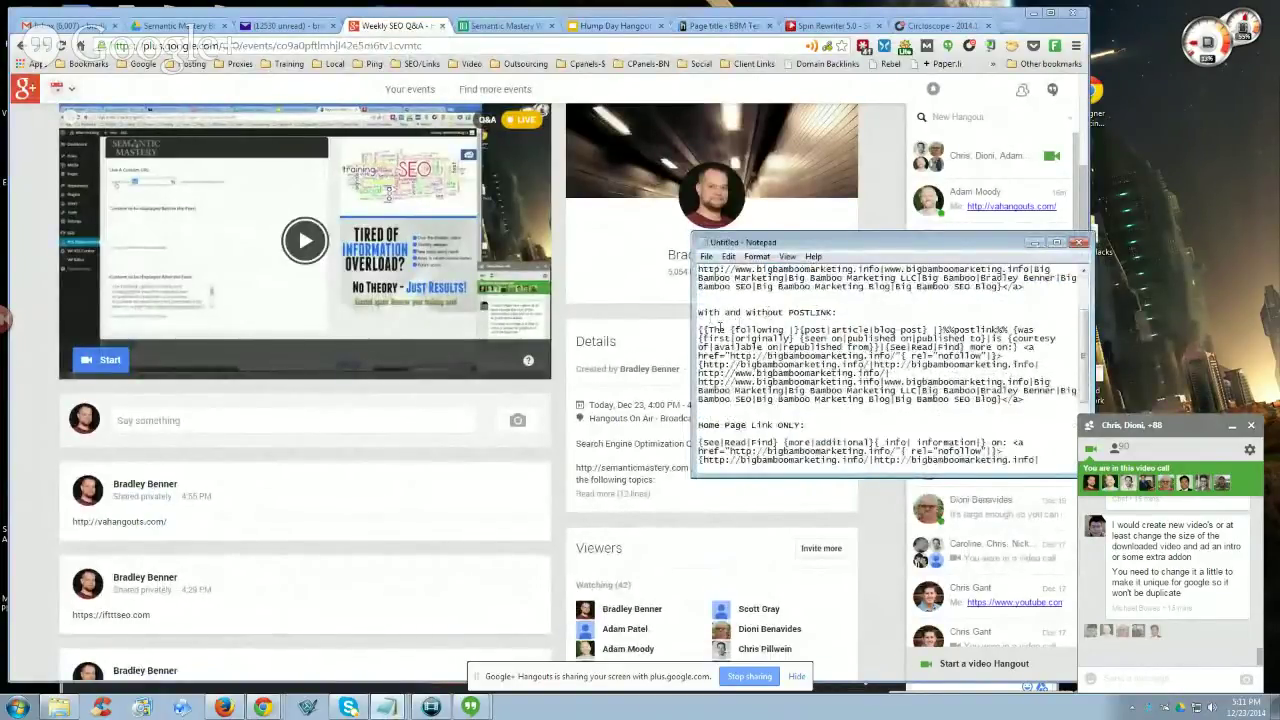
left_click_drag(700, 331, 1034, 398)
right_click(1010, 399)
left_click(1046, 443)
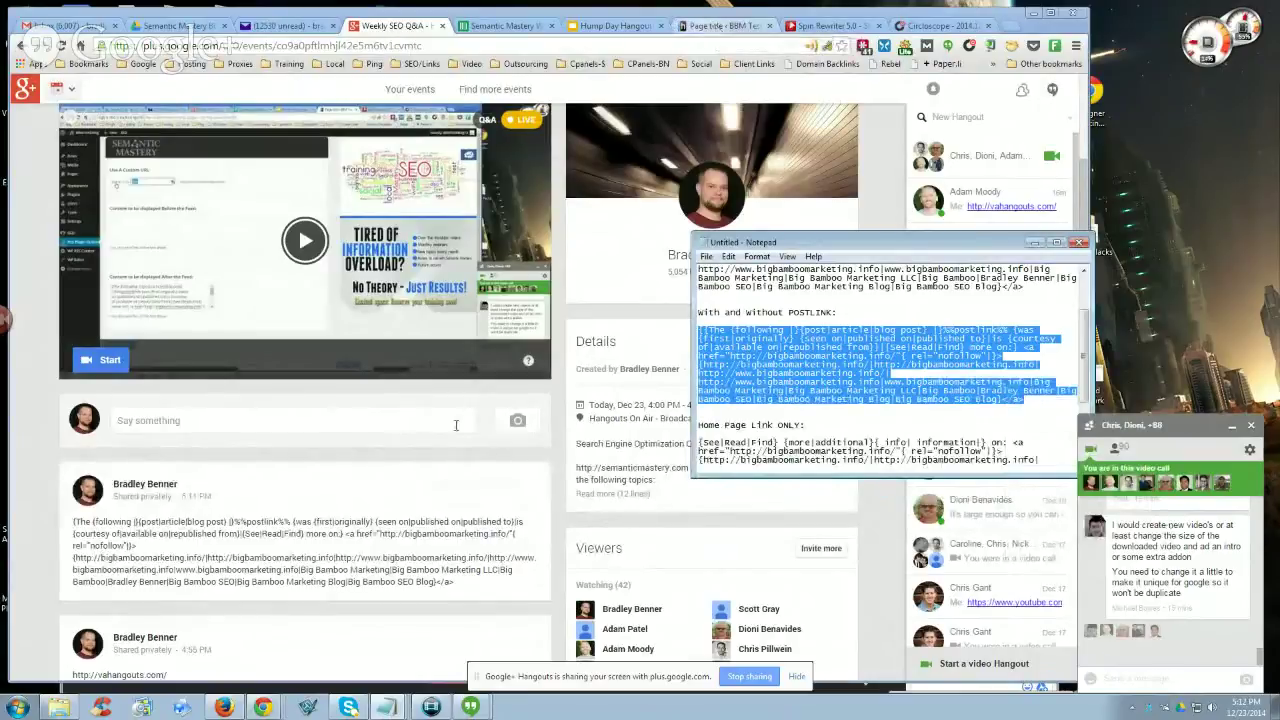
scroll(493, 503, "down", 2)
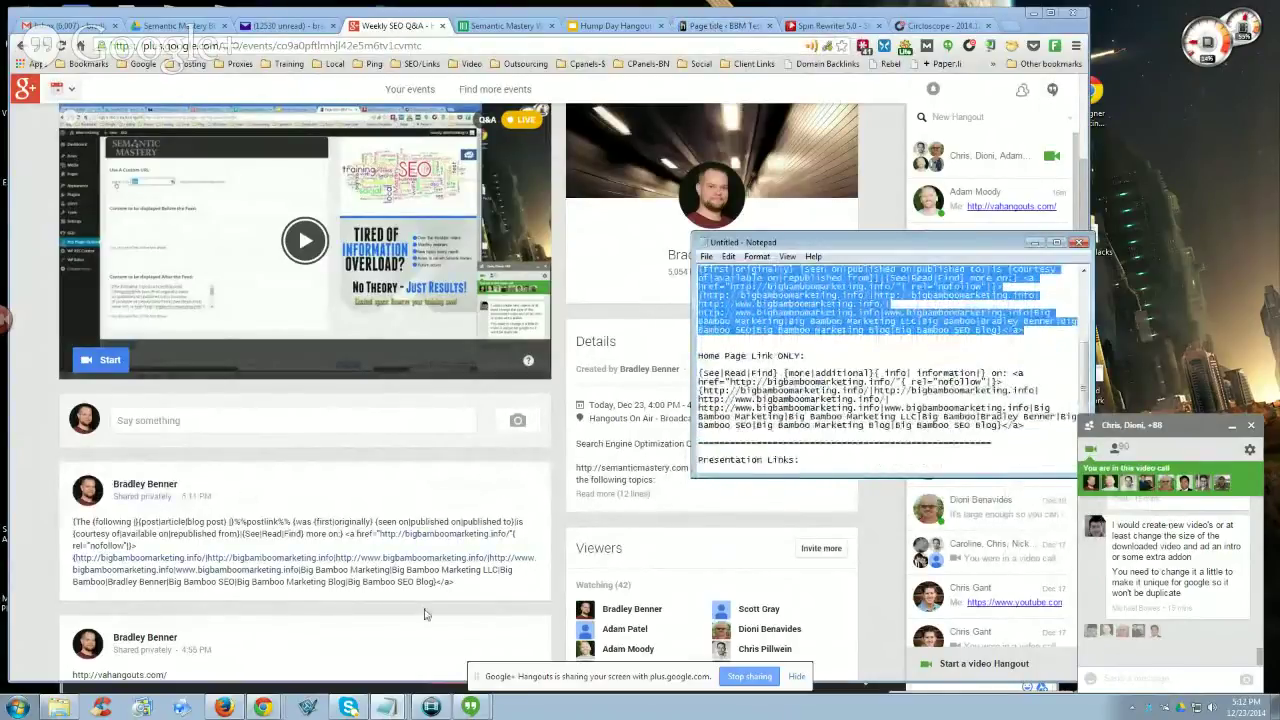
left_click(475, 530)
scroll(462, 553, "down", 3)
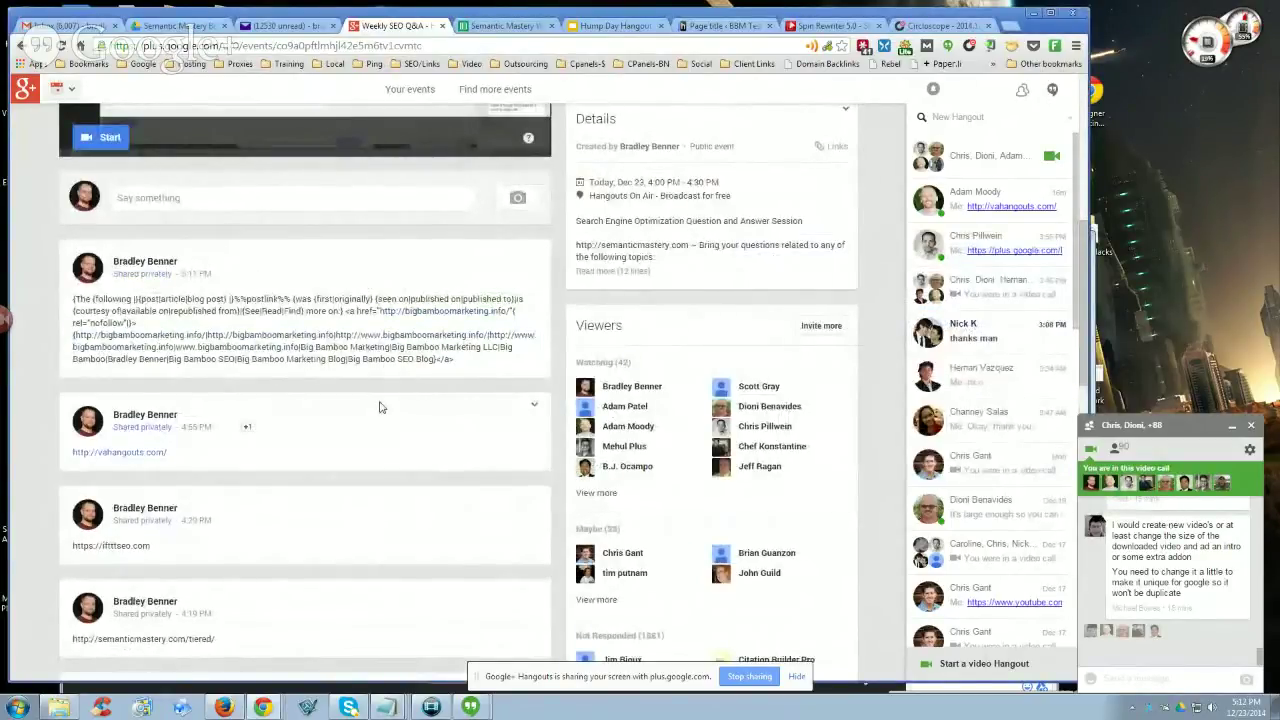
Paste the spun link code into the Before the Feed field
left_click(712, 26)
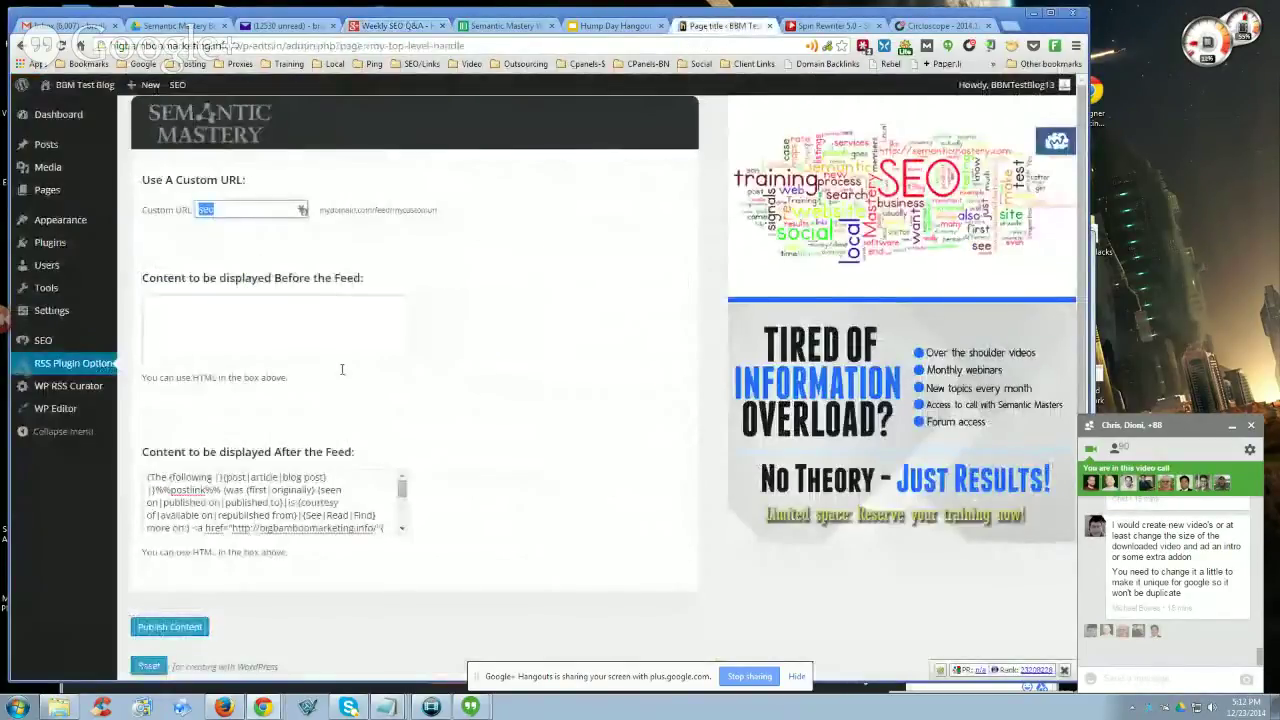
right_click(165, 305)
left_click(252, 381)
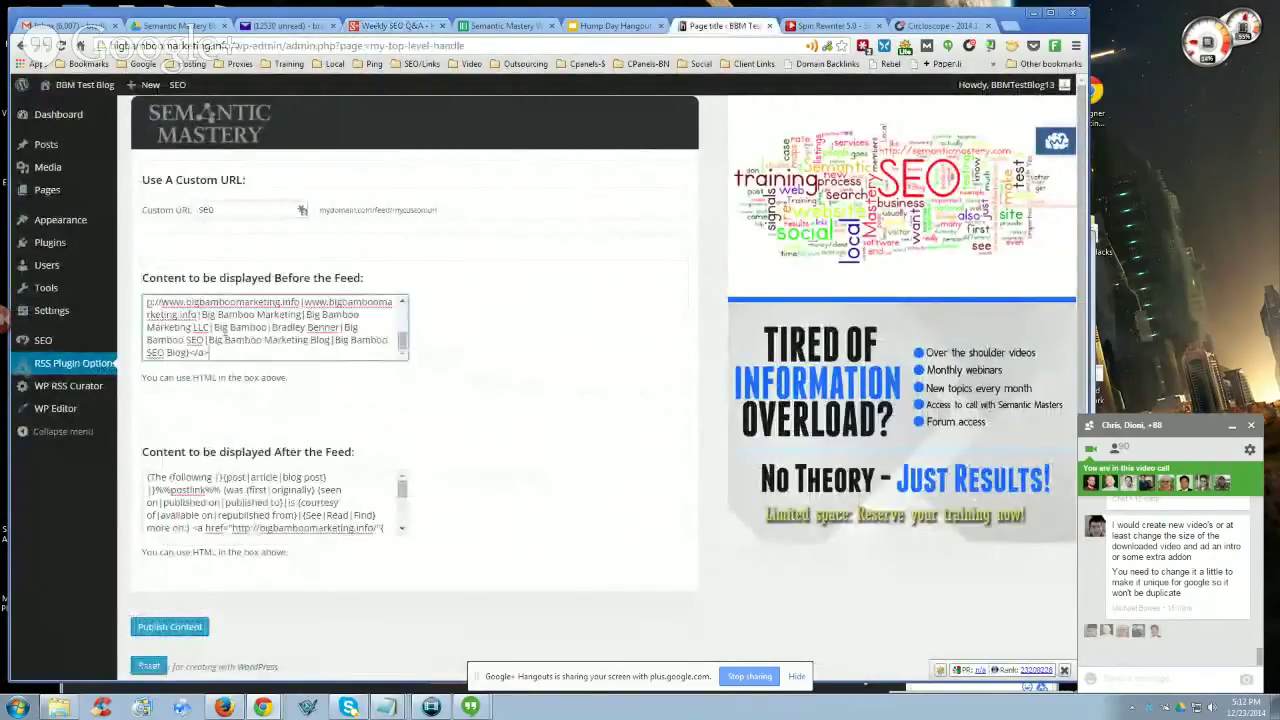
Empty the After the Feed field and publish the RSS plugin settings
left_click(403, 488)
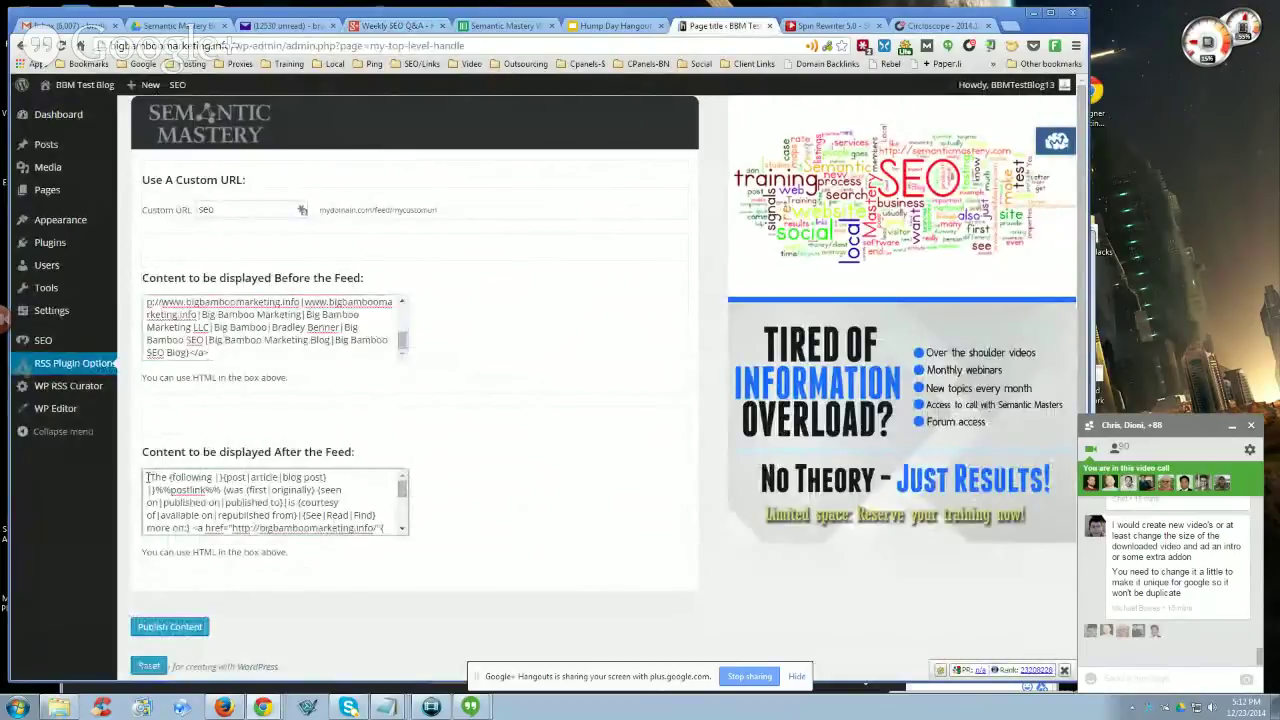
left_click_drag(147, 477, 586, 557)
key("BackSpace")
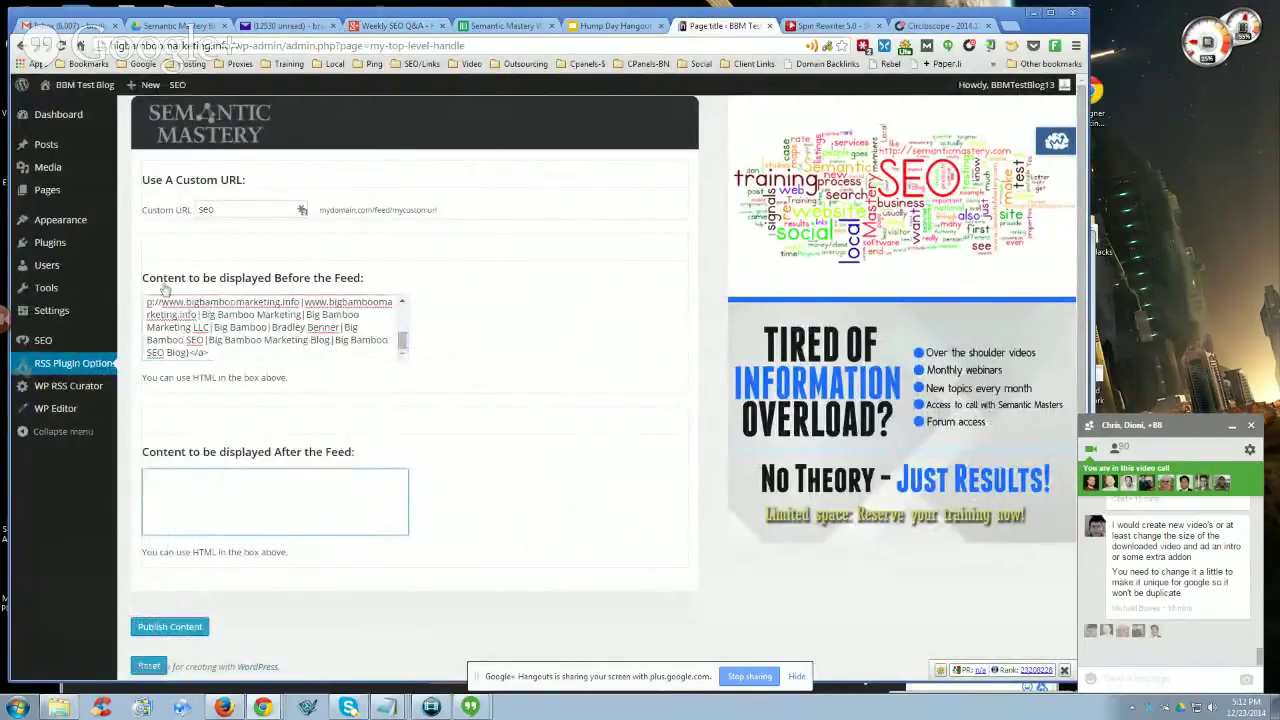
left_click(513, 427)
scroll(513, 427, "down", 1)
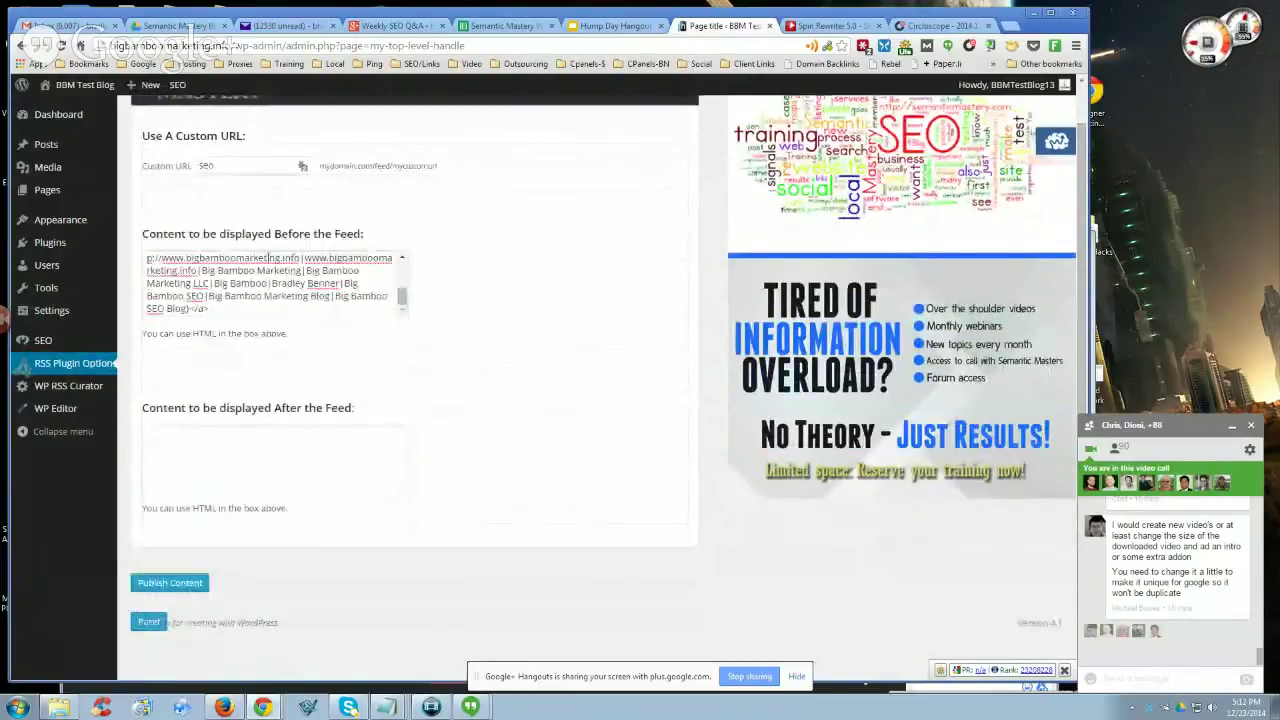
scroll(371, 370, "down", 1)
left_click(170, 572)
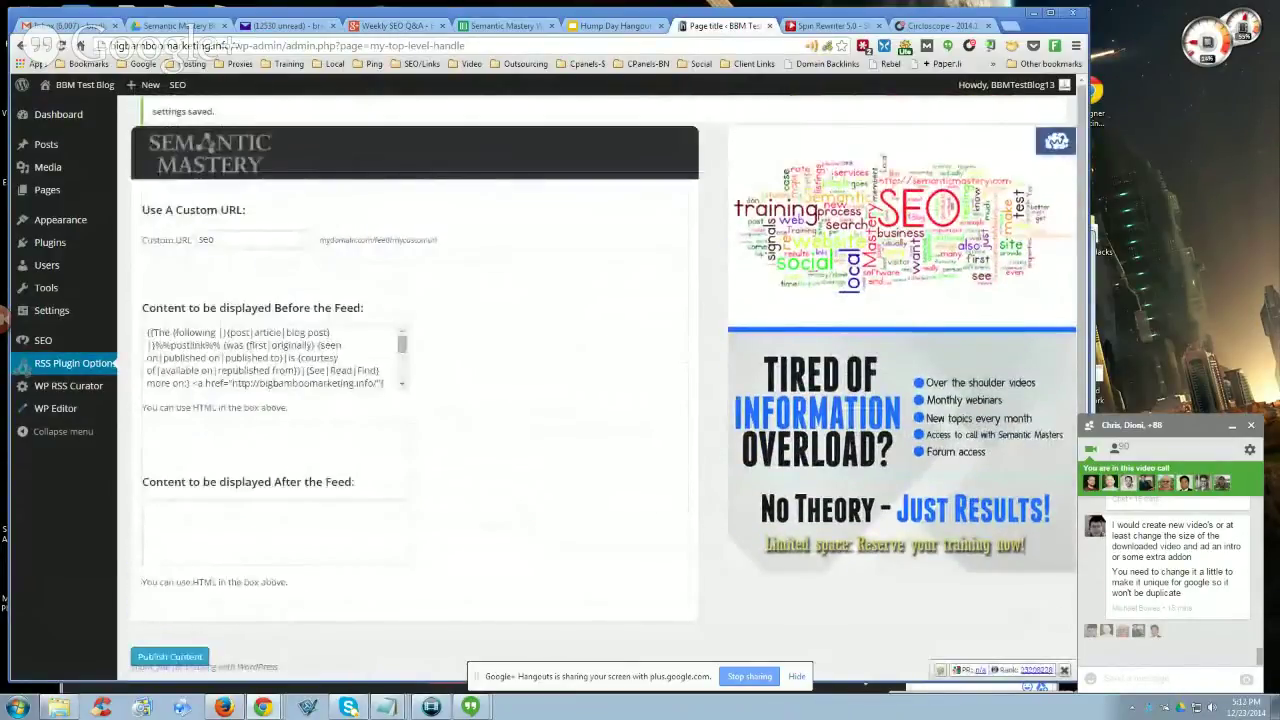
key("alt+Tab")
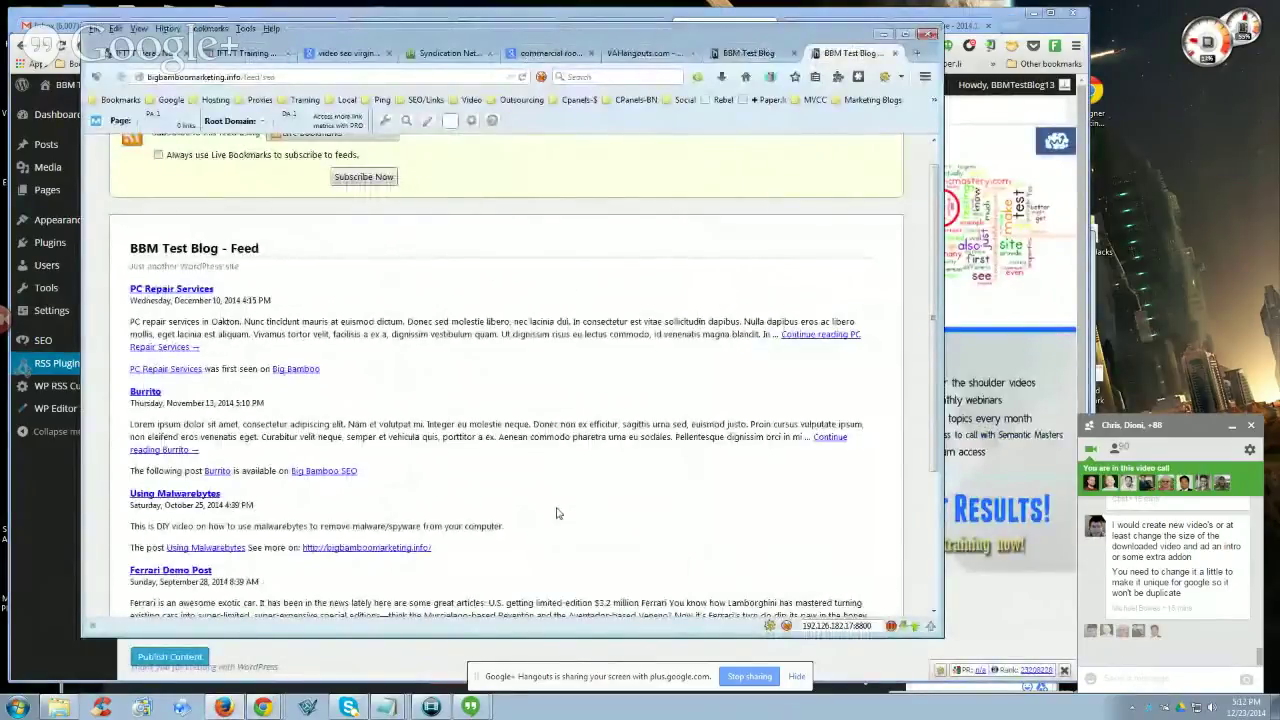
Reload the /feed/seo feed and inspect the 'See more' attribution on the Malwarebytes post
key("F5")
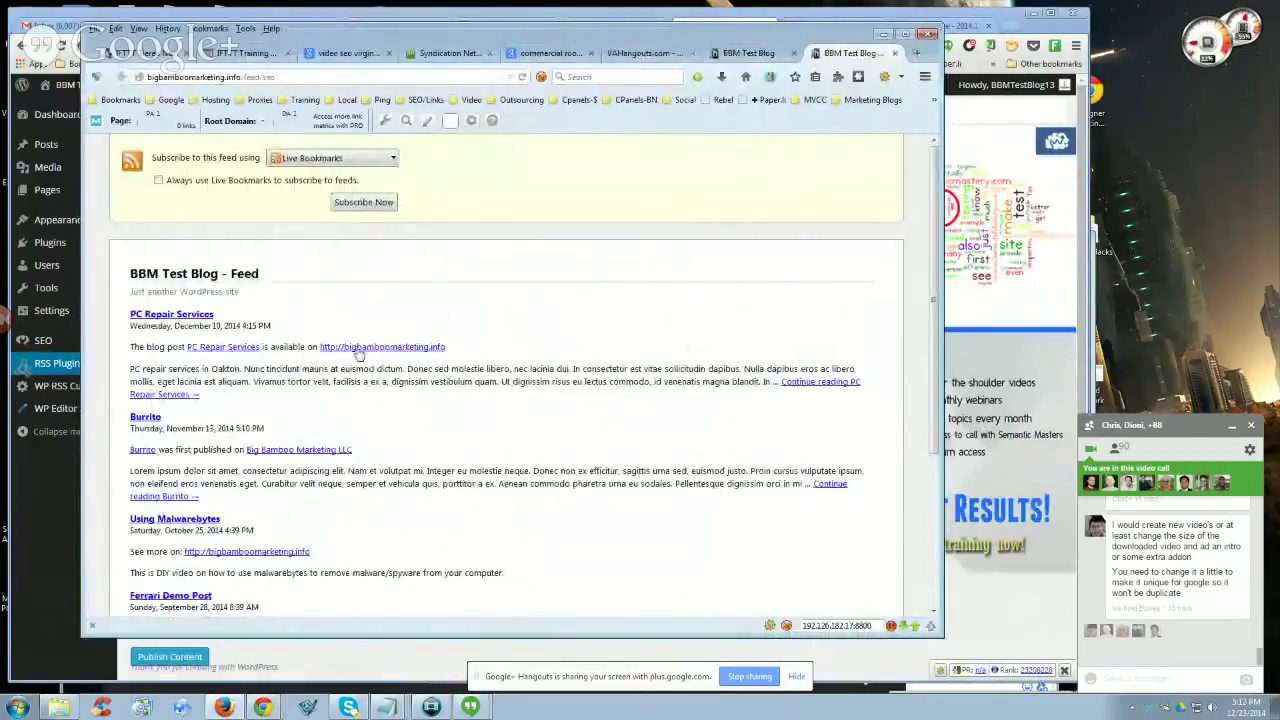
scroll(482, 437, "down", 1)
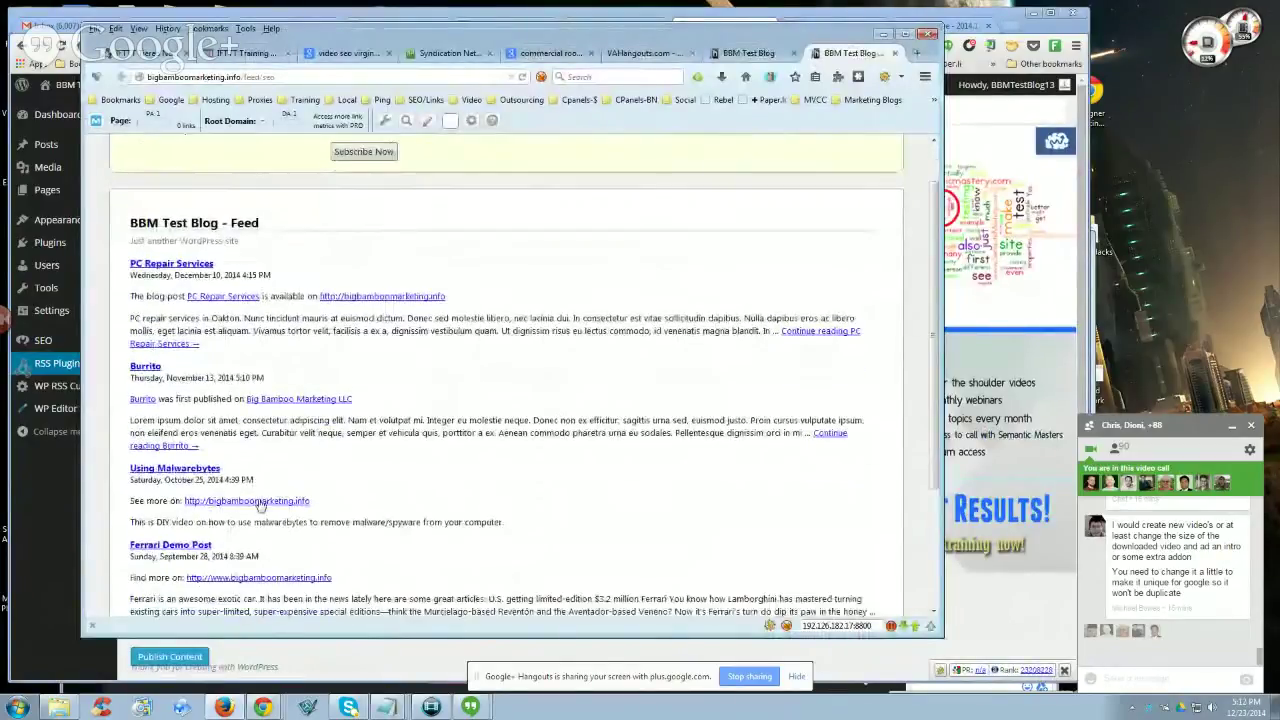
left_click_drag(130, 500, 176, 500)
left_click(170, 513)
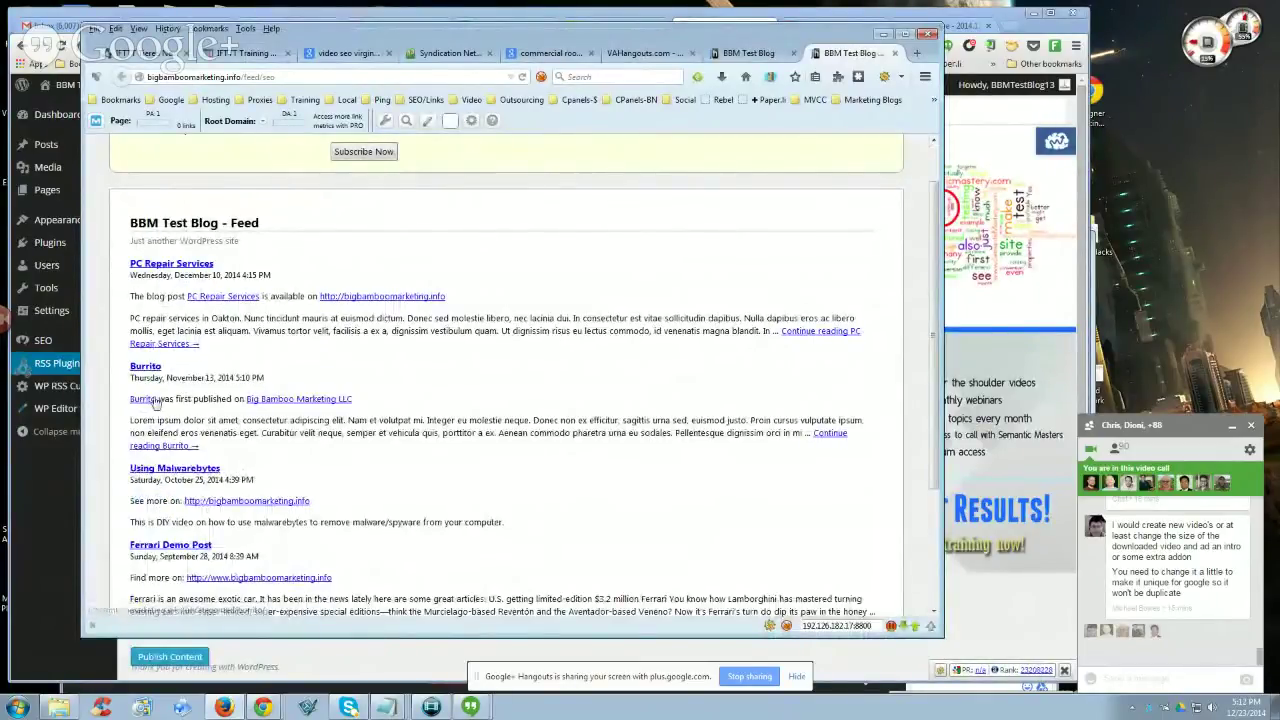
scroll(430, 450, "up", 1)
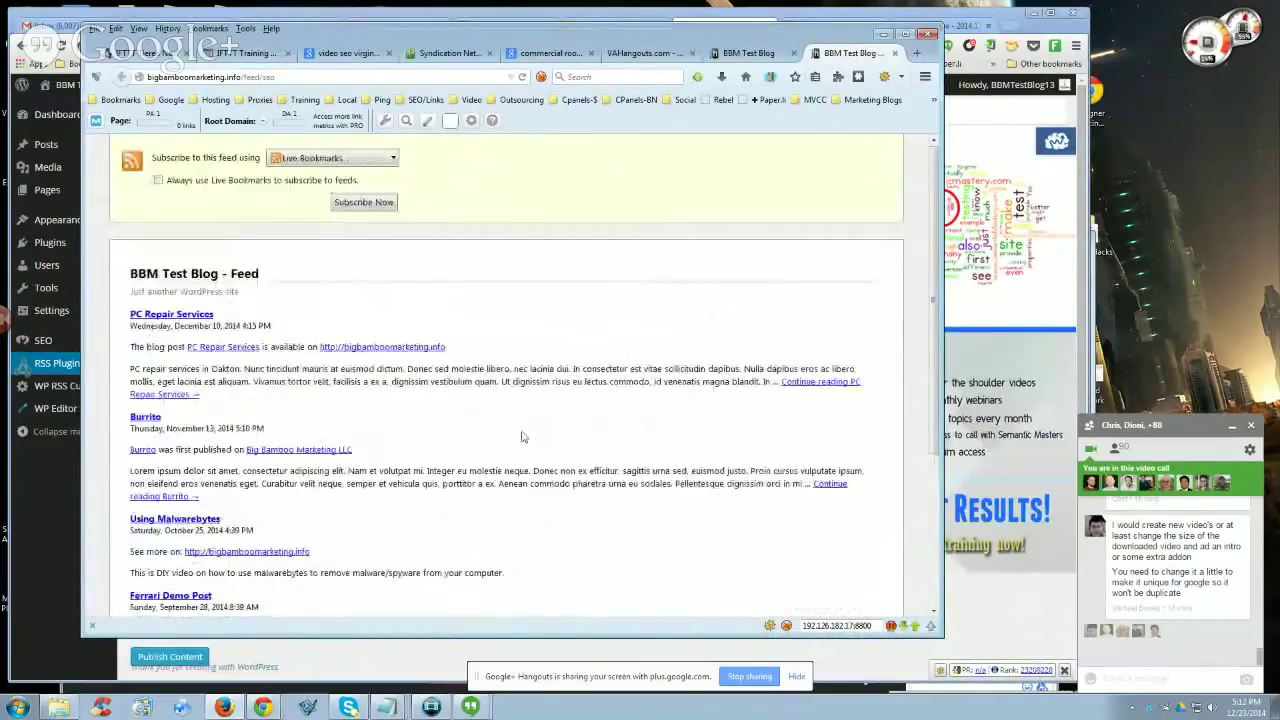
Reload the feed three more times, scroll through the varied attribution lines, and enlarge the text
key("F5")
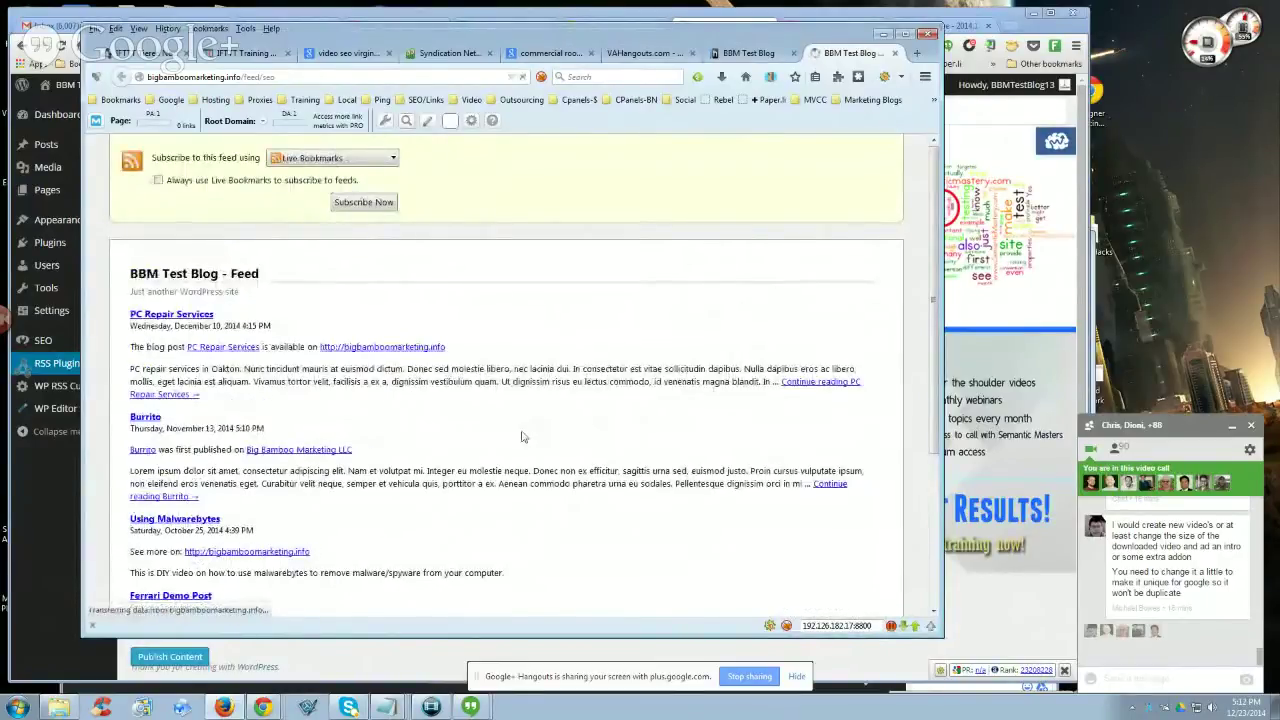
key("F5")
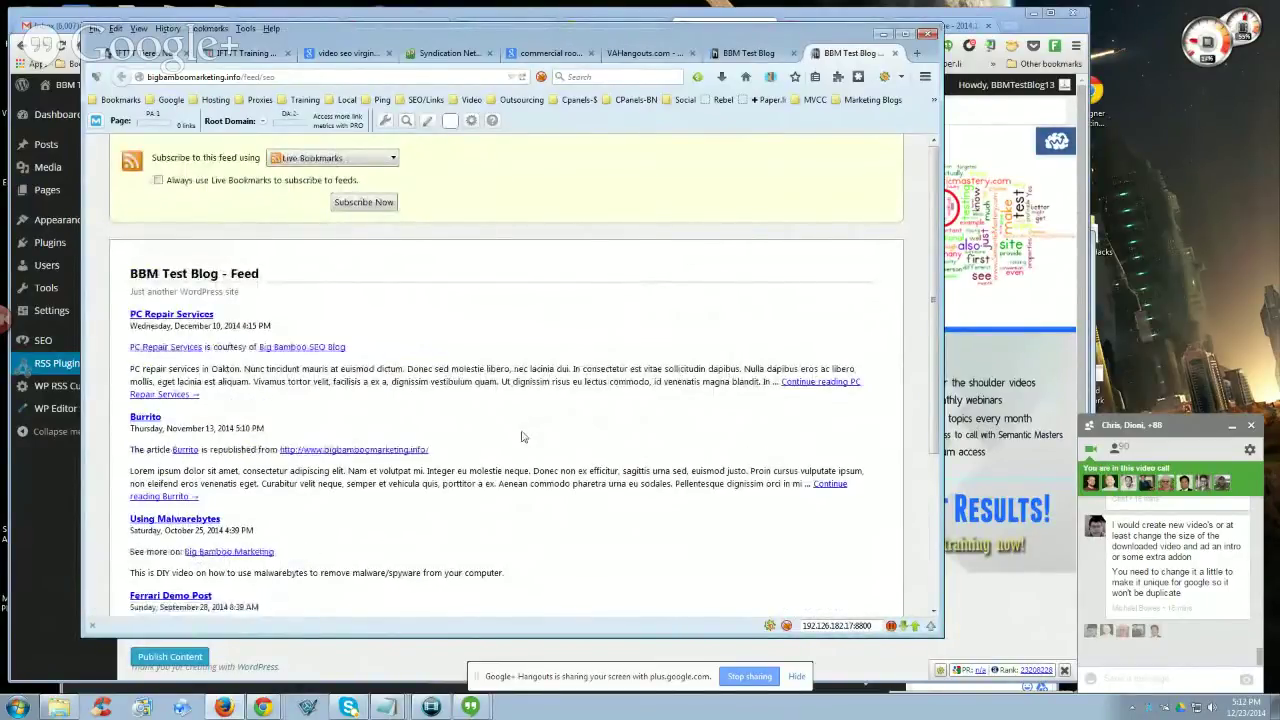
key("F5")
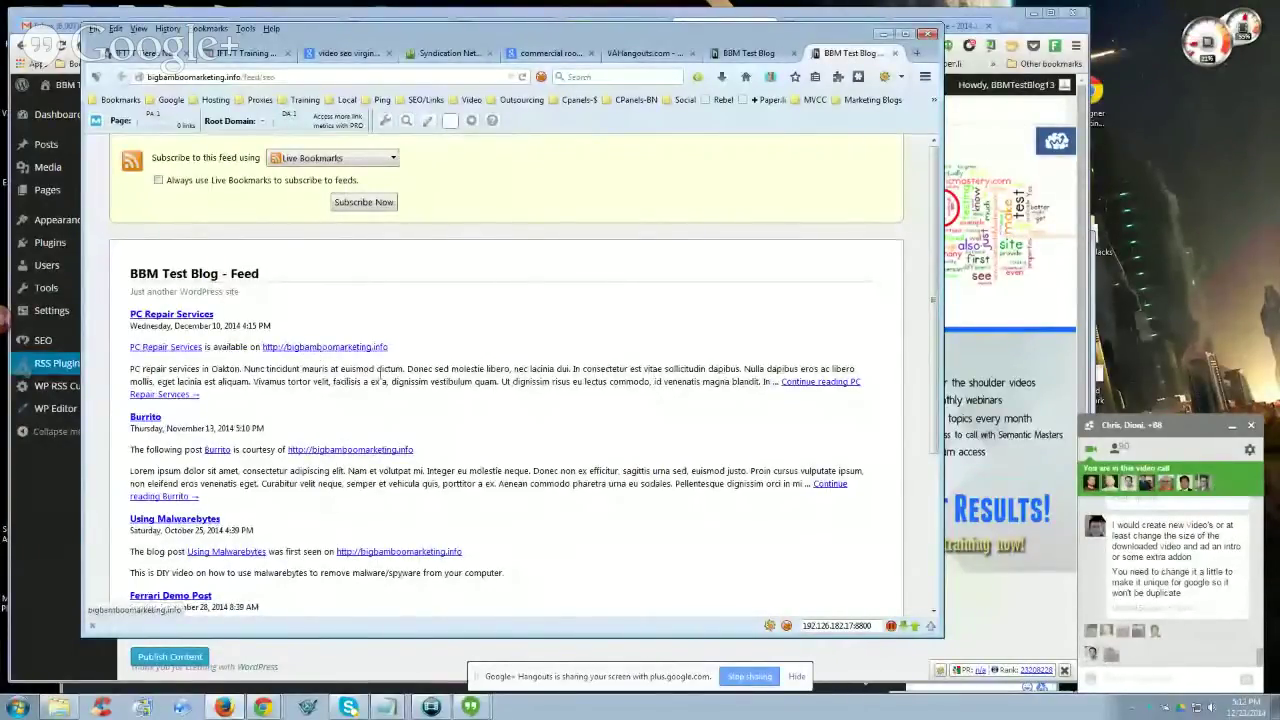
scroll(457, 343, "down", 2)
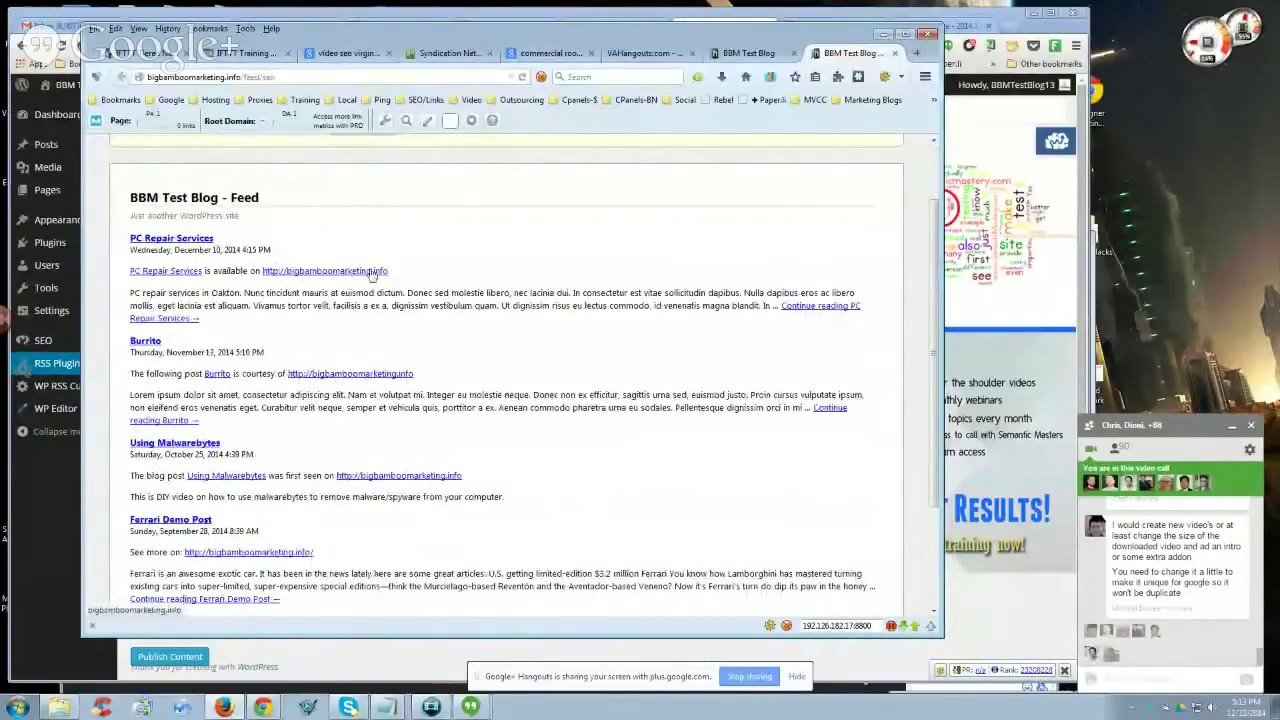
scroll(440, 340, "down", 2)
scroll(450, 400, "down", 2)
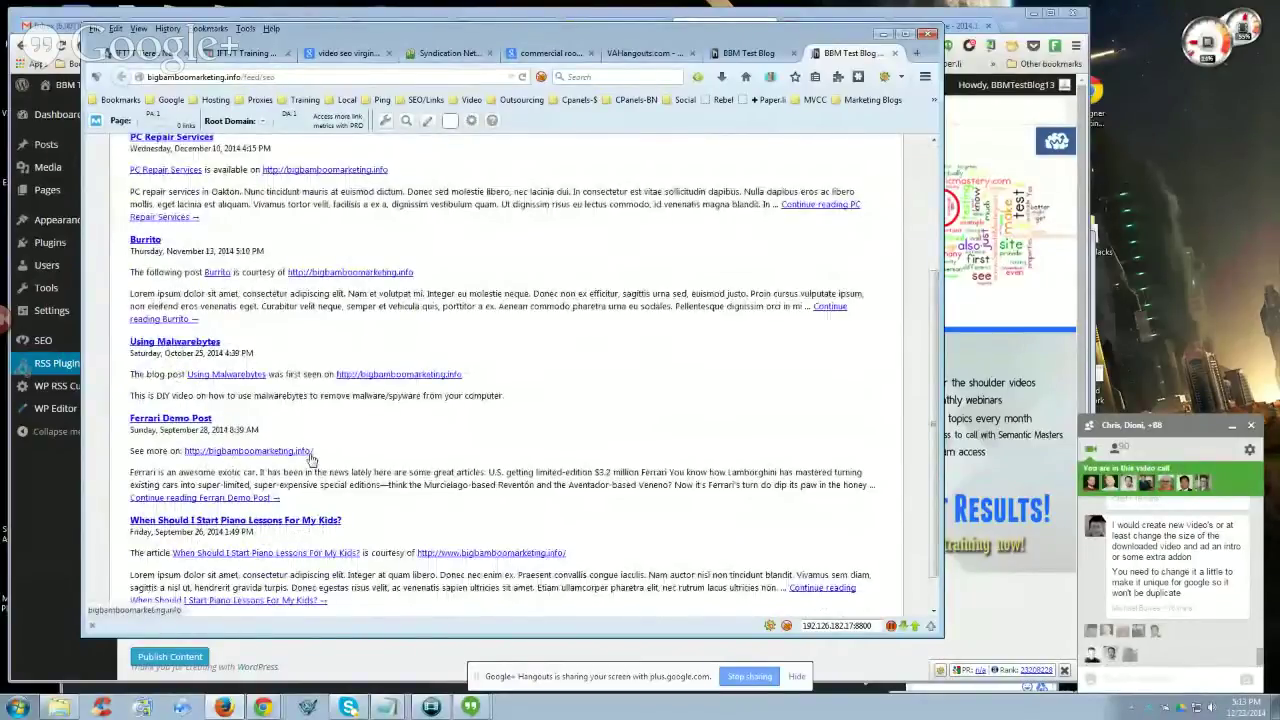
scroll(501, 405, "down", 1)
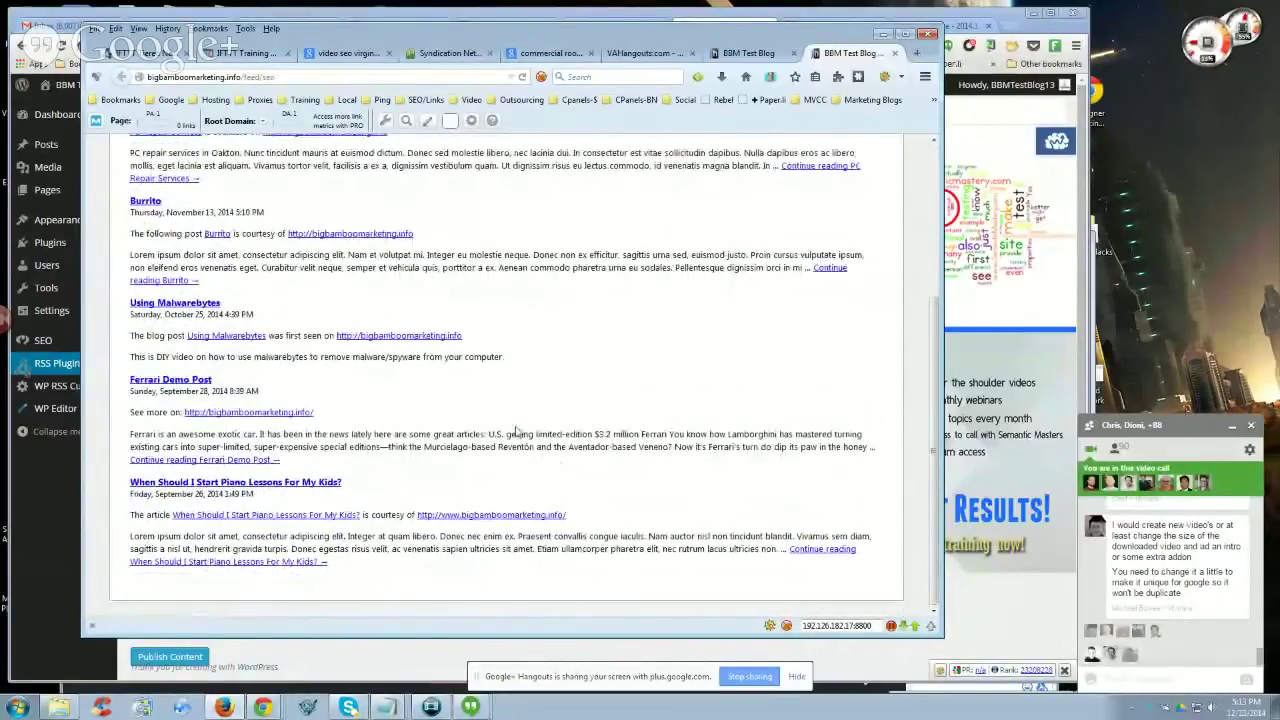
scroll(560, 460, "up", 6)
key("ctrl+plus")
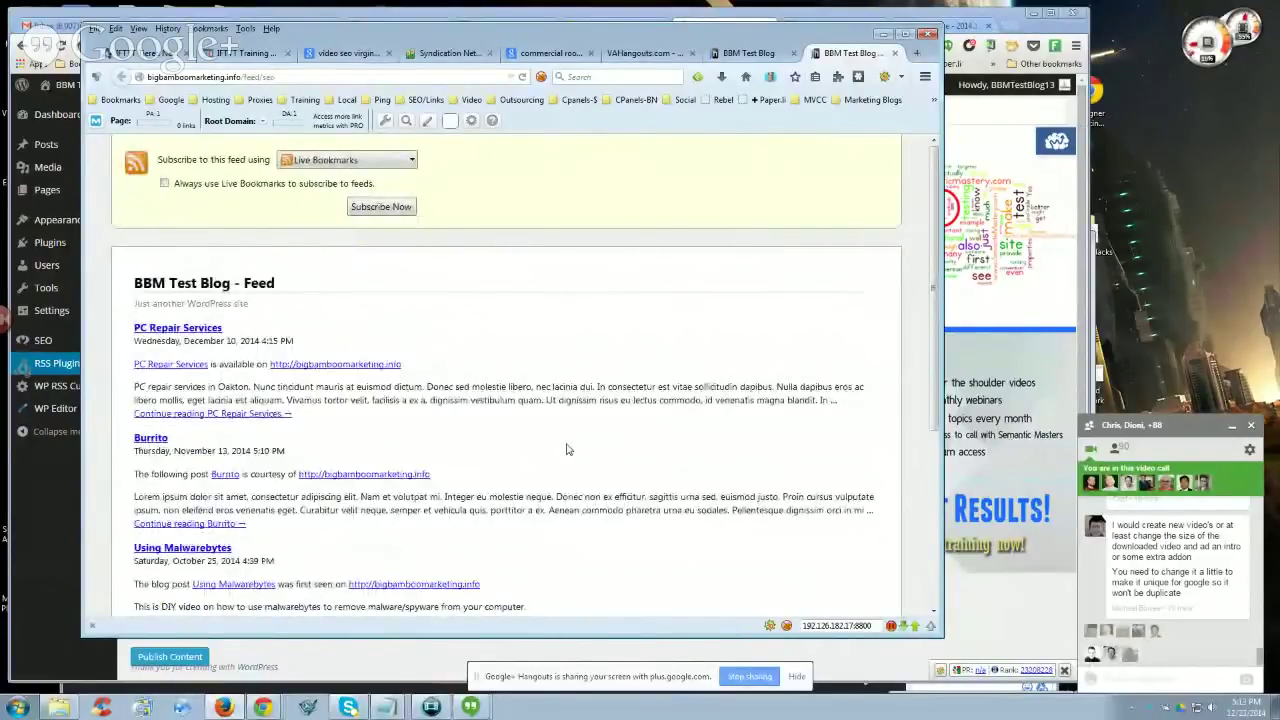
Reload the feed twice for new attribution variations, then view the Tiered Networks page
key("F5")
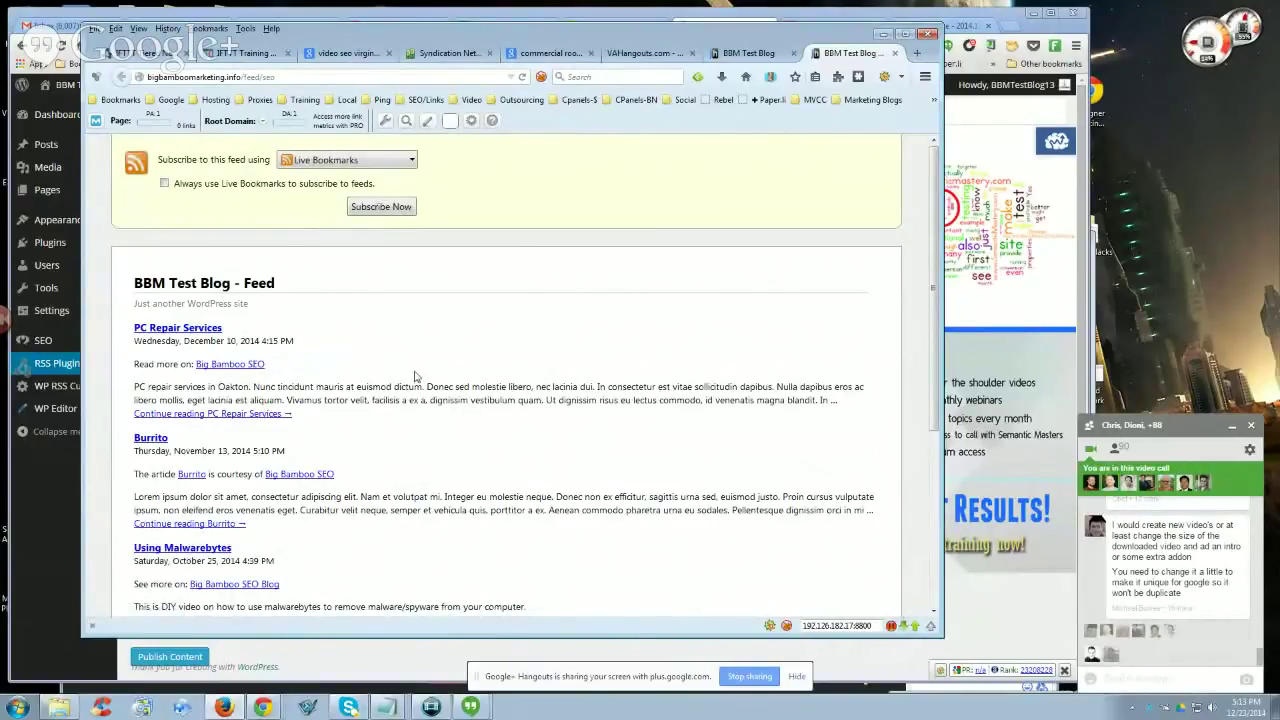
key("F5")
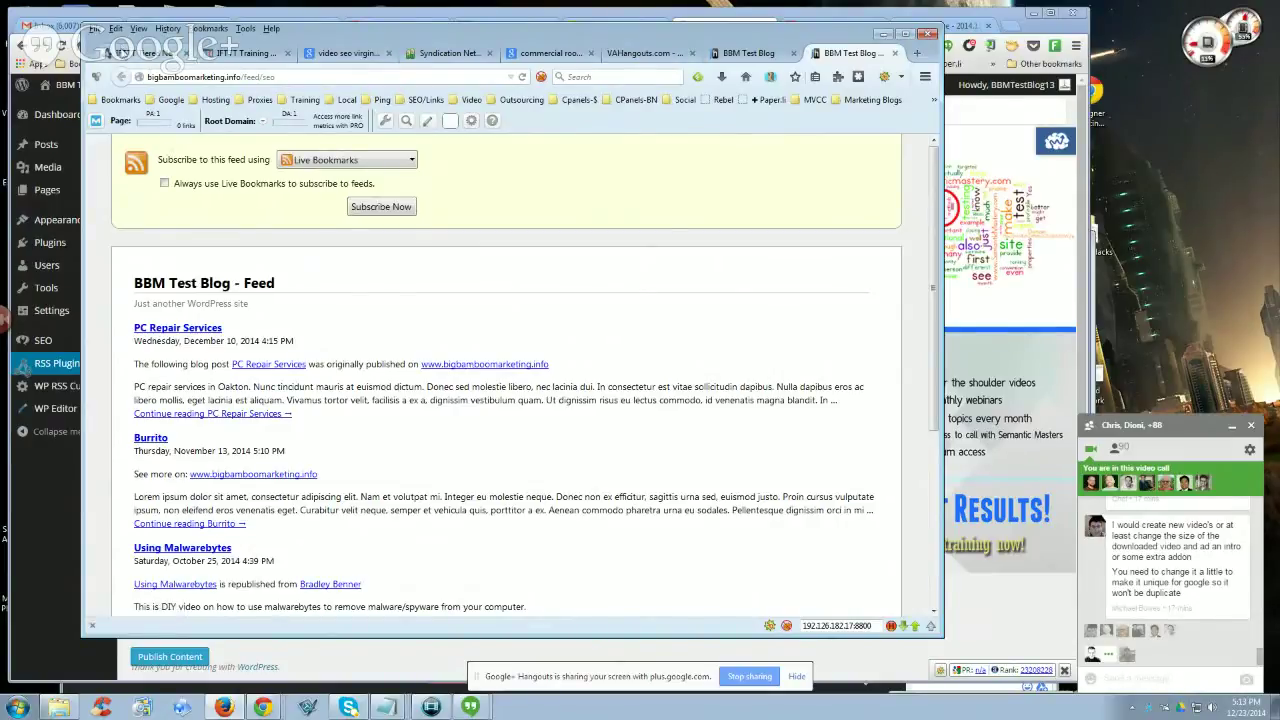
left_click(122, 50)
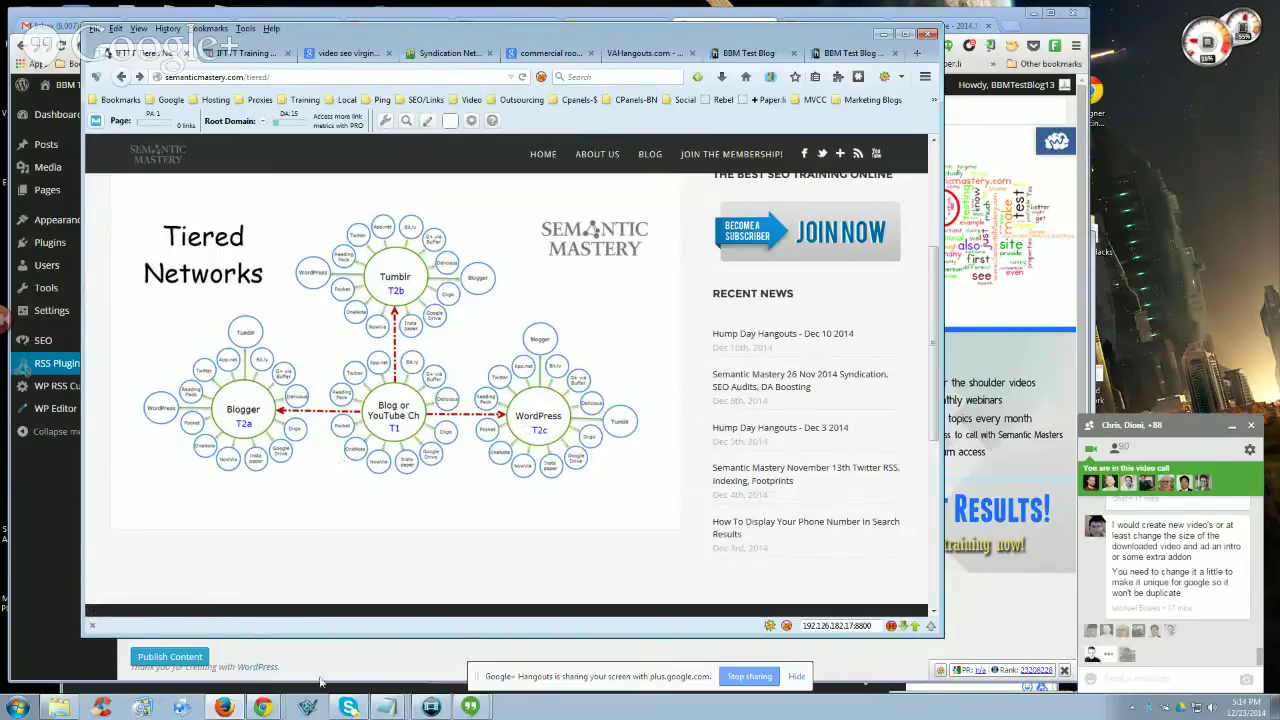
Copy the 'Home Page Link ONLY' code block from the Notepad link file
mouse_move(266, 708)
left_click(279, 653)
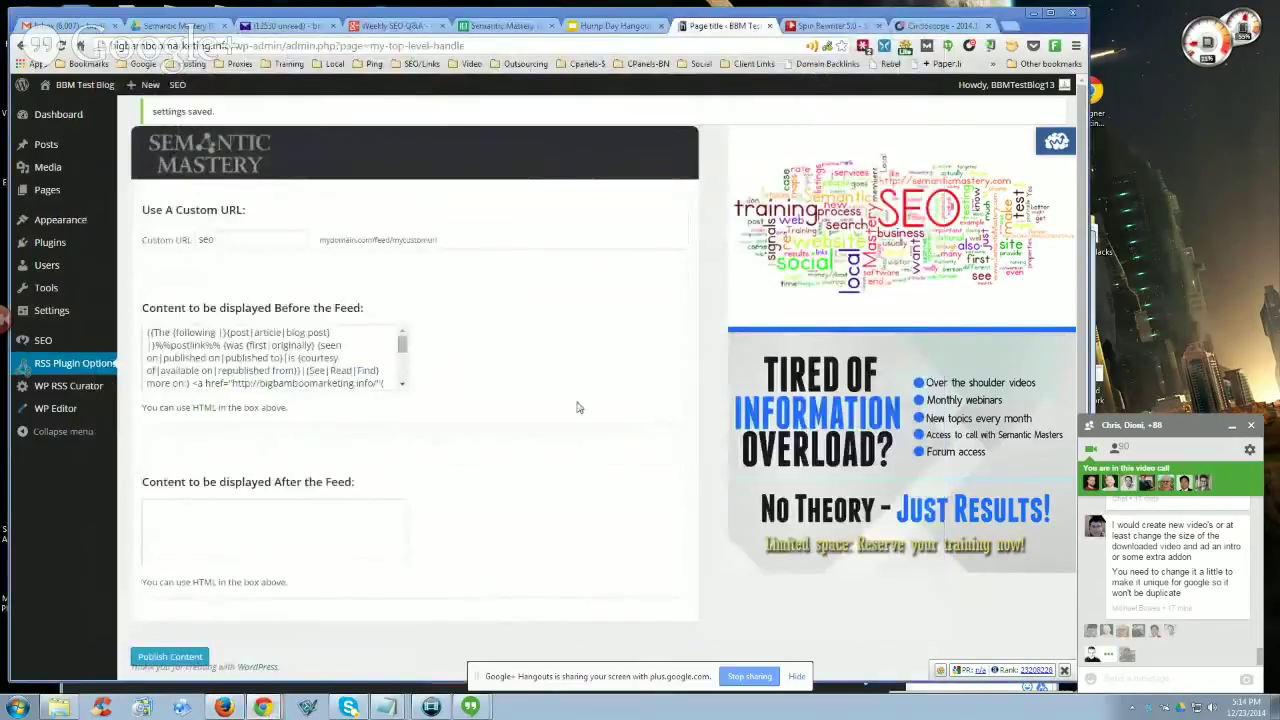
mouse_move(386, 706)
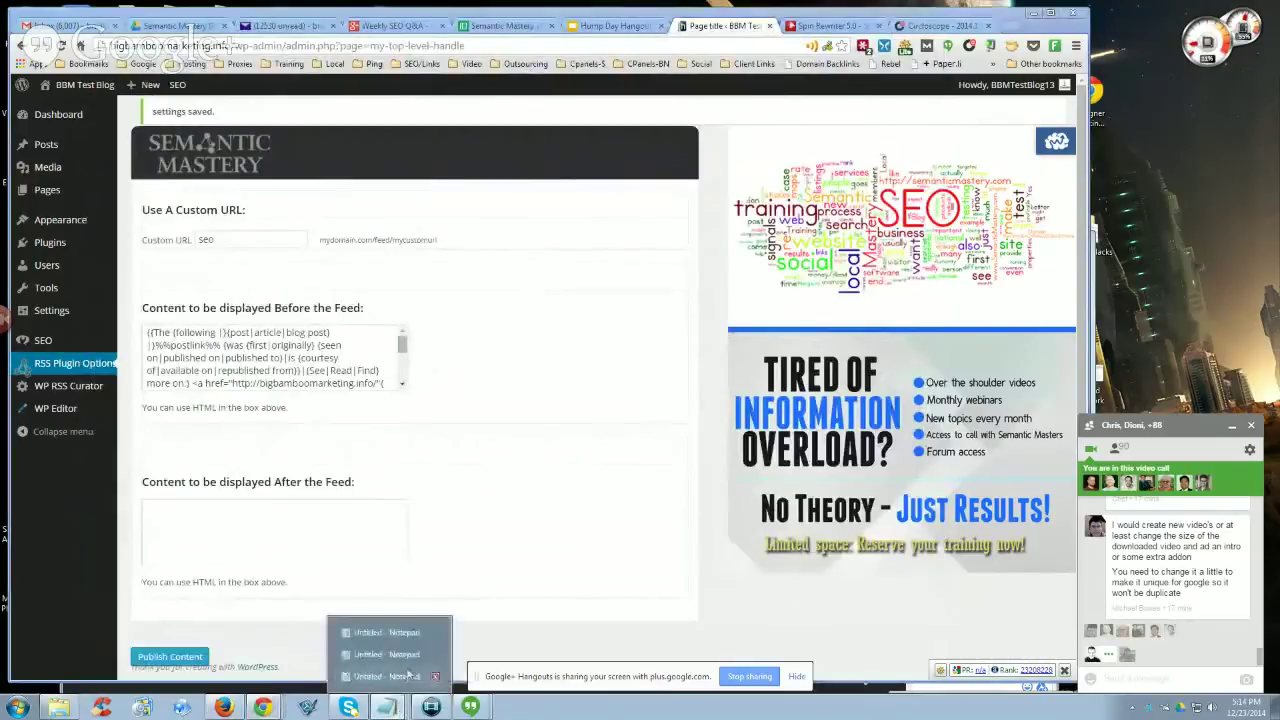
left_click(404, 677)
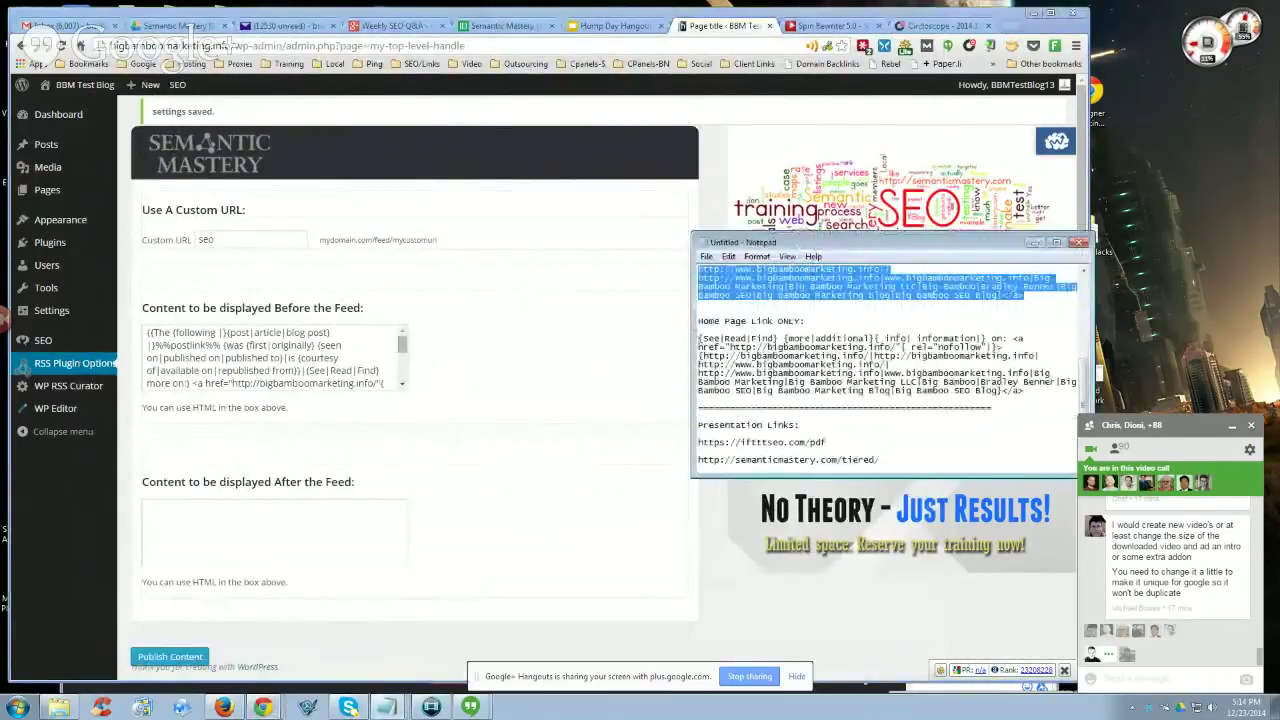
left_click_drag(697, 338, 990, 393)
right_click(1000, 398)
left_click(1030, 438)
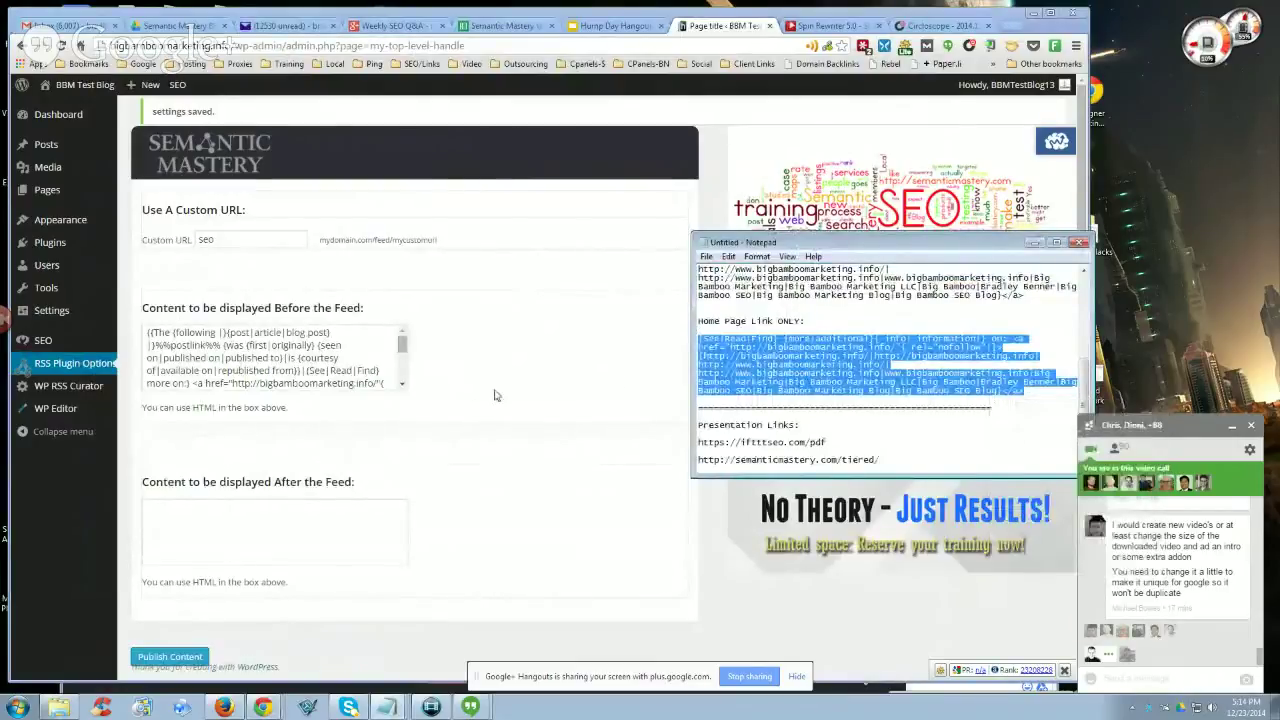
Paste the home page link code into the plugin's After the Feed field, then return to the slides
left_click(498, 395)
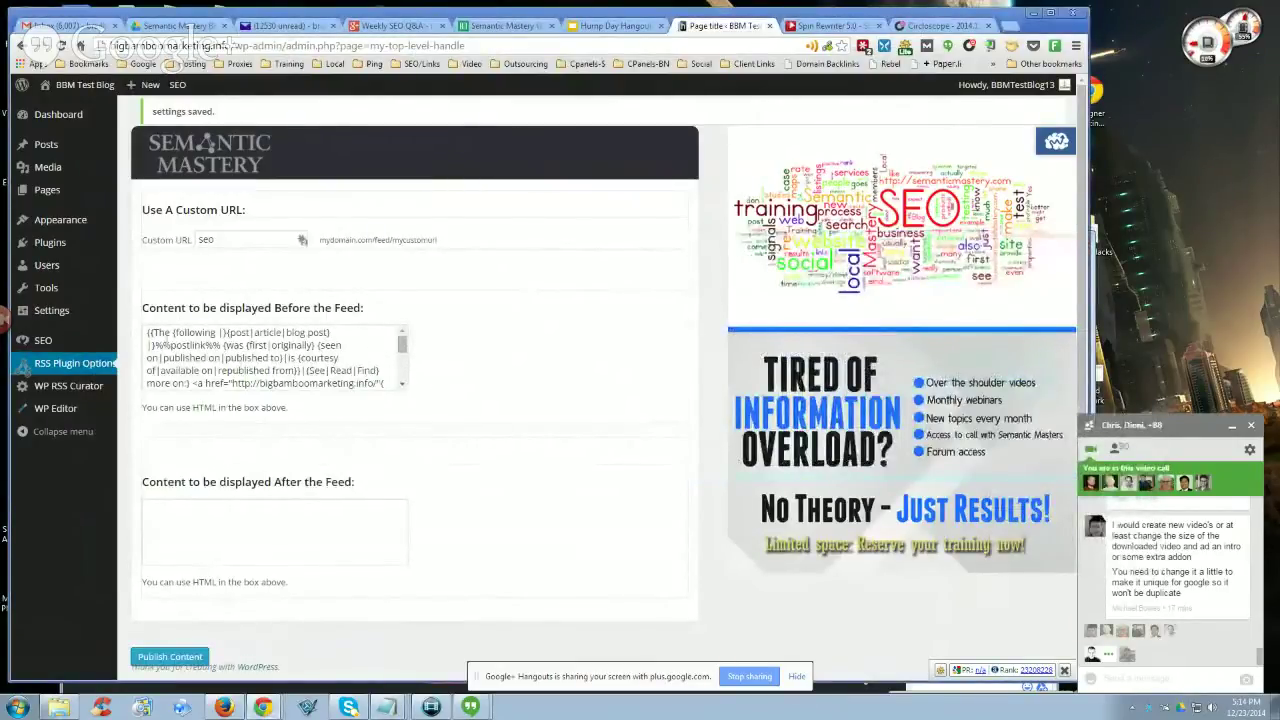
left_click_drag(148, 333, 546, 458)
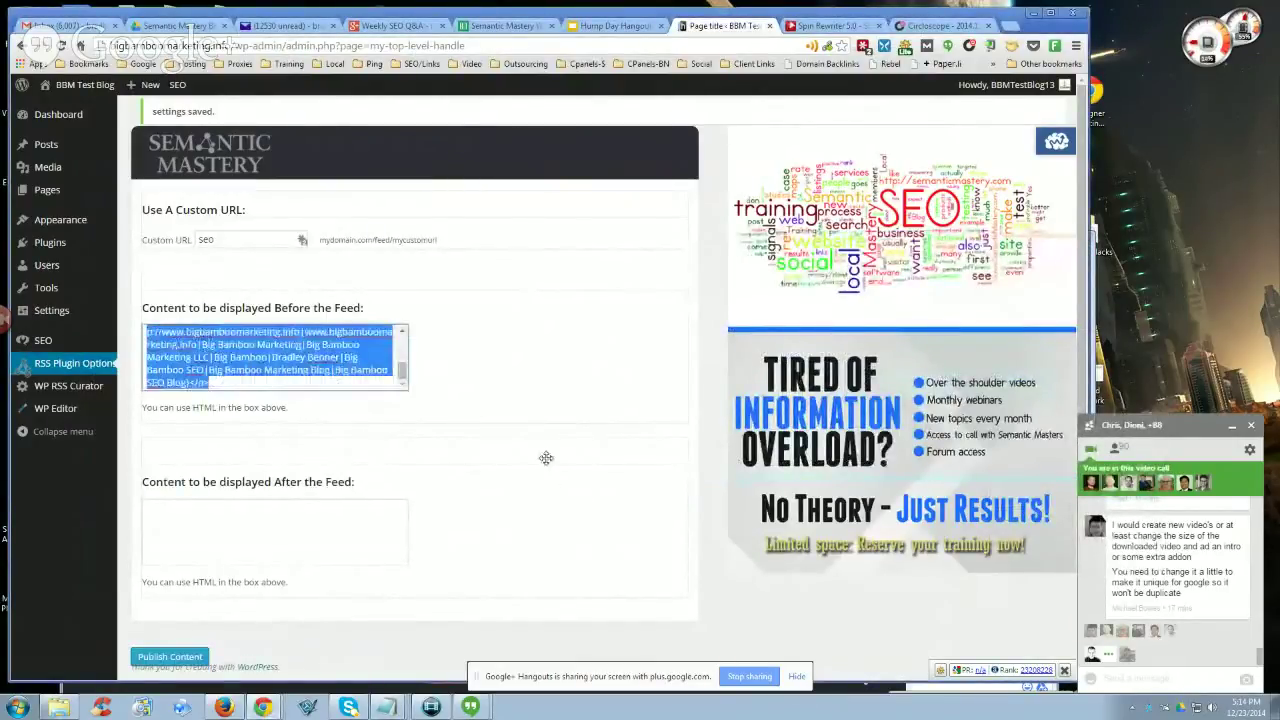
left_click(263, 506)
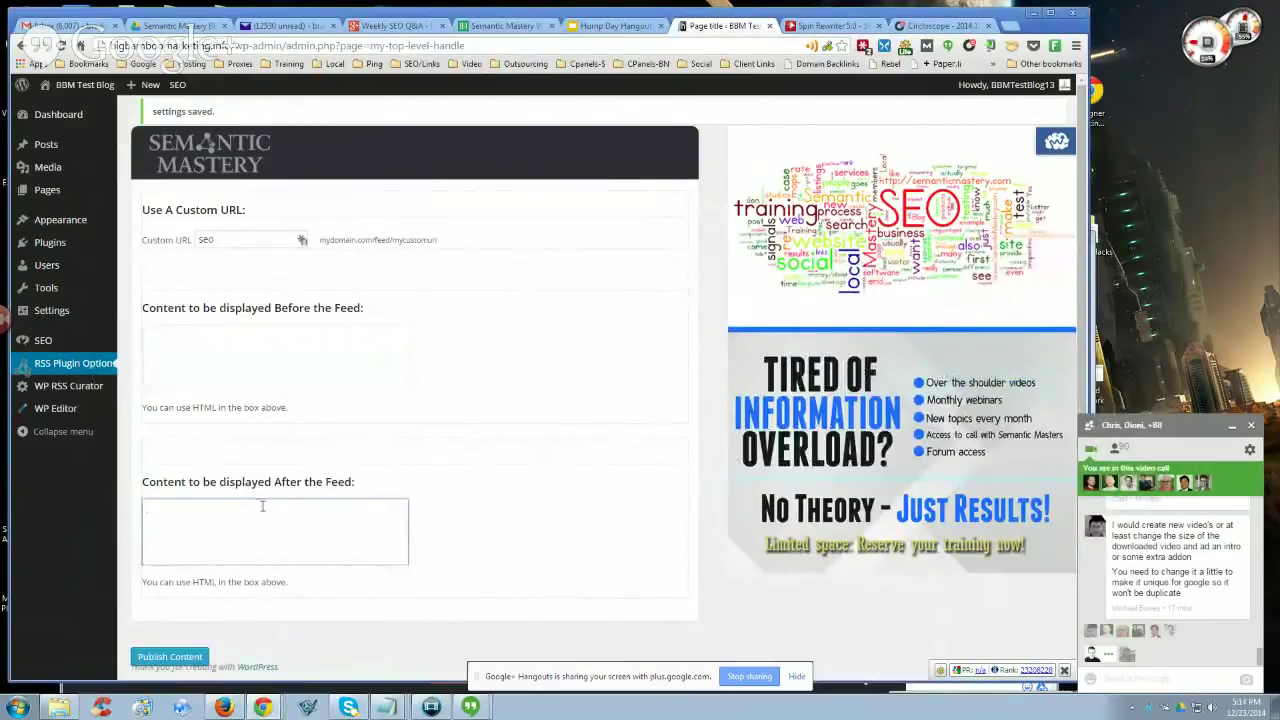
key("ctrl+v")
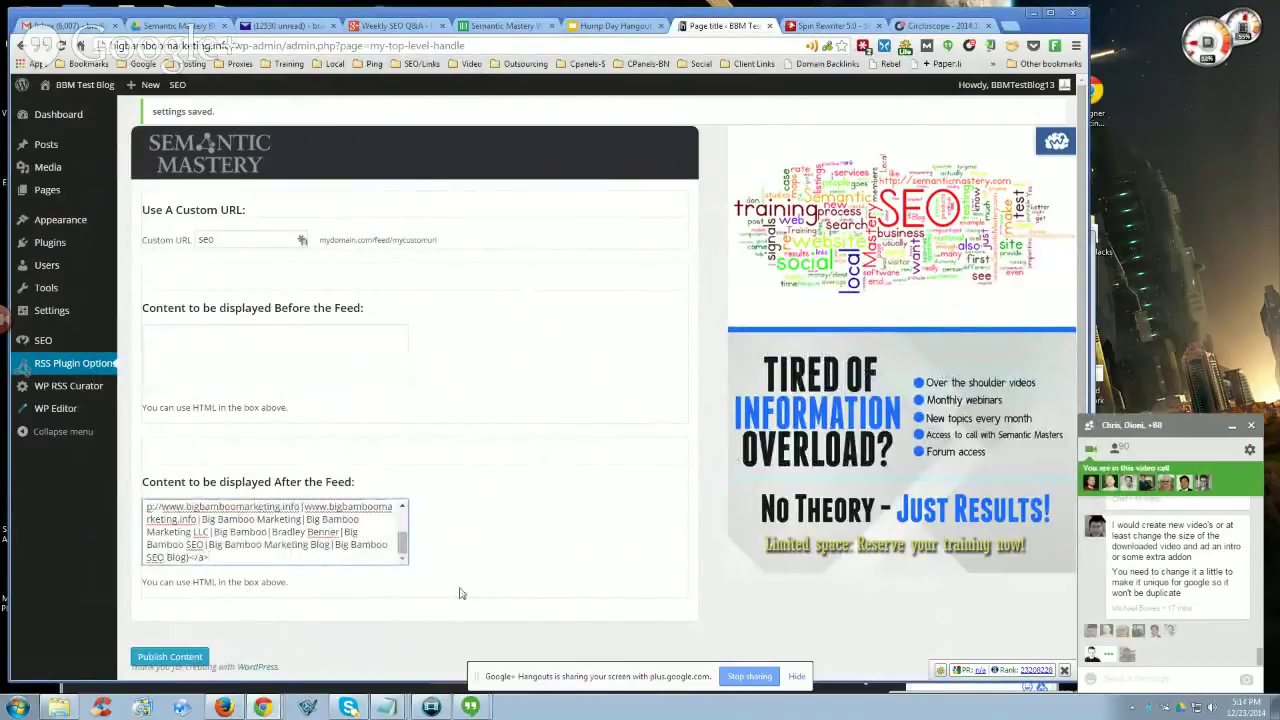
left_click(534, 597)
scroll(534, 597, "down", 1)
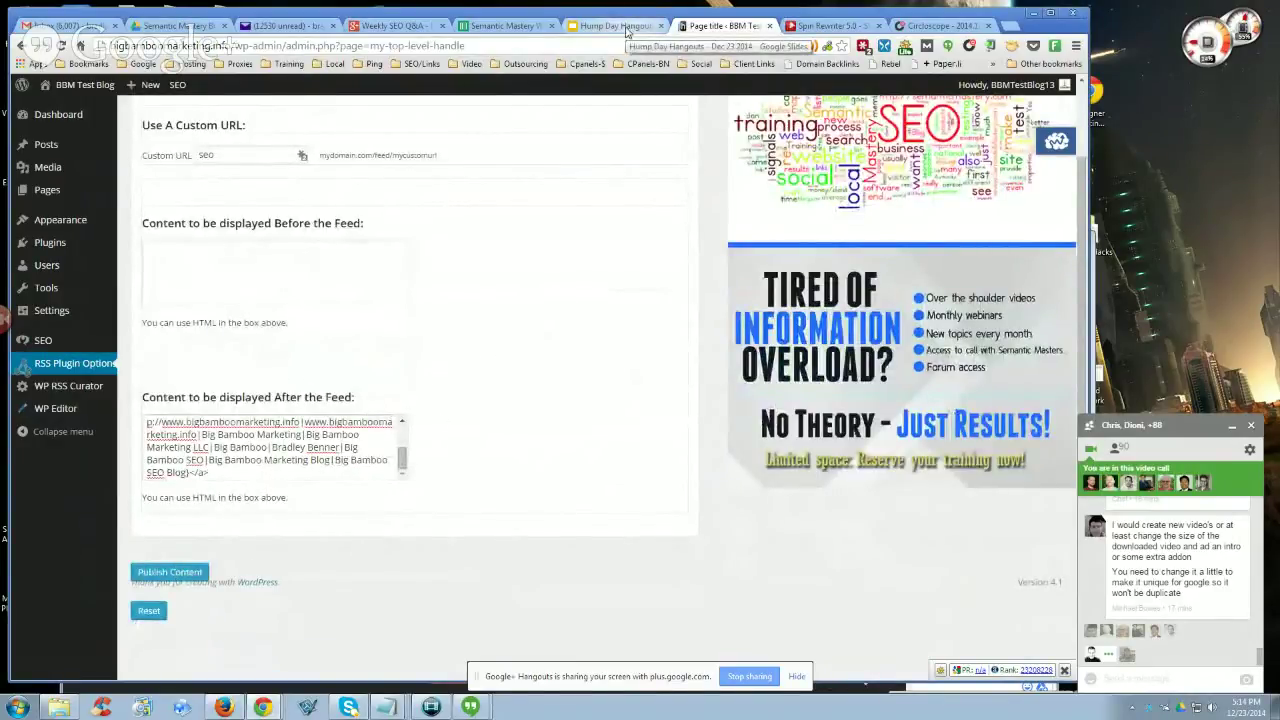
left_click(616, 26)
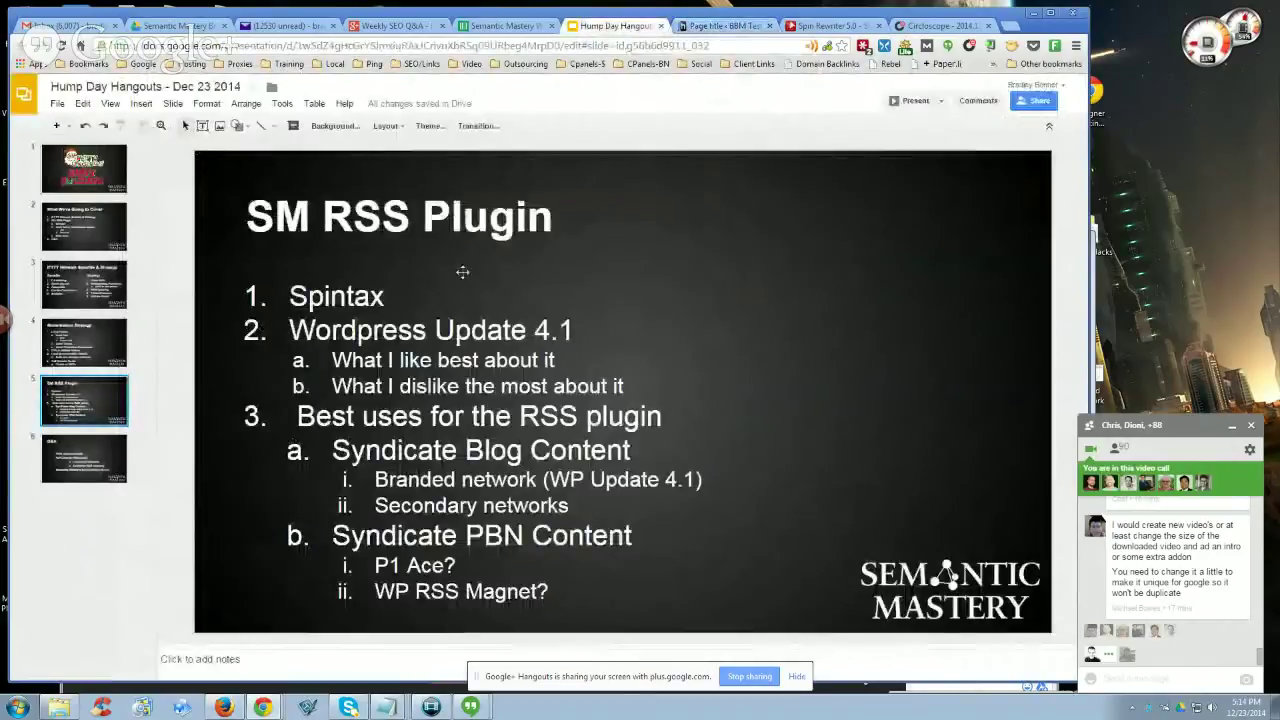
Switch to the BBM Test Blog feed tab in Firefox and scroll through the posts' attribution lines
key("alt+Tab")
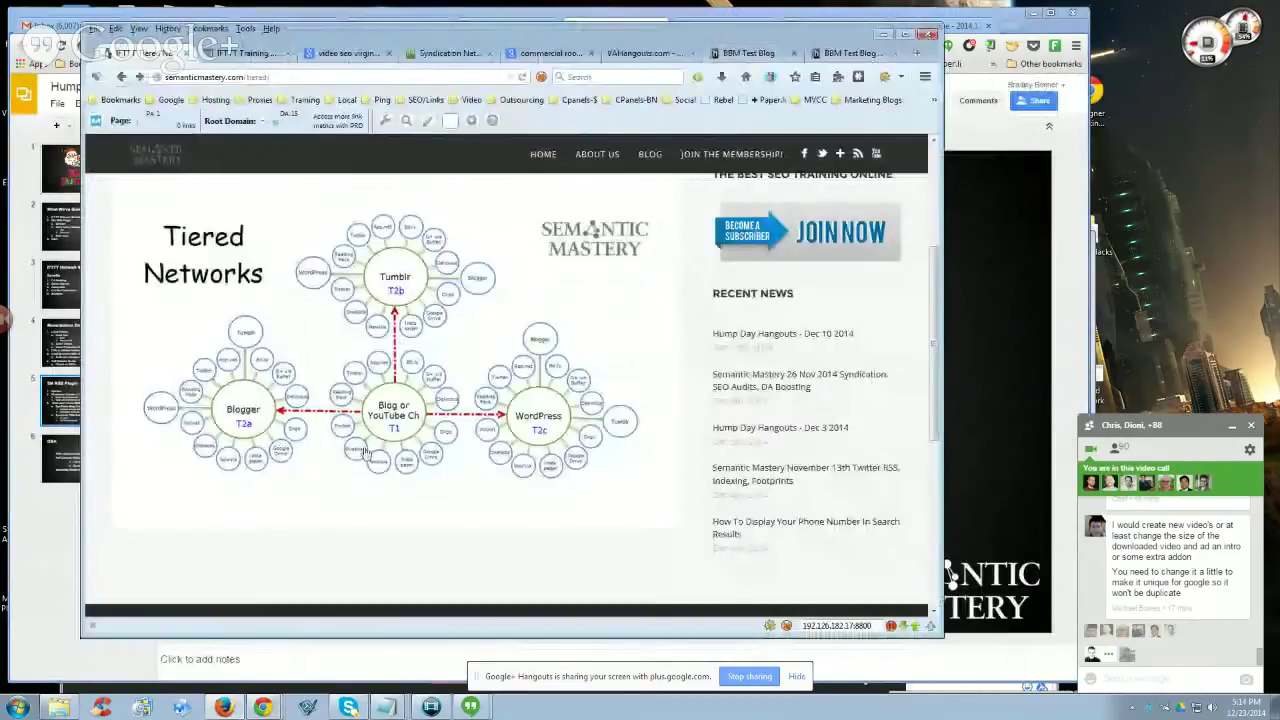
key("ctrl+shift+Tab")
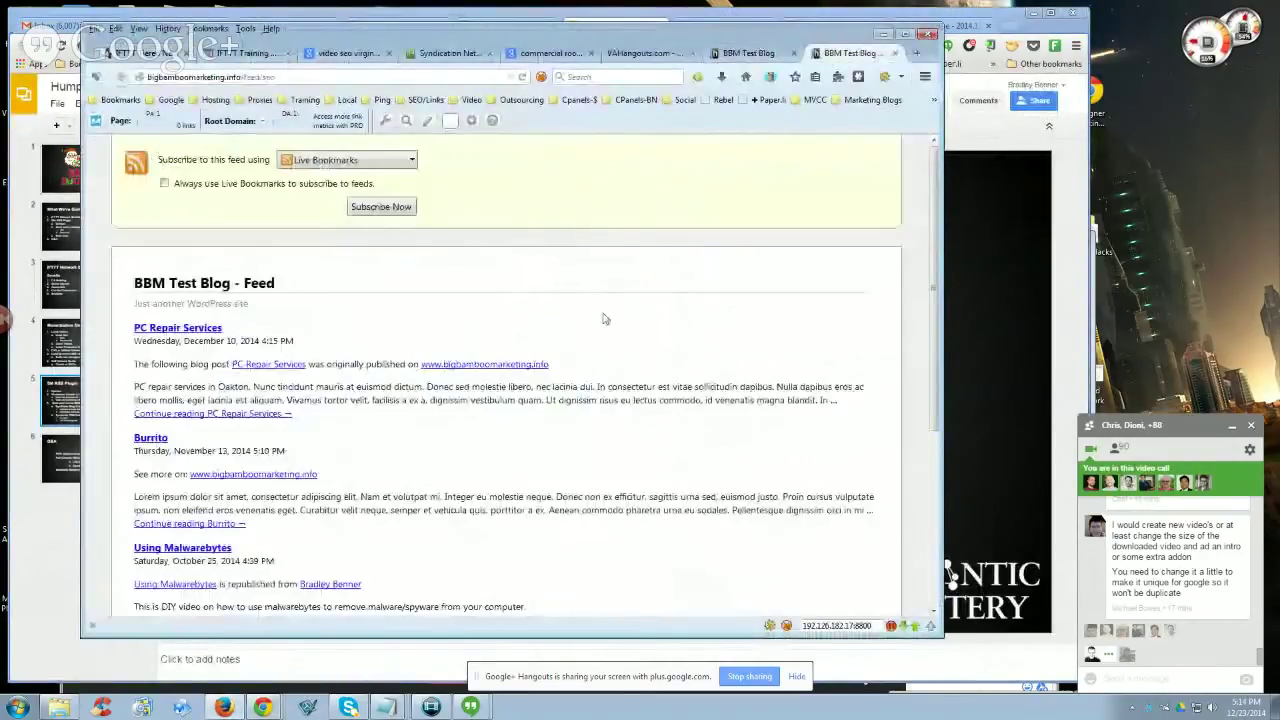
scroll(628, 317, "down", 1)
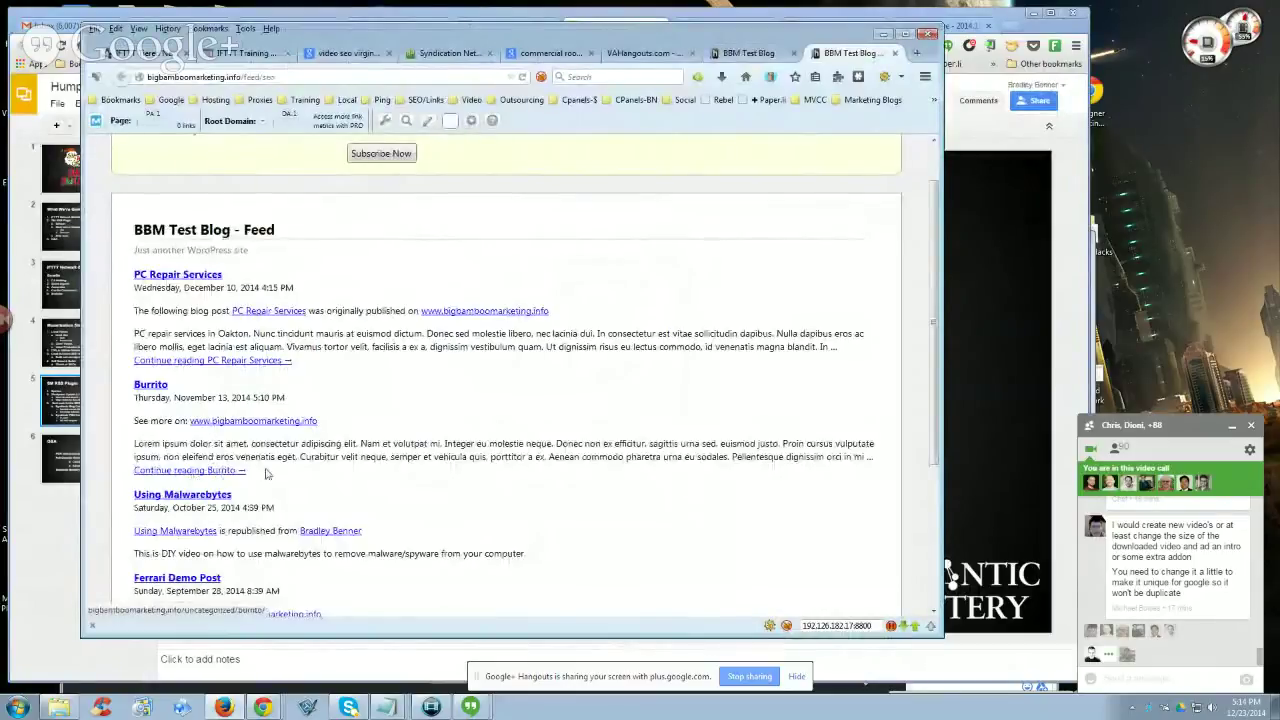
scroll(265, 473, "down", 1)
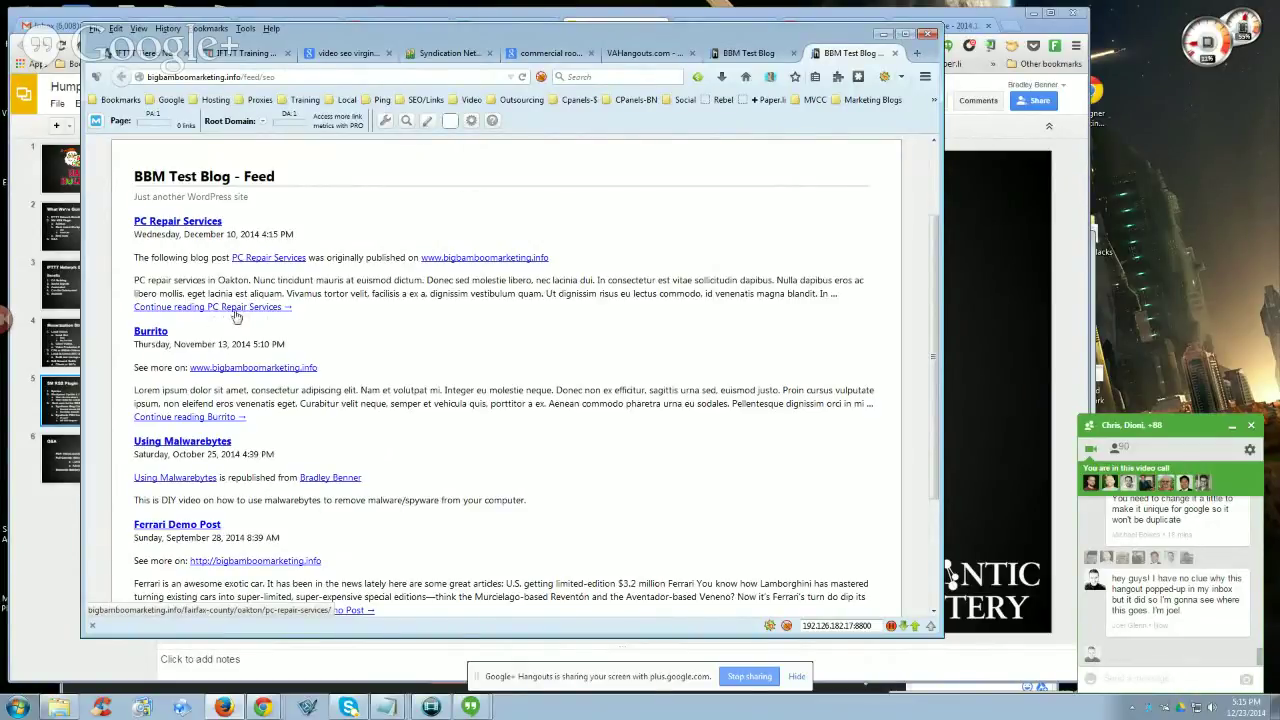
Show the blog's Settings > Reading page with Full text chosen for feed articles, then return to the feed
mouse_move(271, 709)
left_click(260, 632)
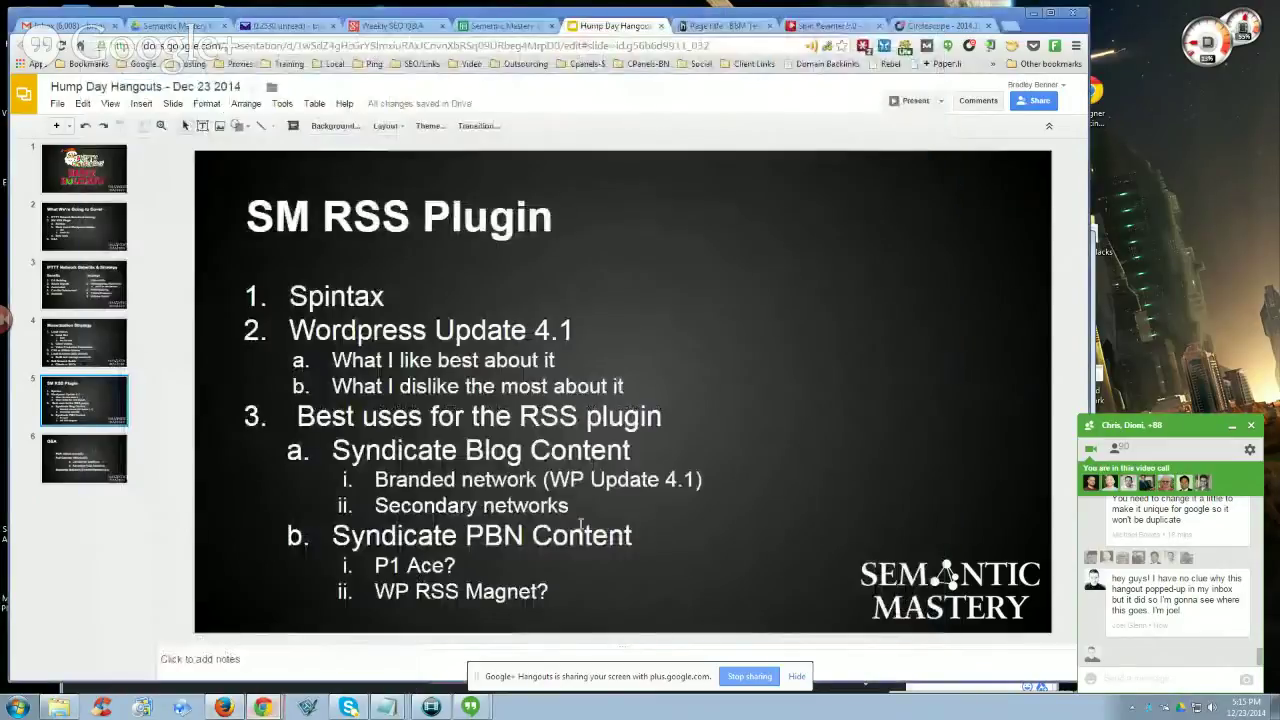
left_click(712, 26)
mouse_move(52, 310)
left_click(146, 348)
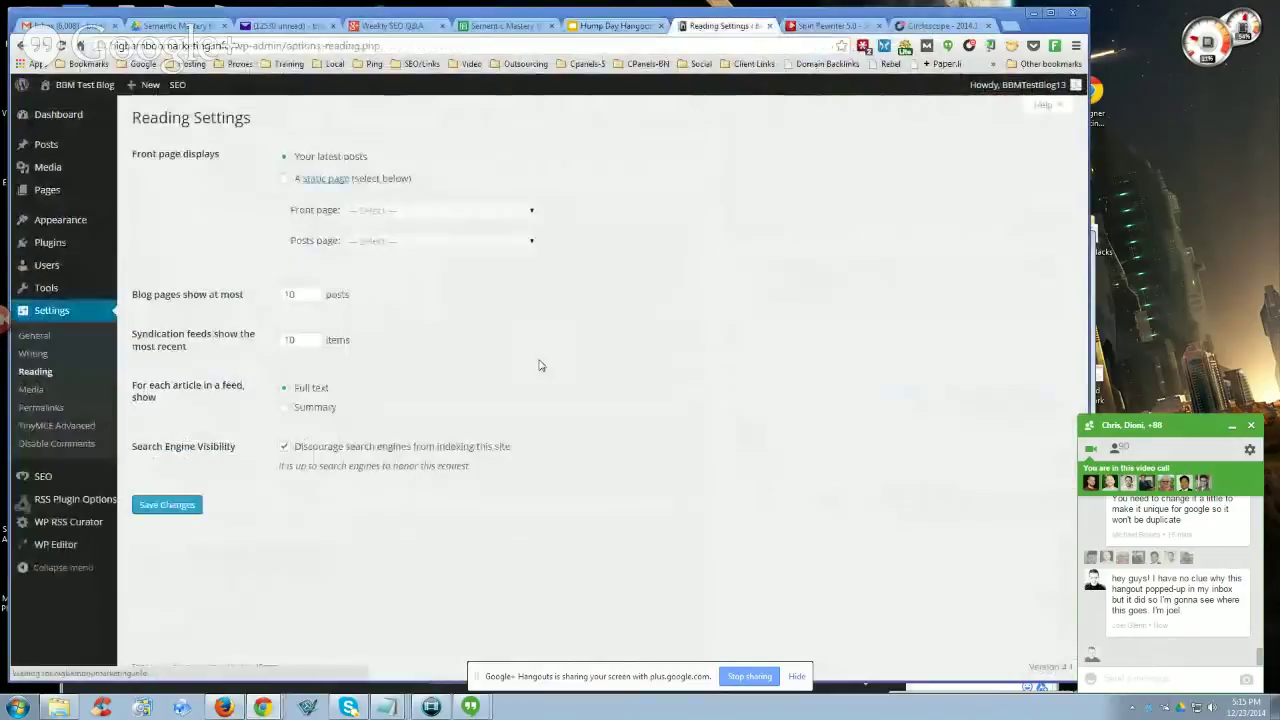
mouse_move(254, 391)
left_mouse_down()
mouse_move(137, 380)
mouse_move(236, 394)
left_mouse_up()
left_click(180, 398)
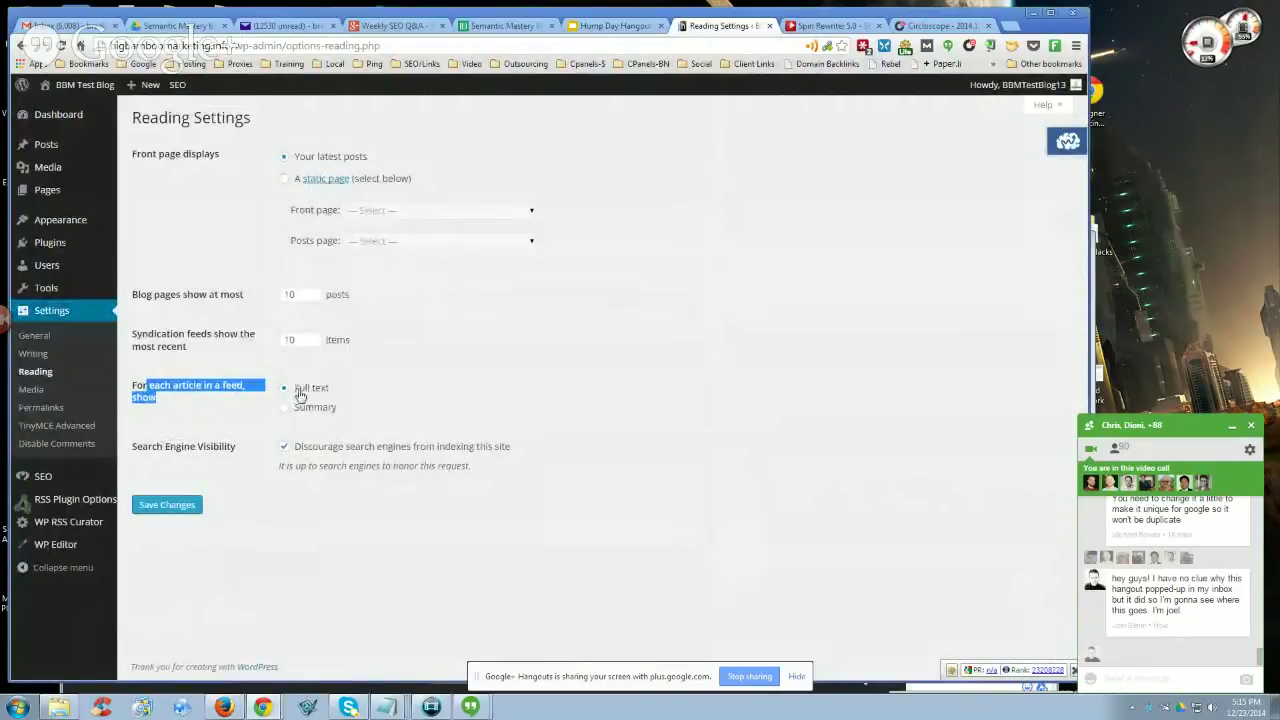
left_click(224, 707)
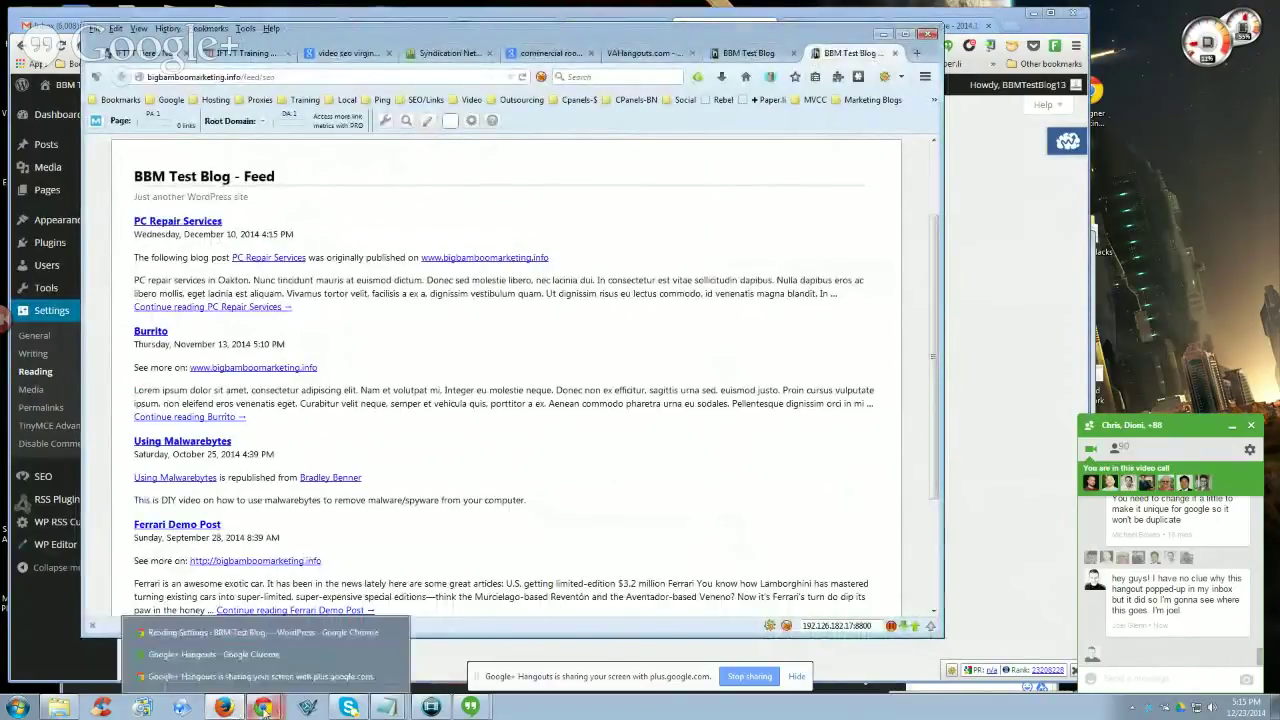
left_click_drag(160, 281, 312, 294)
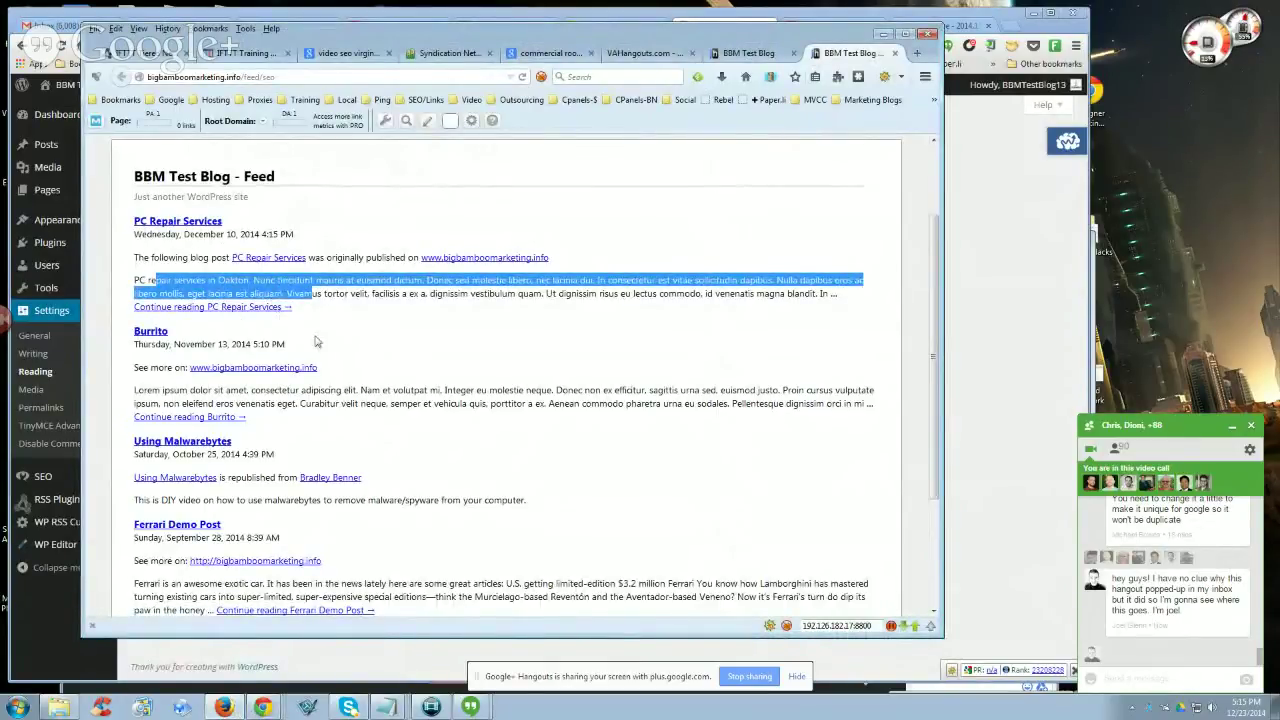
left_click(335, 331)
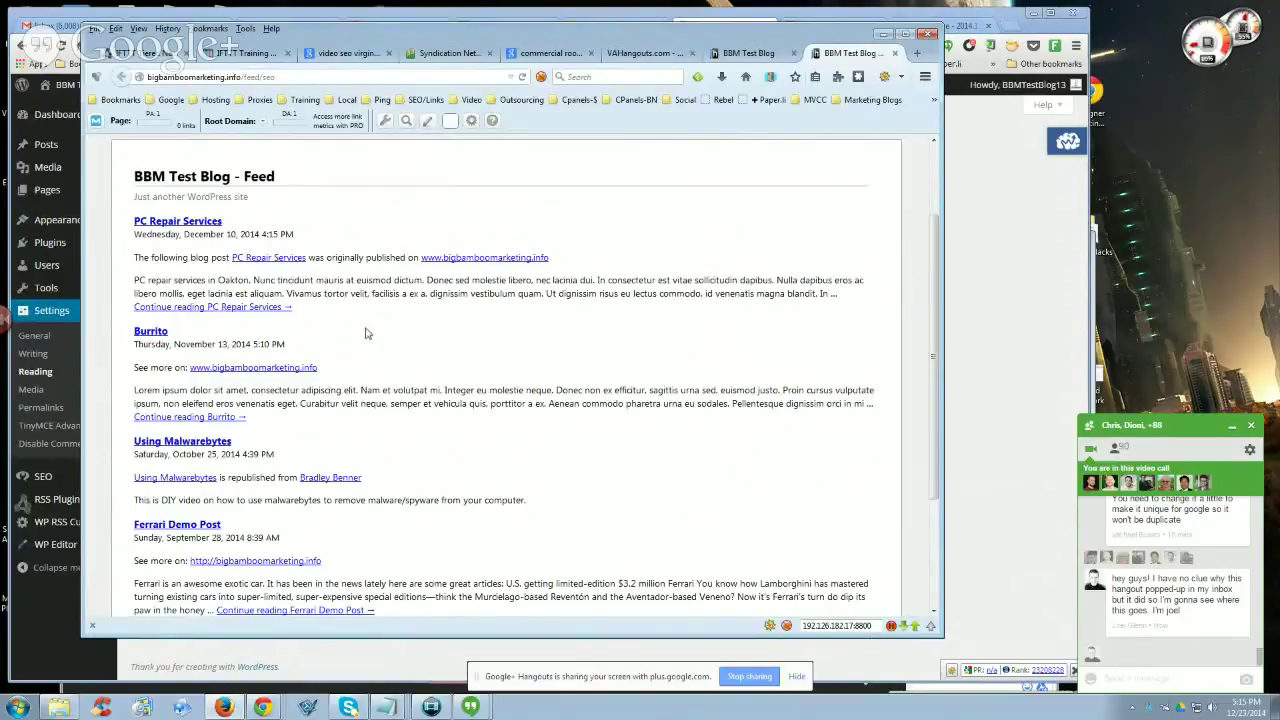
left_click_drag(357, 280, 432, 283)
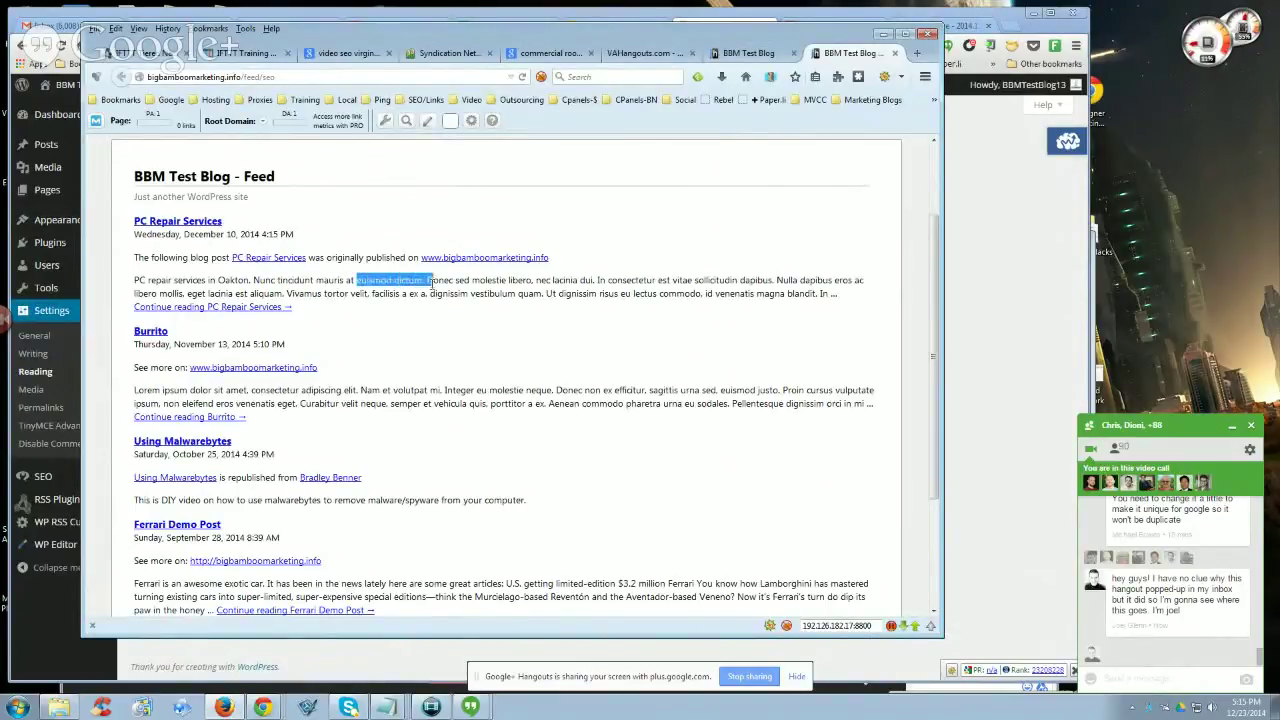
left_click(155, 54)
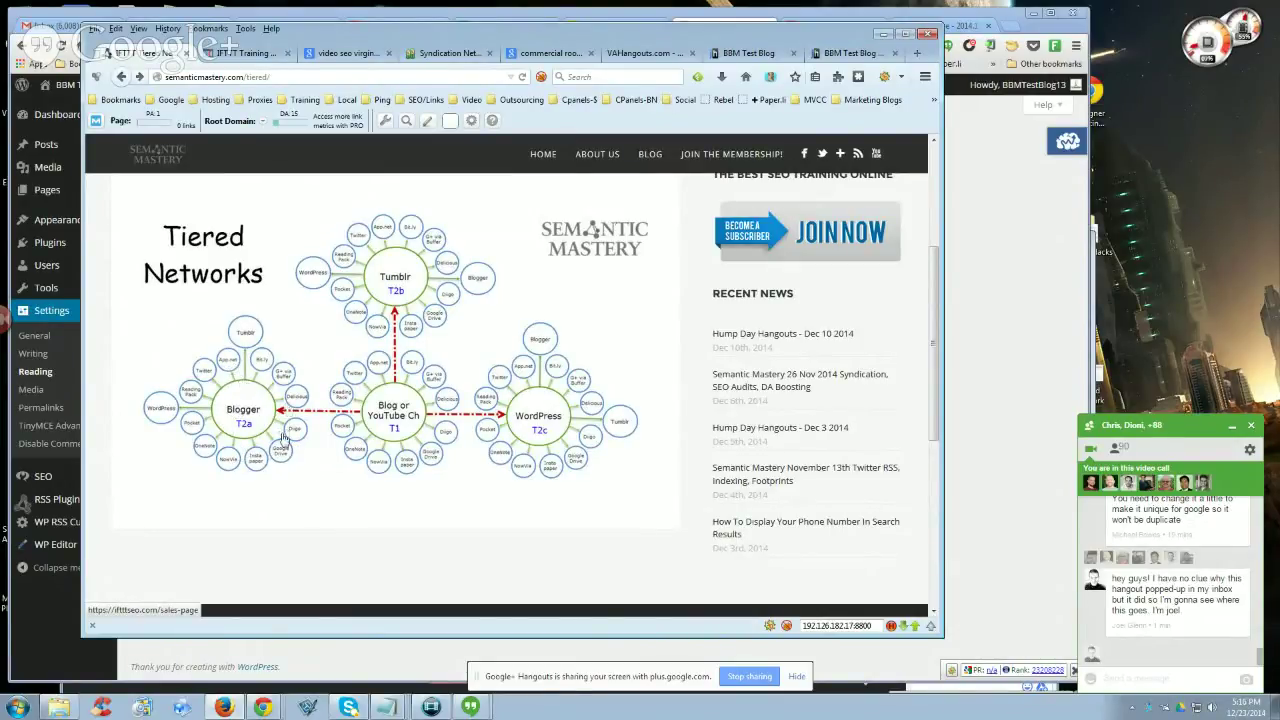
left_click(824, 58)
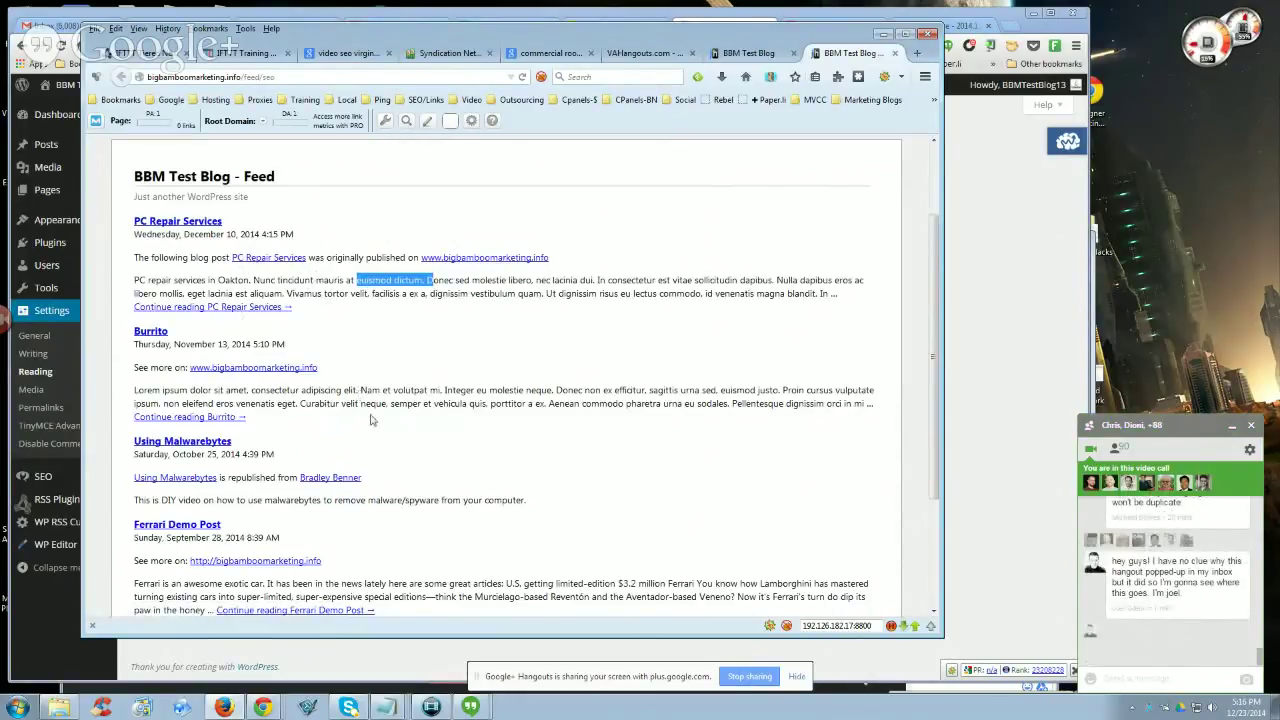
left_click(264, 706)
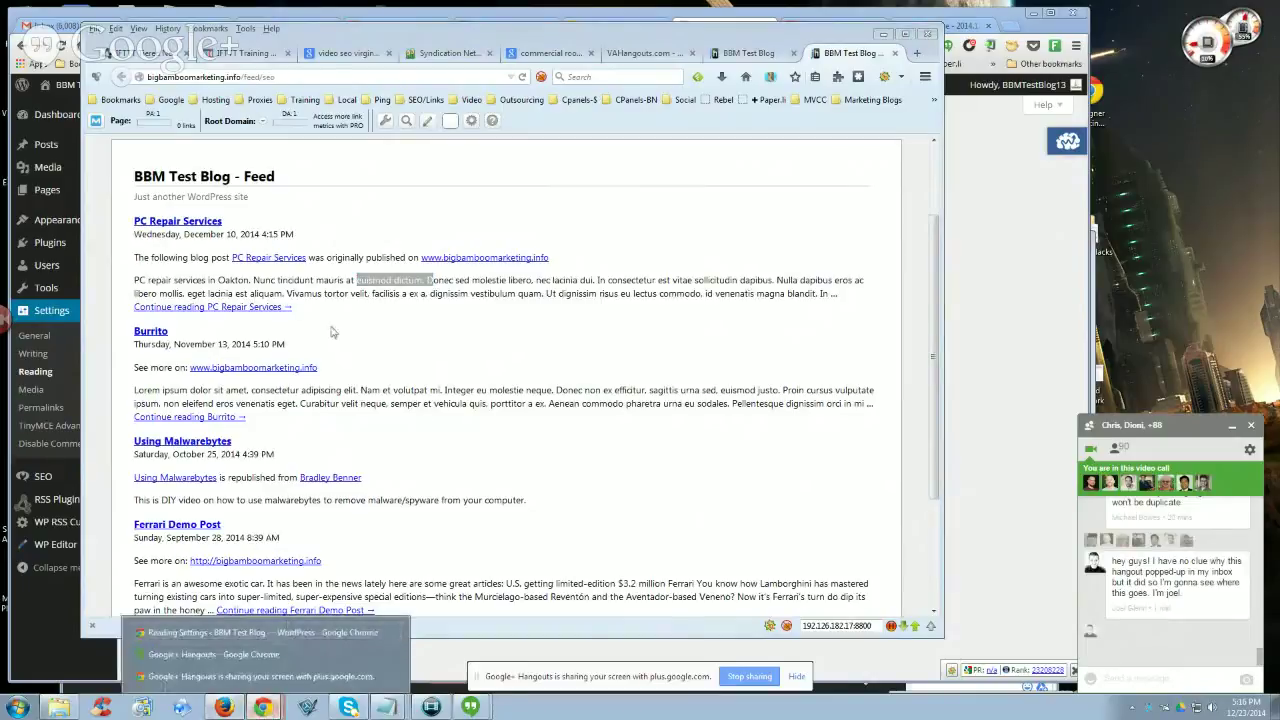
Show Reading Settings with the Full text option selected for each feed article
left_click(310, 630)
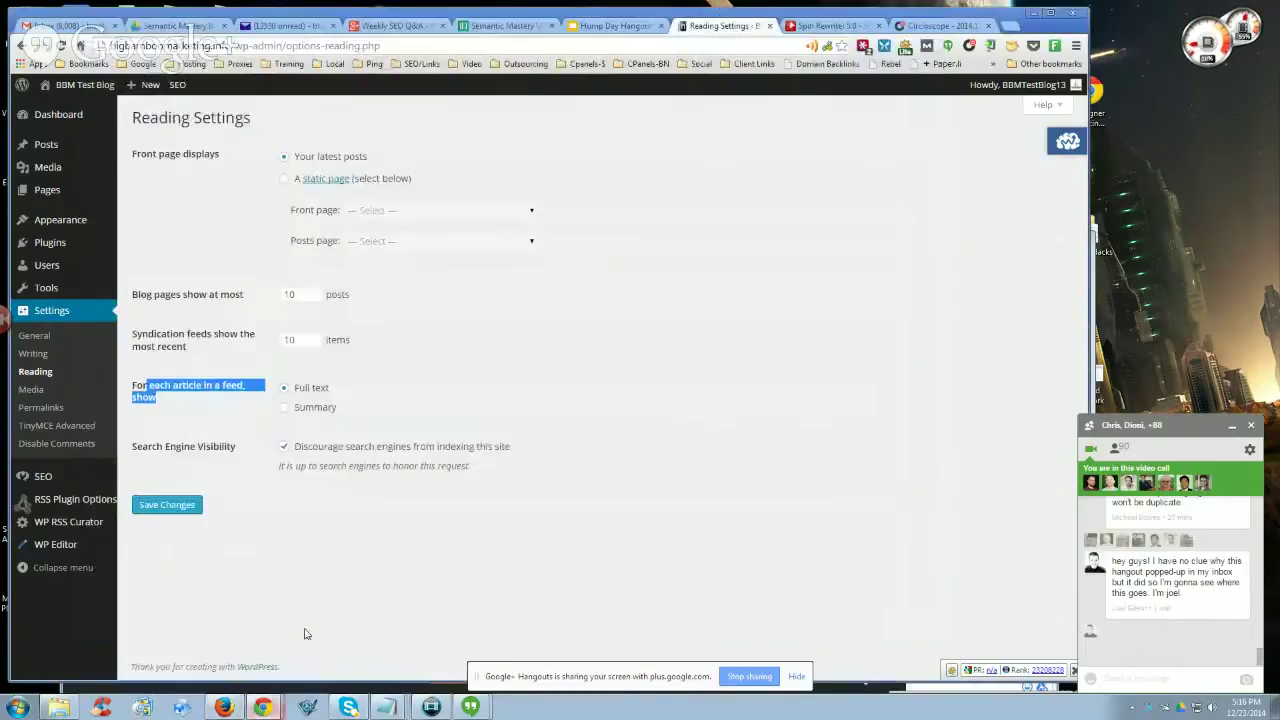
left_click(597, 26)
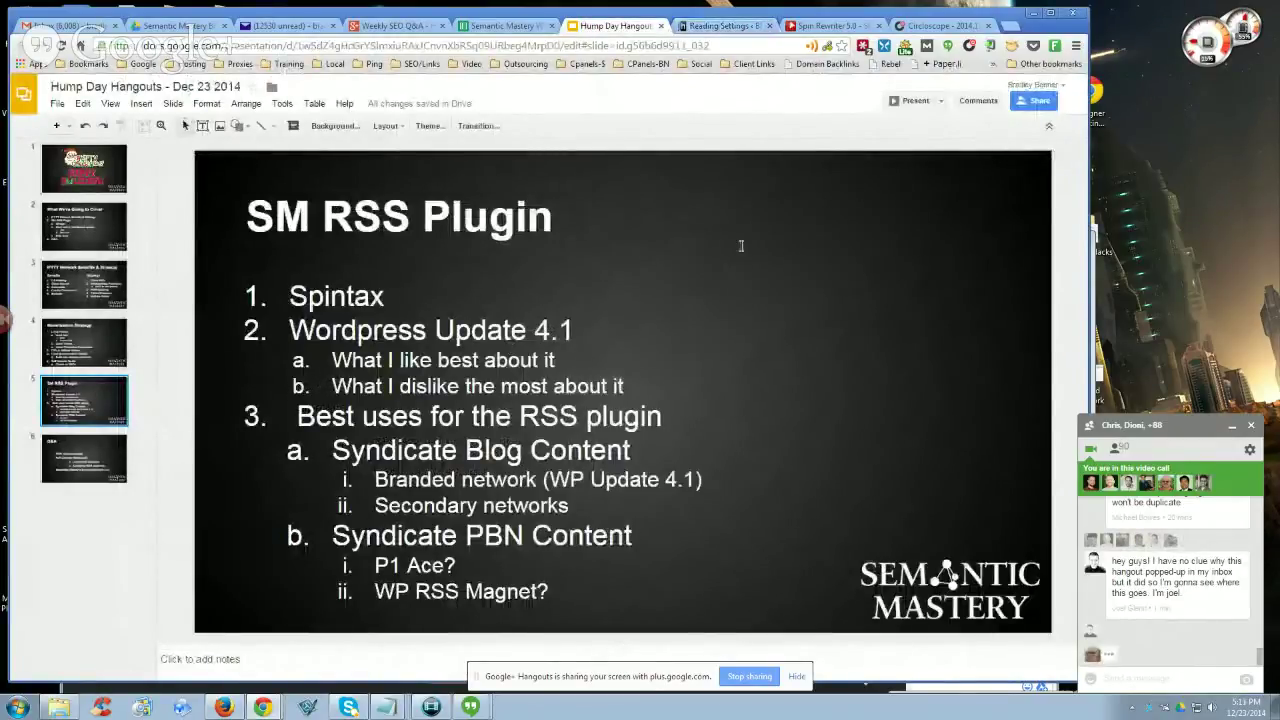
left_click(720, 26)
left_click(301, 390)
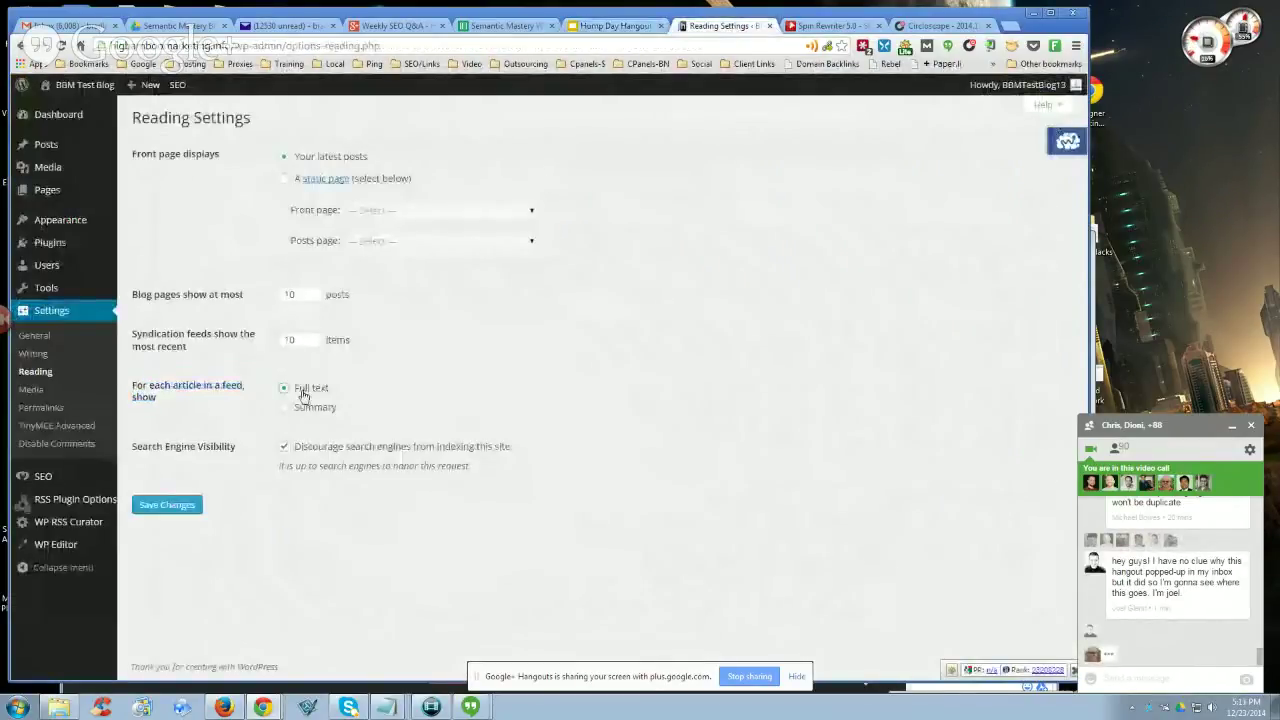
Highlight the first post's attribution line in the feed, then go to the SM RSS Plugin slide
key("alt+Tab")
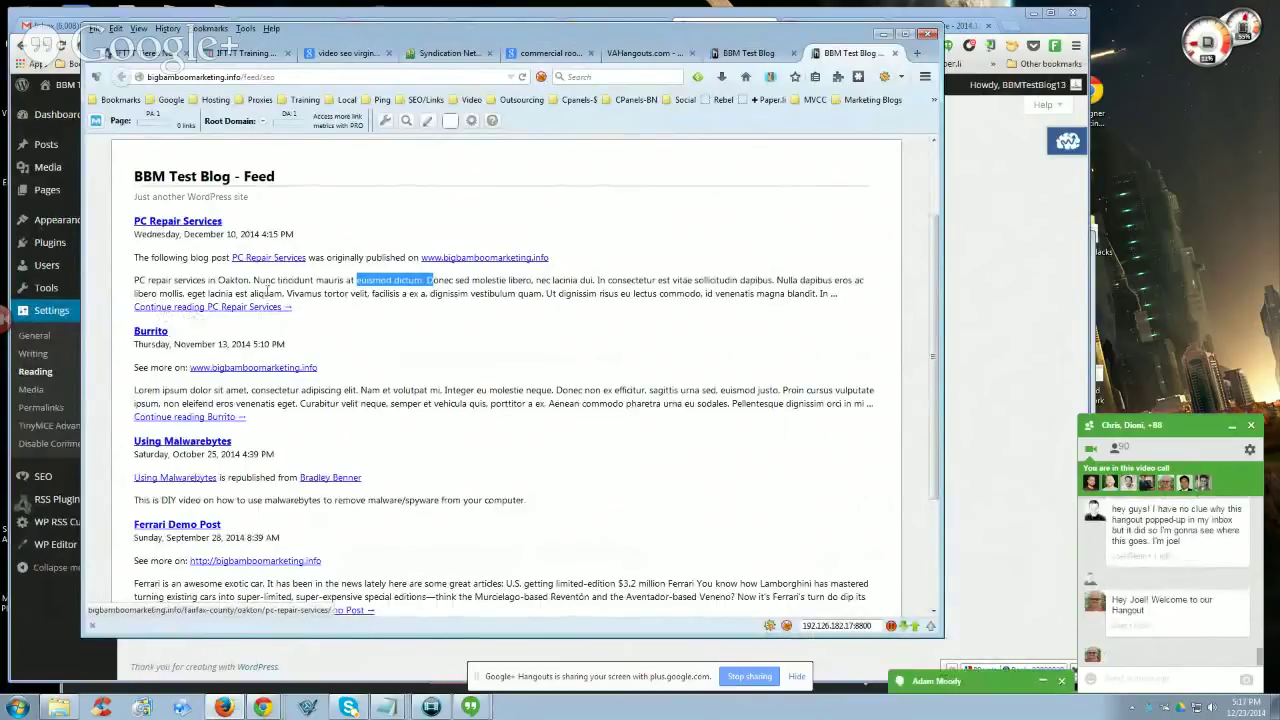
scroll(384, 318, "down", 1)
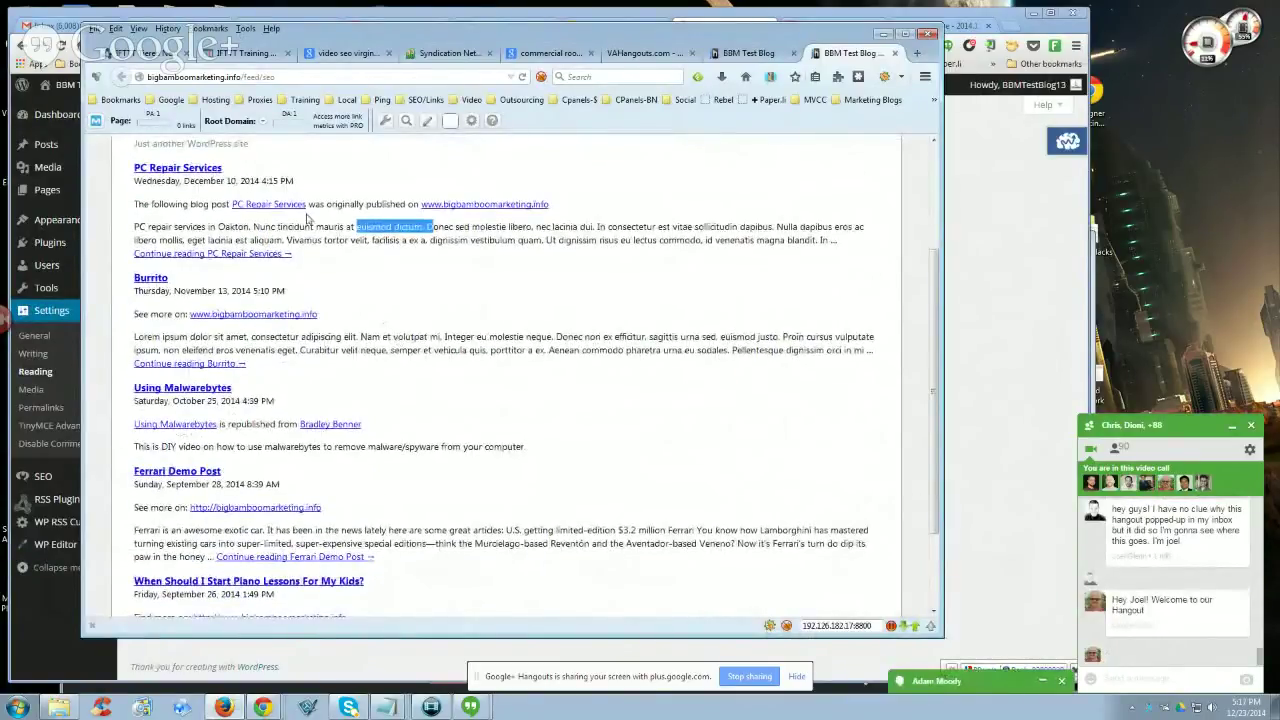
left_click_drag(306, 205, 135, 202)
right_click(135, 202)
left_click(423, 256)
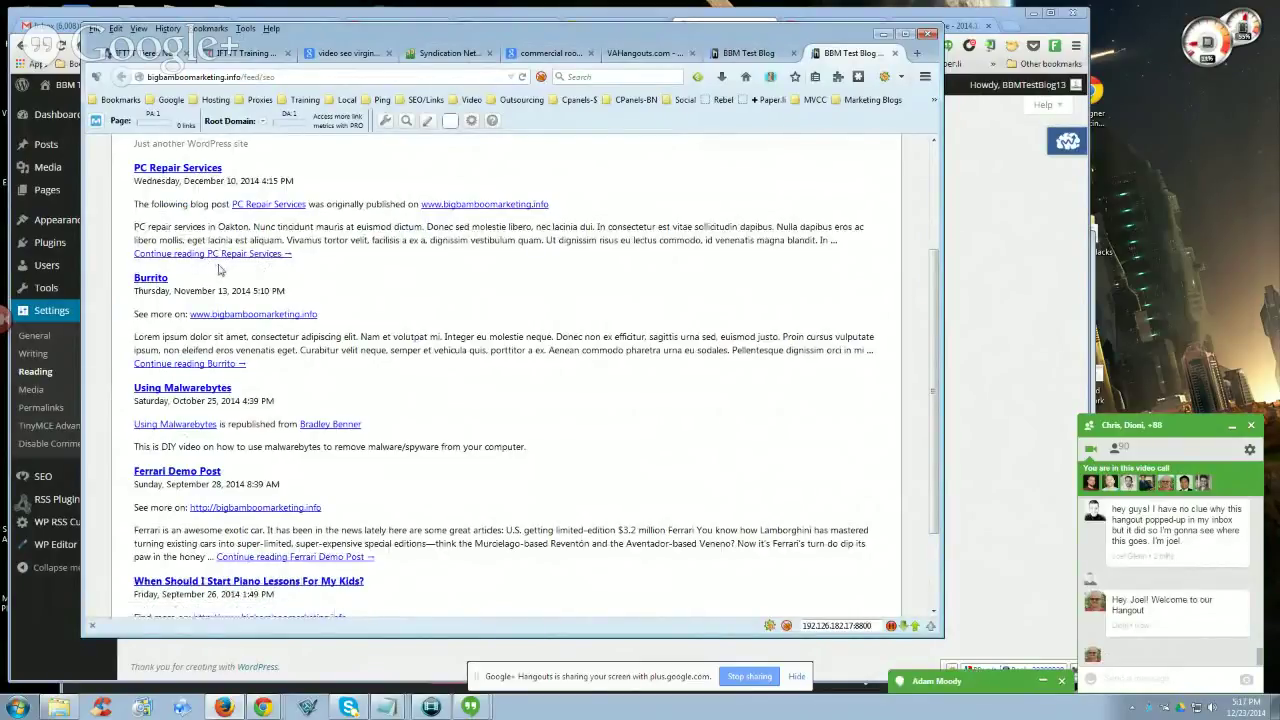
mouse_move(262, 707)
left_click(262, 630)
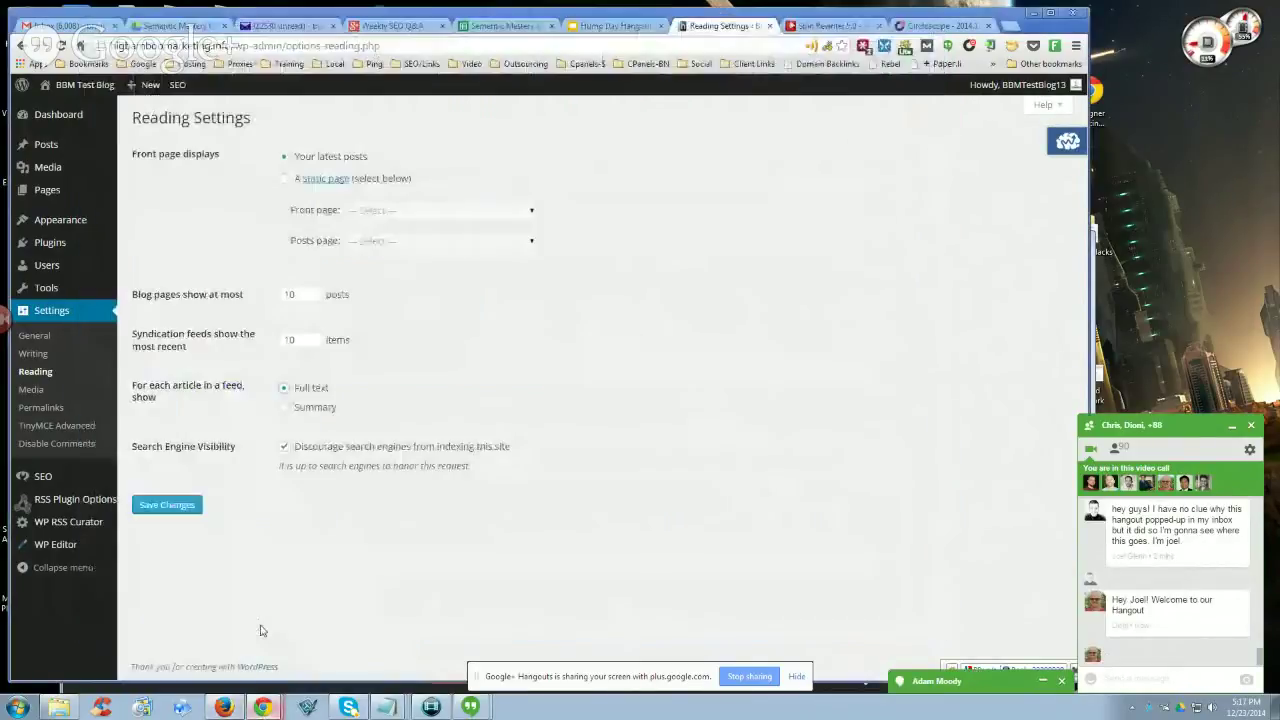
left_click(612, 25)
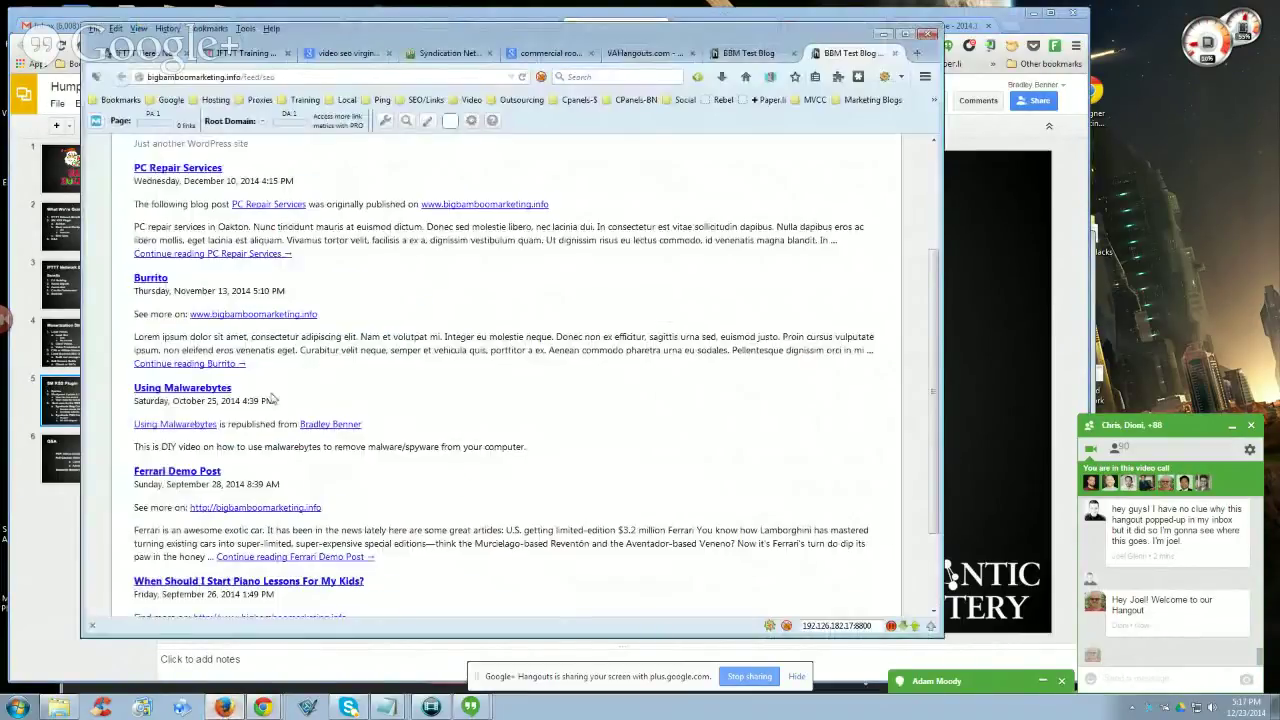
Bring the Firefox window with the BBM Test Blog /feed/seo feed back to the front
left_click(223, 707)
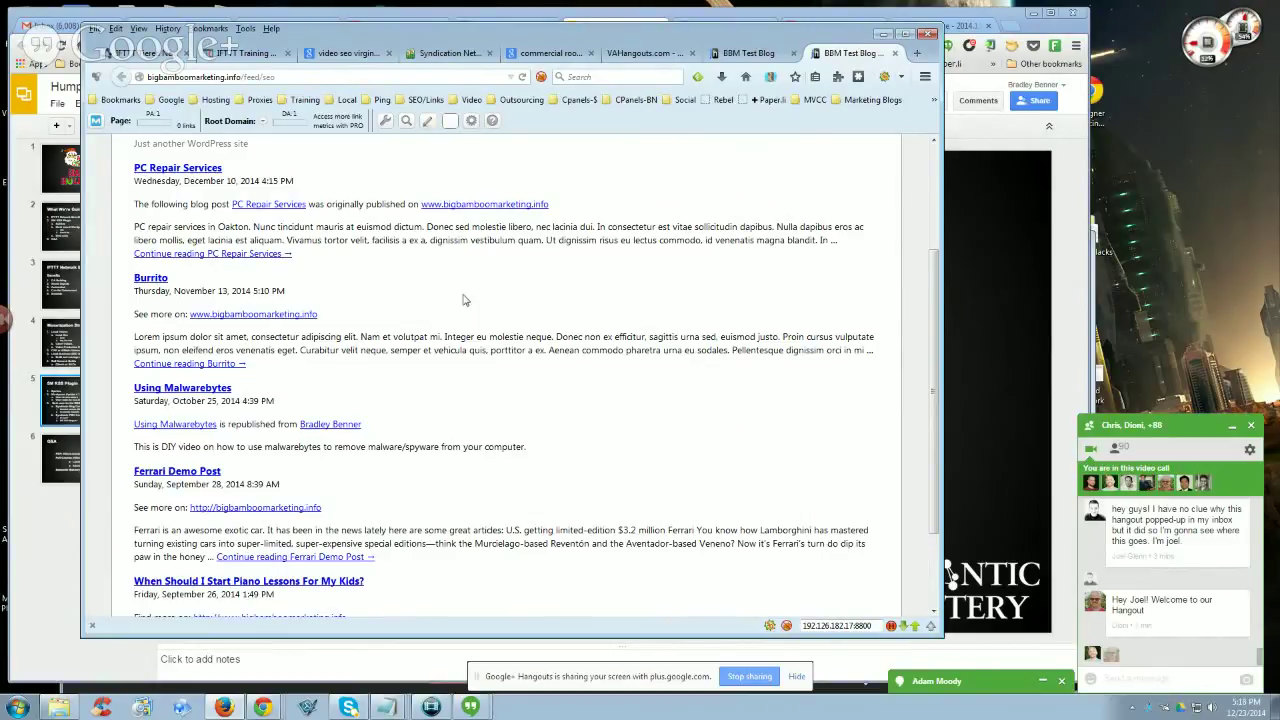
scroll(470, 299, "up", 3)
scroll(387, 371, "down", 1)
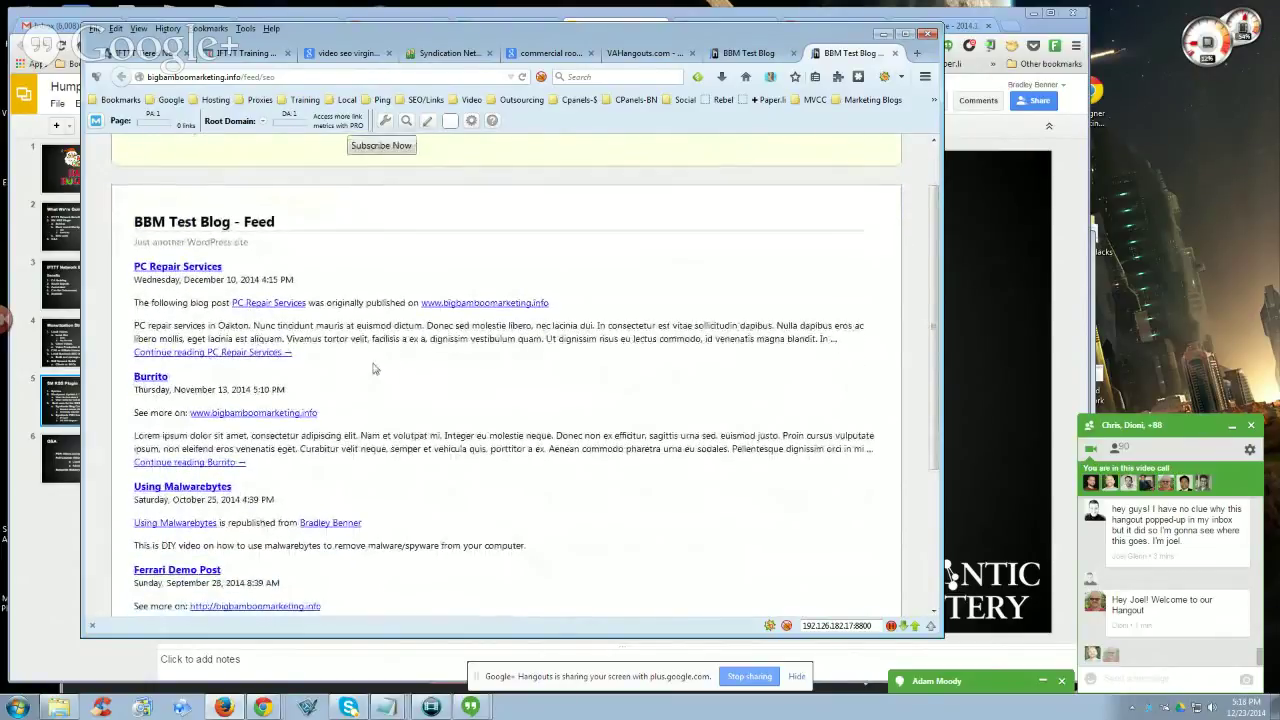
scroll(260, 400, "up", 1)
left_click(213, 421)
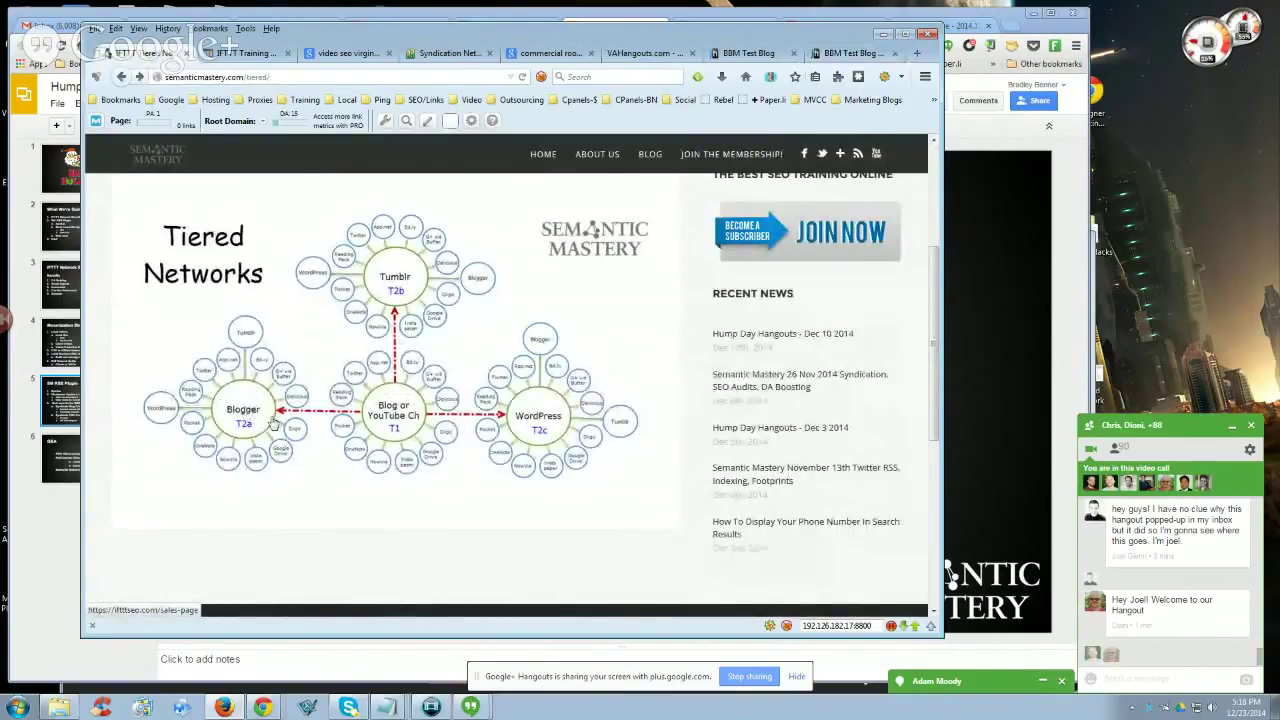
key("alt+Left")
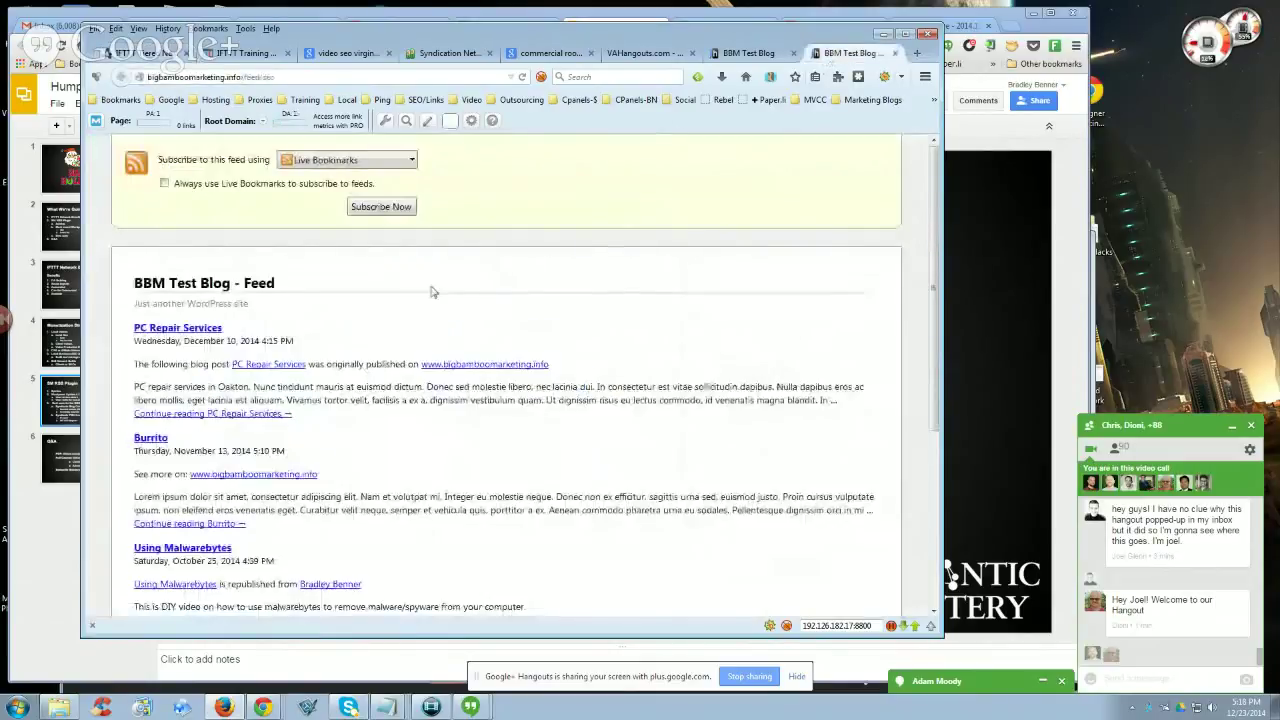
scroll(435, 304, "up", 1)
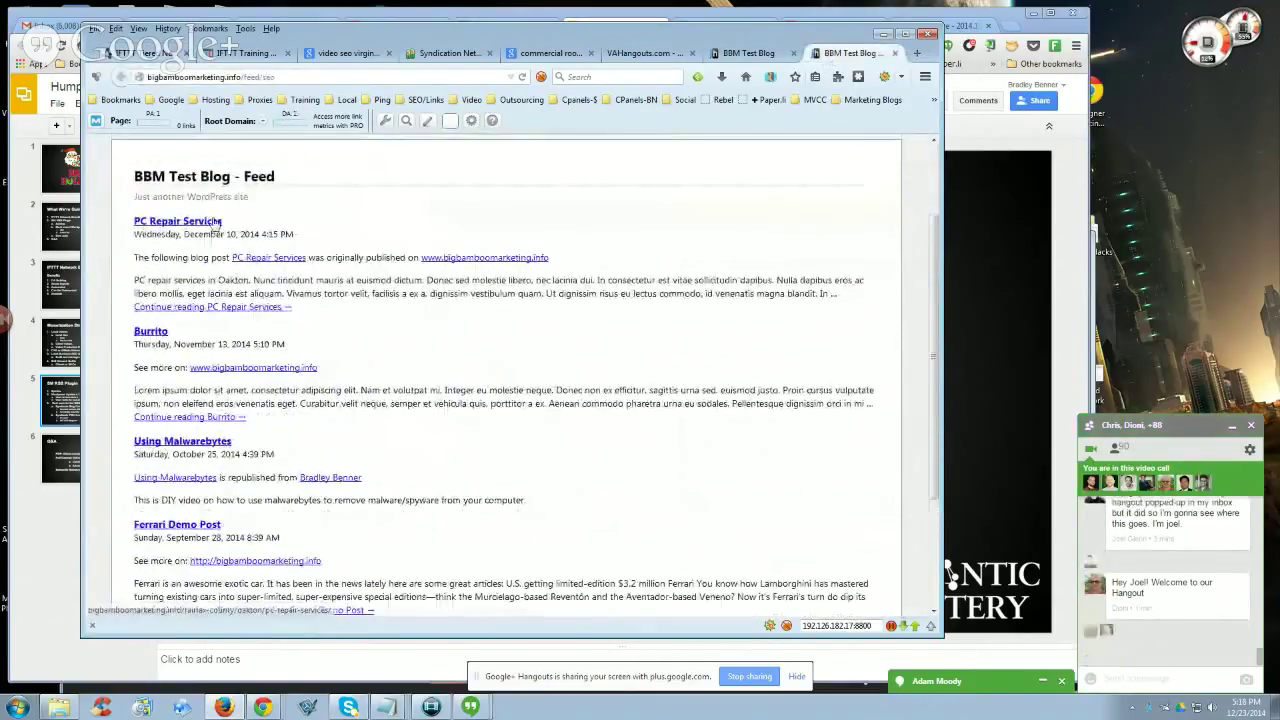